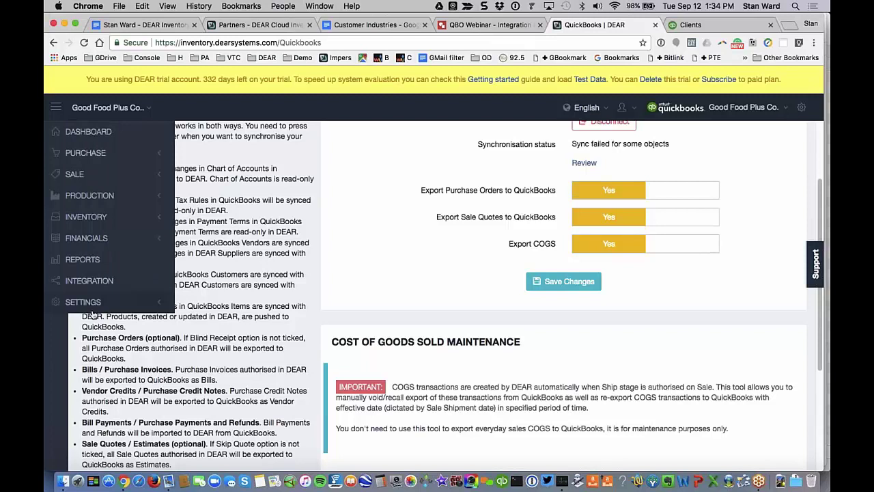
# Step: Review the list of data synchronised with QuickBooks, highlighting the entries from Purchase Orders through Credit Memos / Sale Credit Notes
pyautogui.scroll(-1, 106, 330)
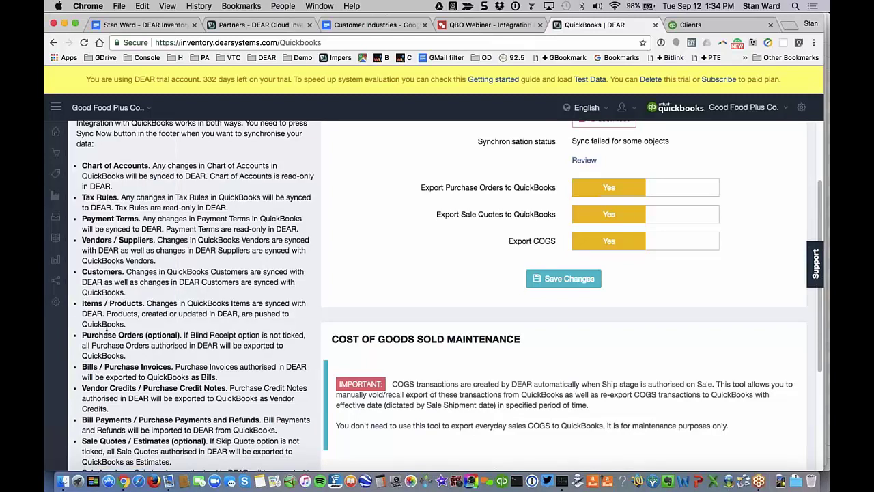
pyautogui.scroll(-2, 106, 330)
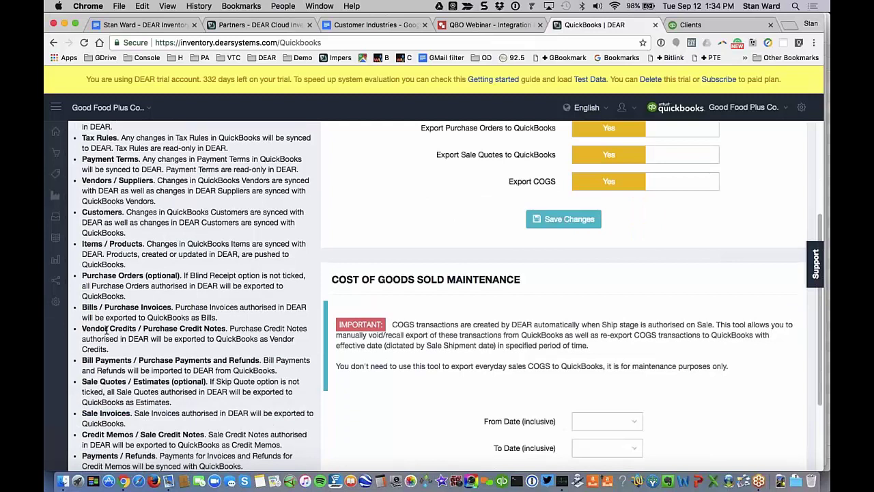
pyautogui.scroll(-1, 105, 330)
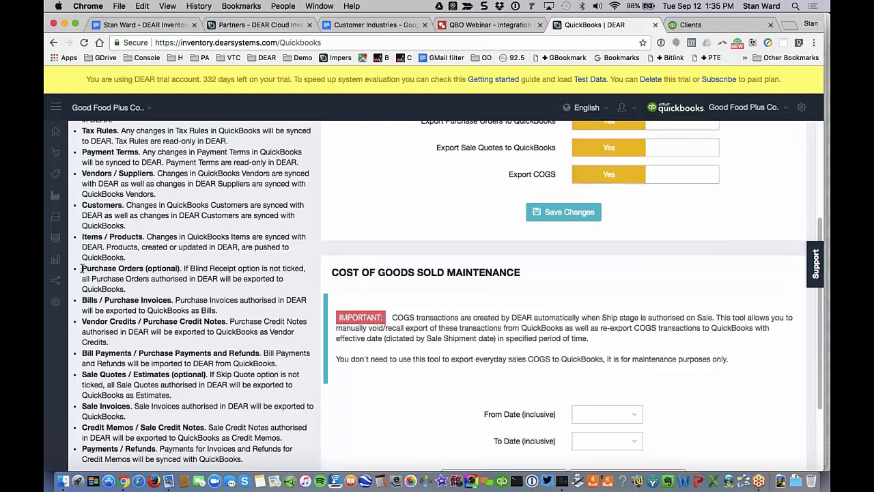
pyautogui.moveTo(82, 269); pyautogui.dragTo(113, 287)
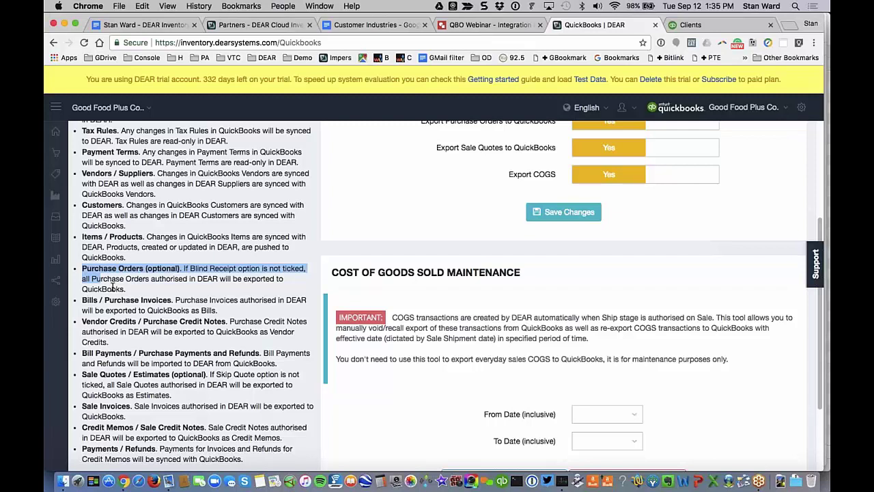
pyautogui.moveTo(112, 287); pyautogui.dragTo(283, 439)
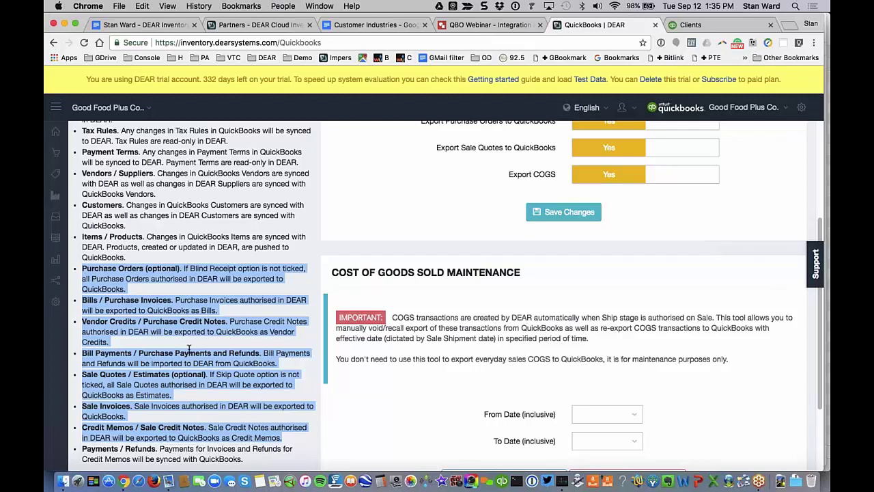
pyautogui.click(150, 429)
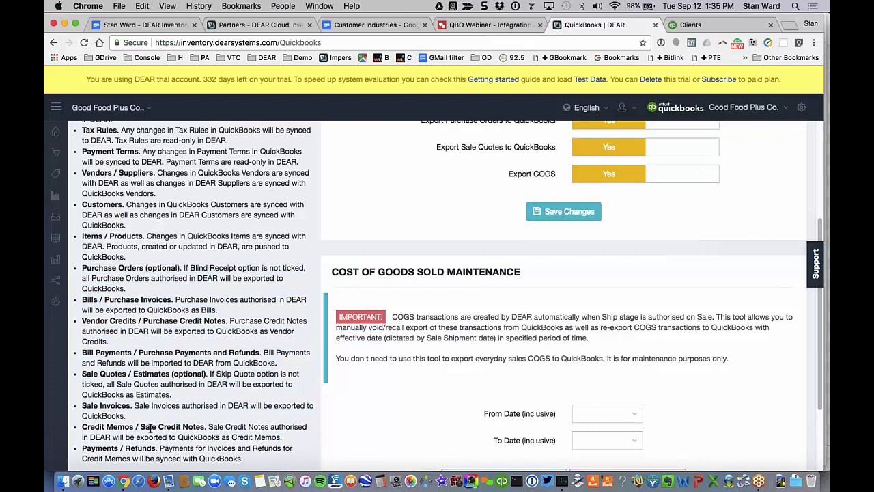
# Step: Read the important notes about supported QuickBooks Online editions and quantity tracking on products, highlighting each note
pyautogui.scroll(-3, 151, 428)
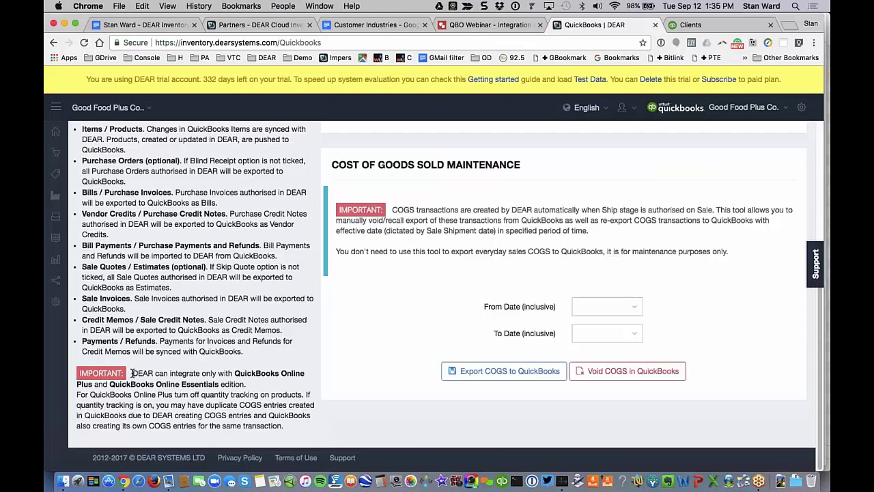
pyautogui.moveTo(132, 373); pyautogui.dragTo(274, 385)
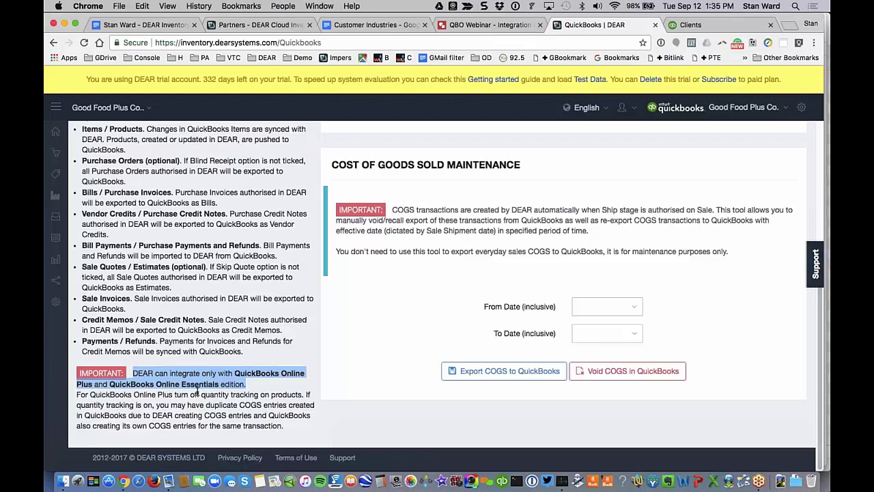
pyautogui.click(246, 400)
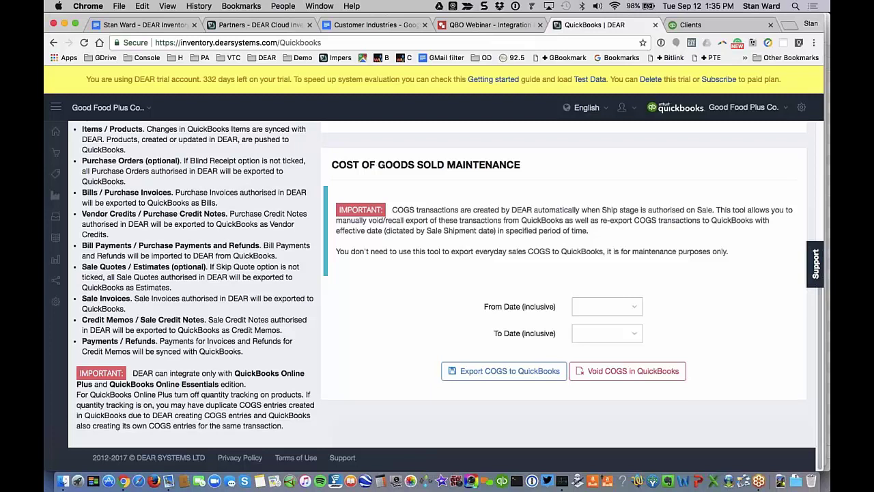
pyautogui.moveTo(76, 395); pyautogui.dragTo(284, 427)
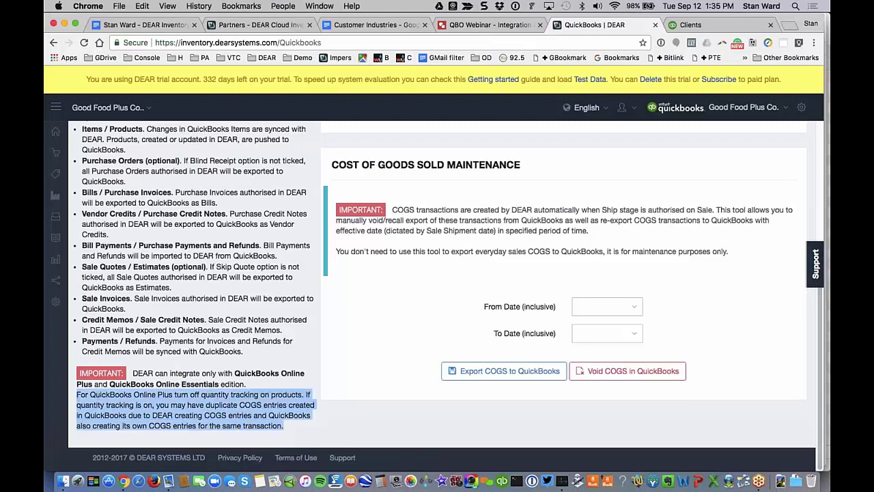
pyautogui.click(185, 392)
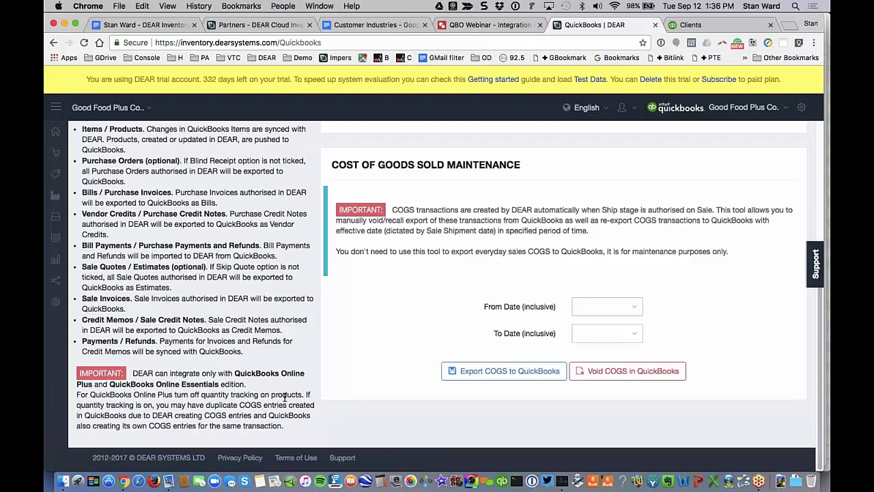
# Step: Leave the QuickBooks integration page and open the dashboard with the key performance indicators
pyautogui.scroll(1, 285, 397)
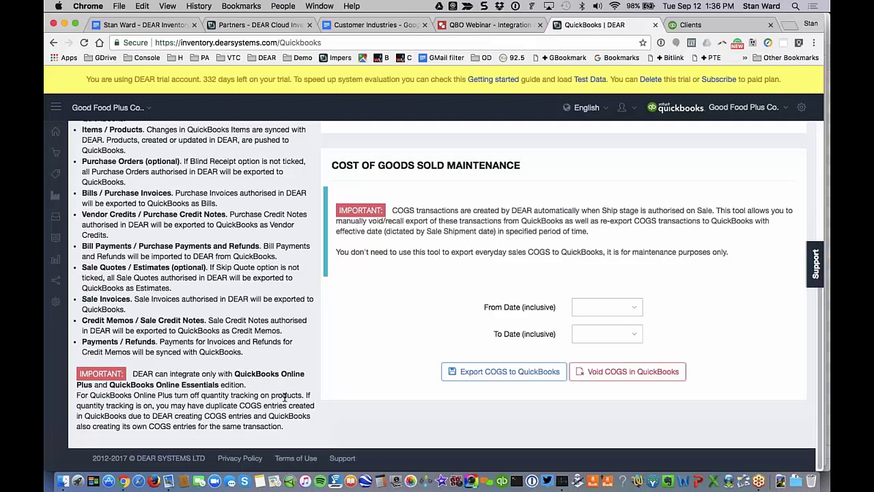
pyautogui.scroll(5, 285, 397)
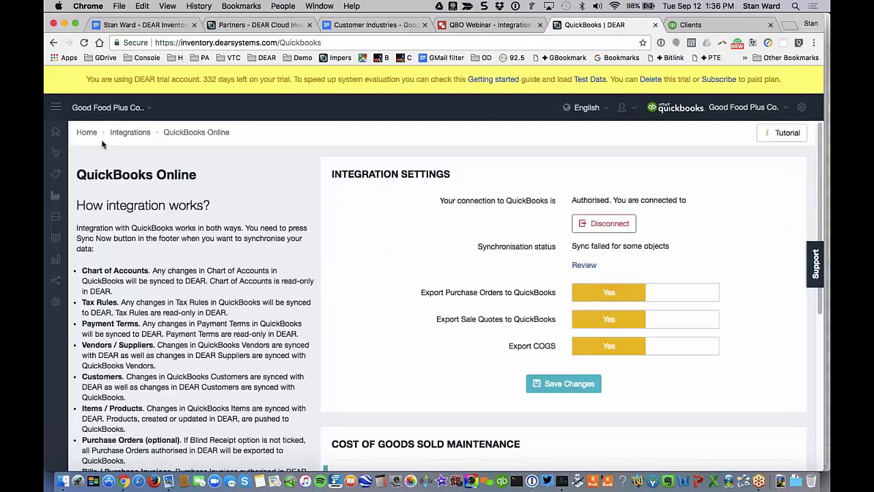
pyautogui.moveTo(58, 131)
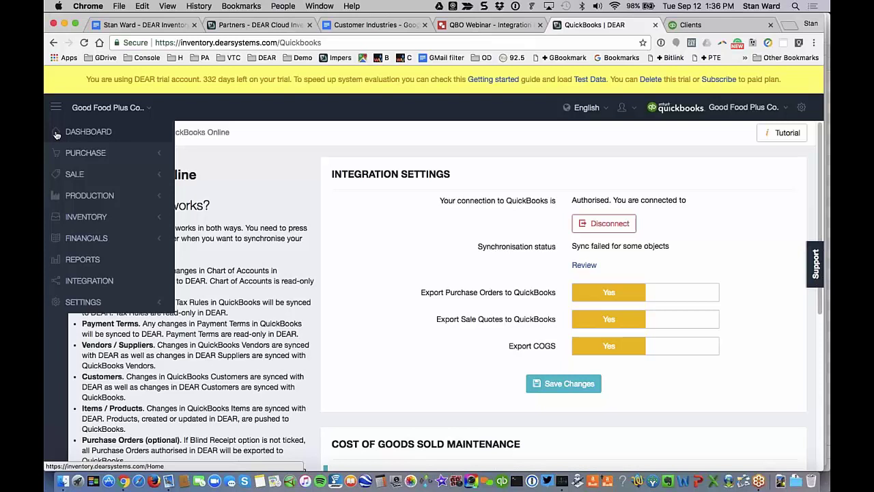
pyautogui.click(58, 133)
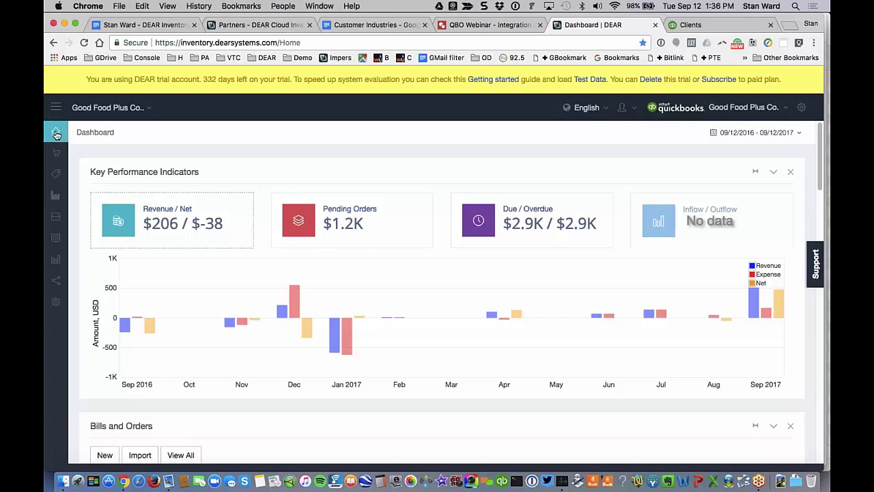
pyautogui.moveTo(159, 132)
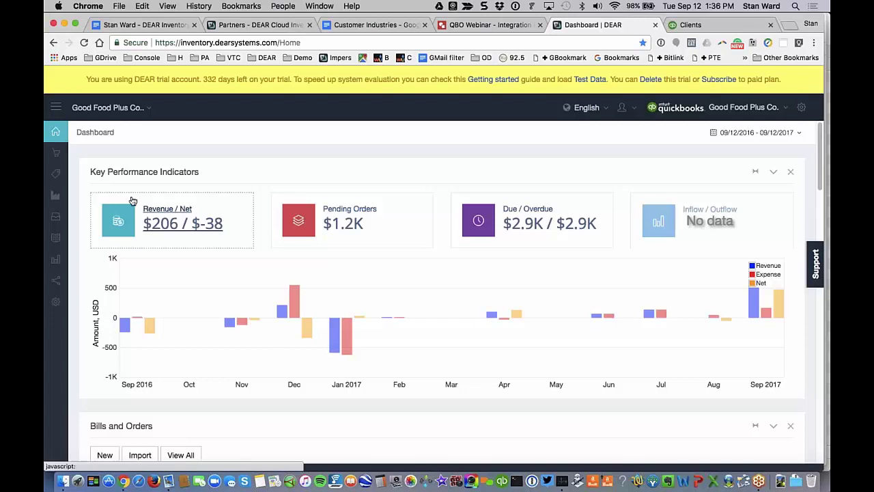
# Step: Open the list of existing products in the inventory module
pyautogui.moveTo(57, 238)
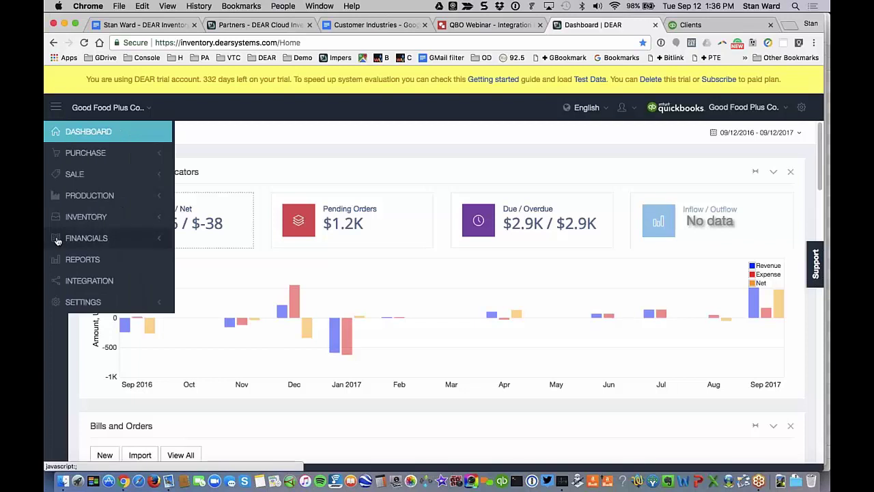
pyautogui.click(113, 223)
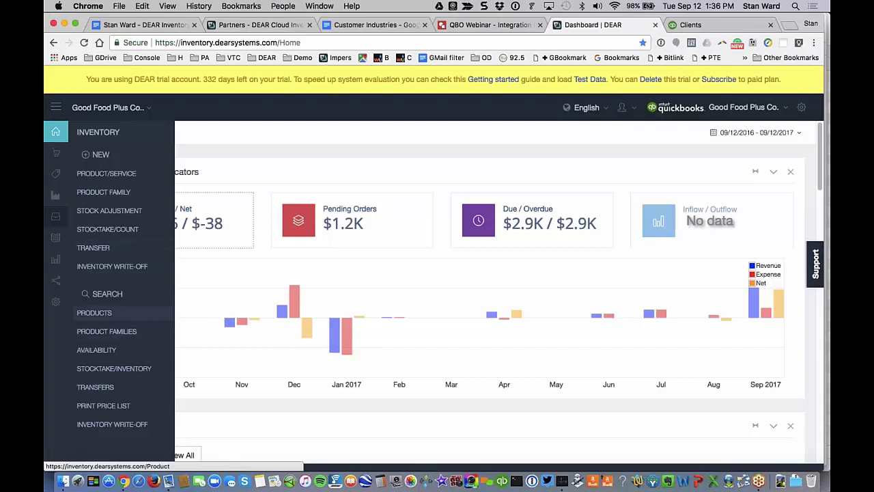
pyautogui.click(94, 313)
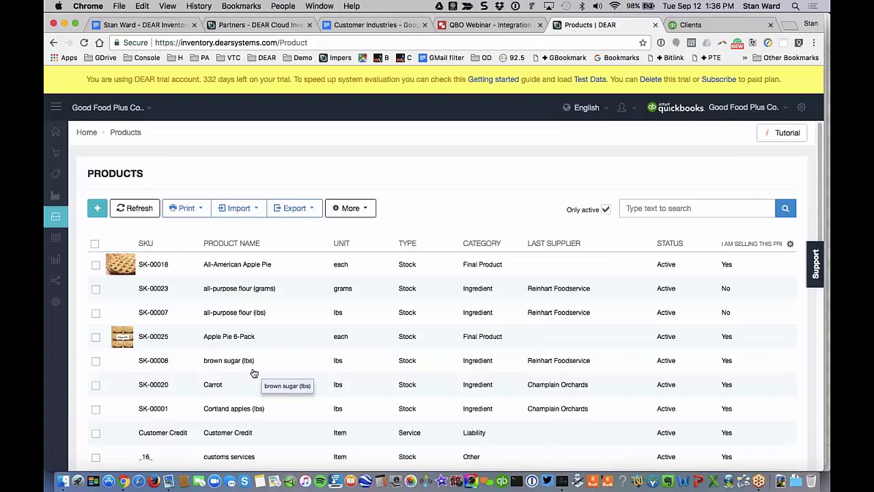
# Step: Look through the whole product list, examining the units, types, categories and last suppliers
pyautogui.scroll(-1, 253, 372)
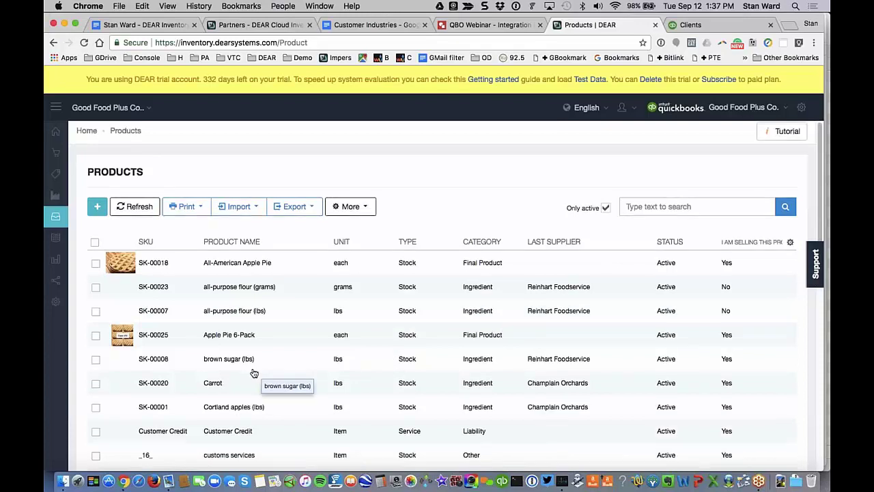
pyautogui.scroll(-2, 253, 373)
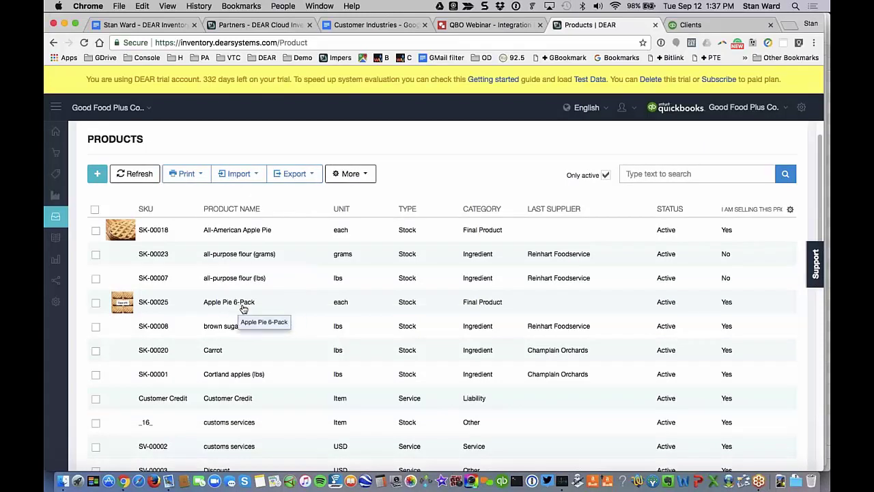
pyautogui.scroll(-5, 241, 394)
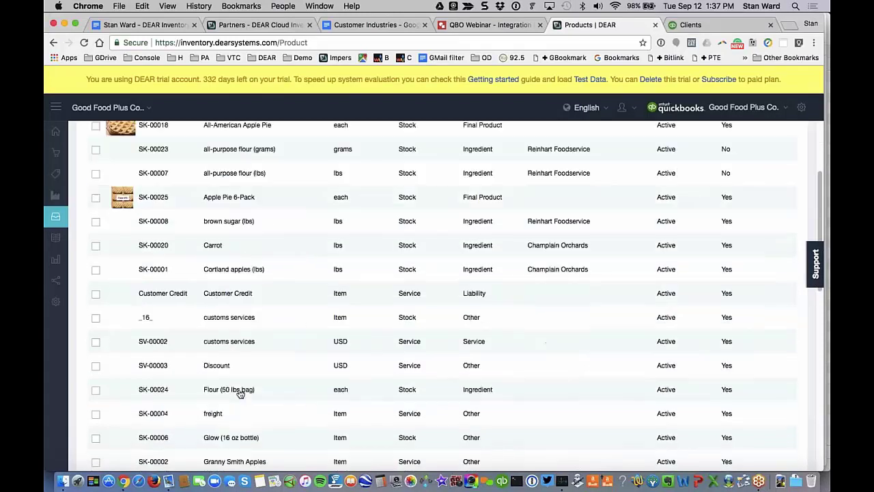
pyautogui.scroll(-9, 241, 394)
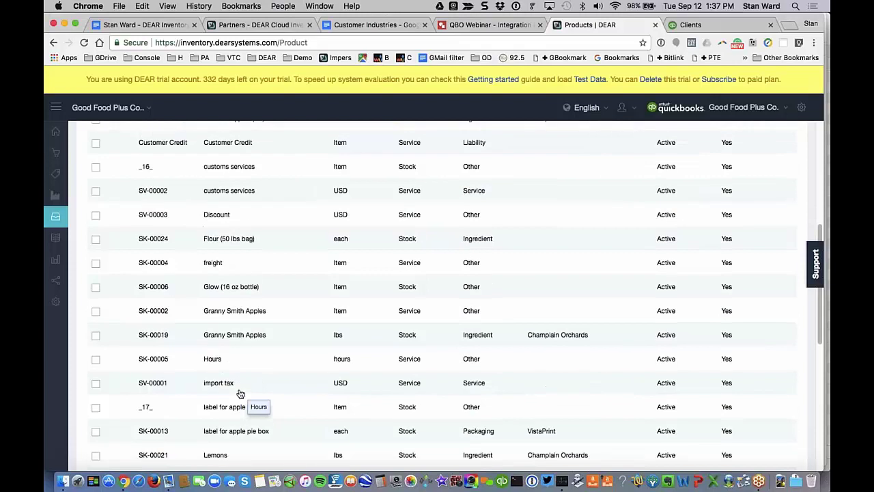
pyautogui.scroll(-1, 240, 394)
pyautogui.scroll(-12, 240, 394)
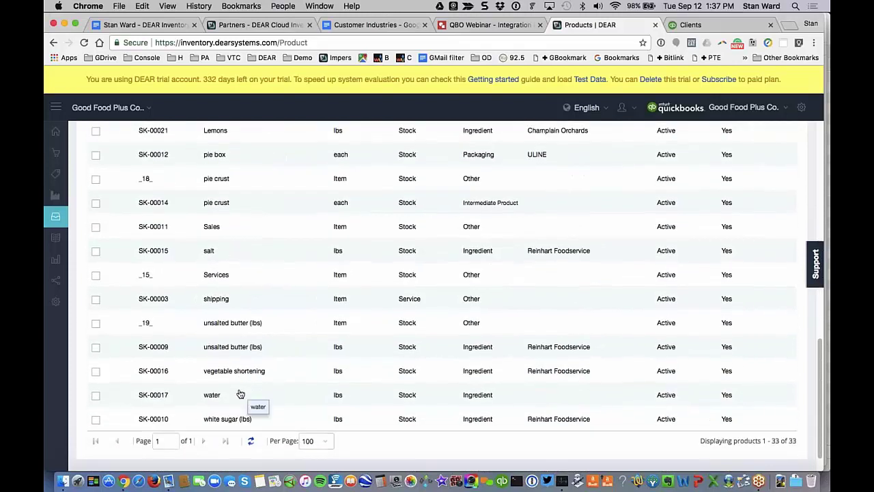
pyautogui.scroll(20, 241, 394)
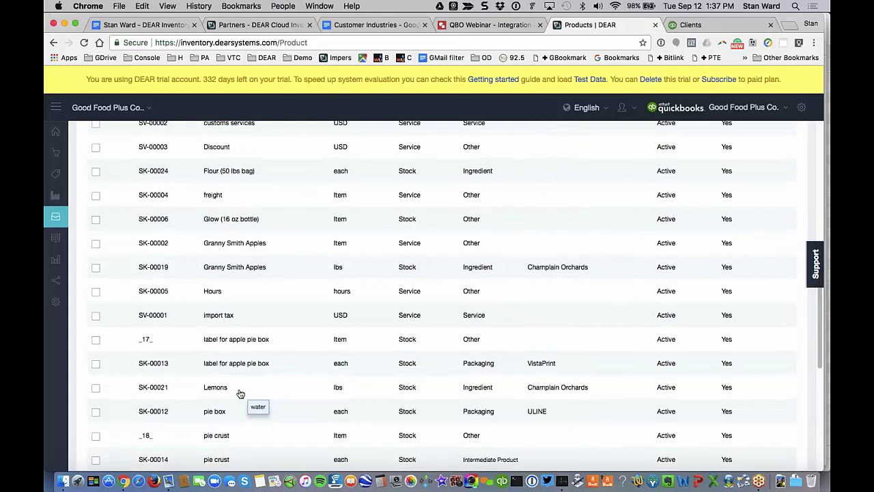
pyautogui.scroll(5, 240, 394)
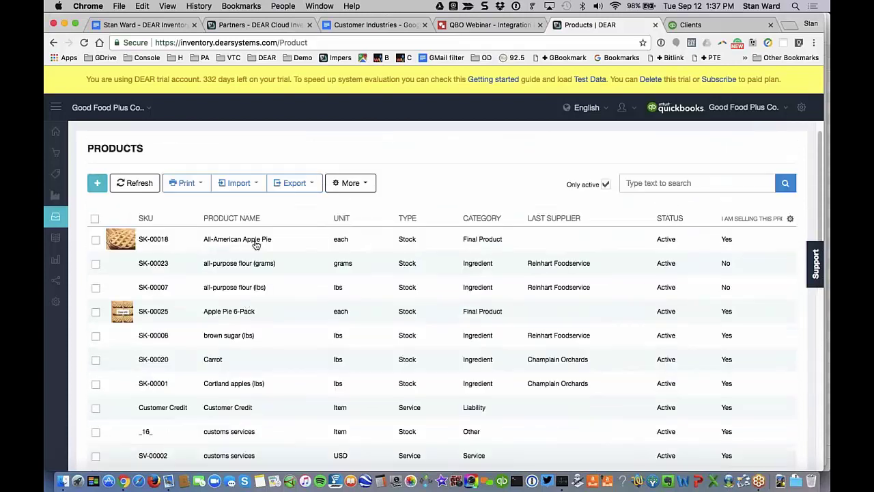
# Step: Open the All-American Apple Pie product and examine its available Type and Category options without changing them
pyautogui.click(256, 244)
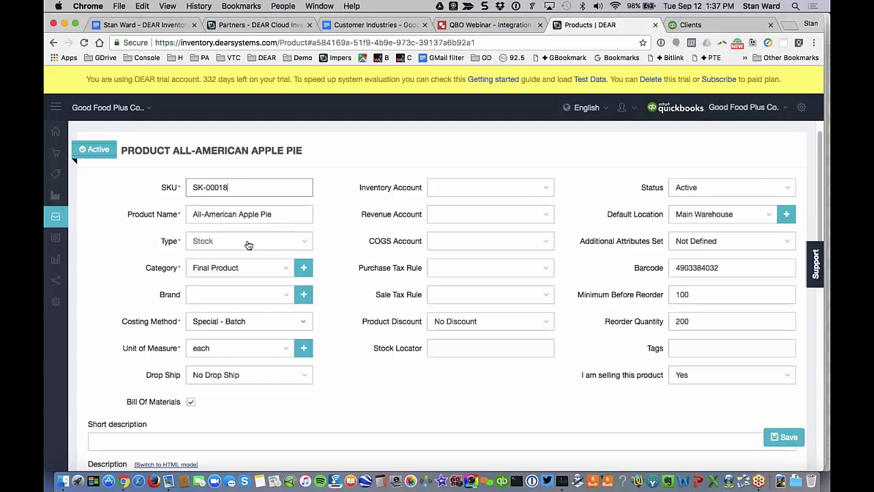
pyautogui.click(307, 242)
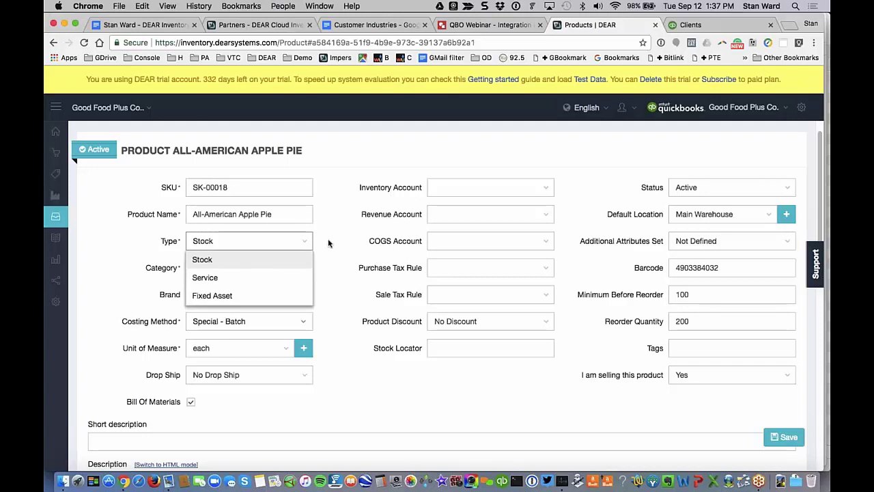
pyautogui.click(327, 240)
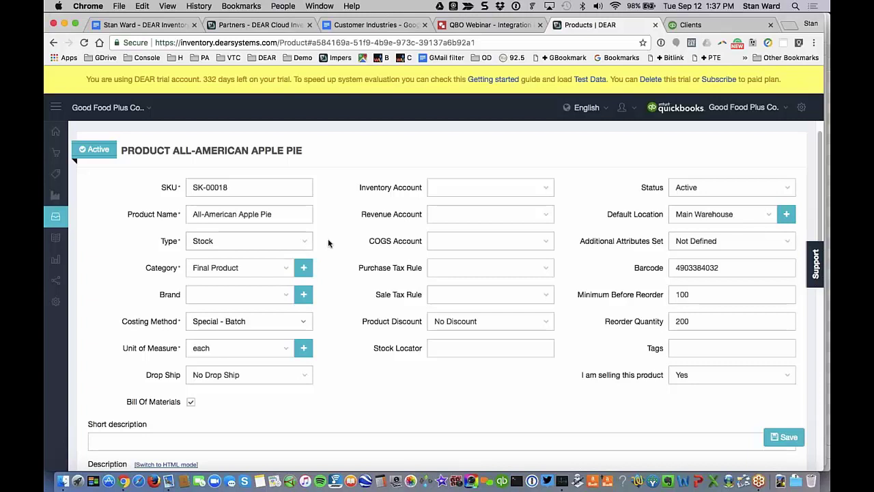
pyautogui.click(286, 273)
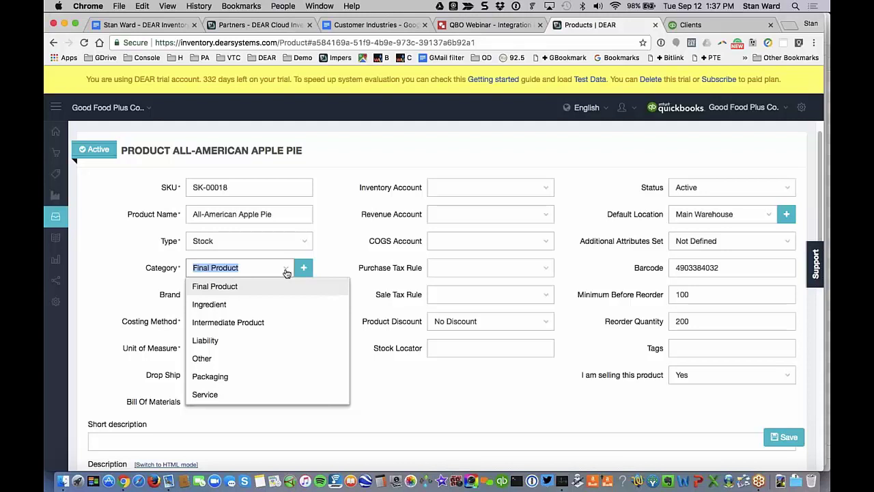
pyautogui.click(332, 269)
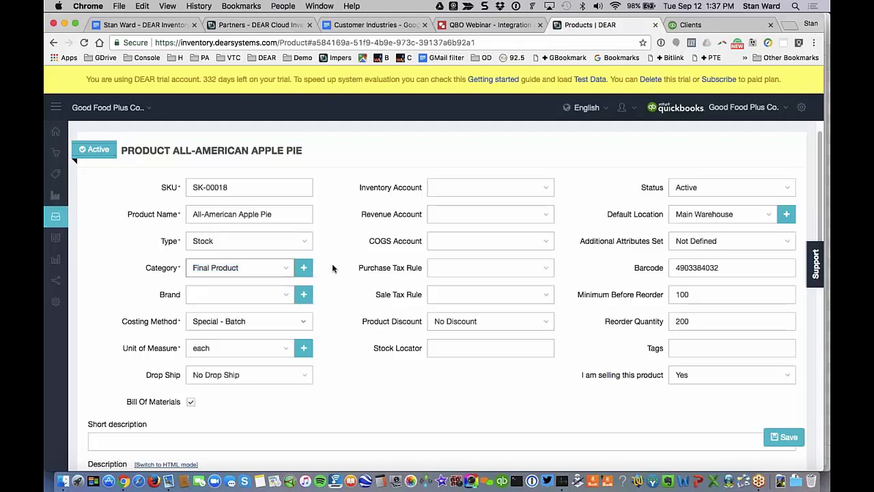
# Step: Set the product's brand to Good Foods and examine the available costing methods without changing the current one
pyautogui.click(284, 296)
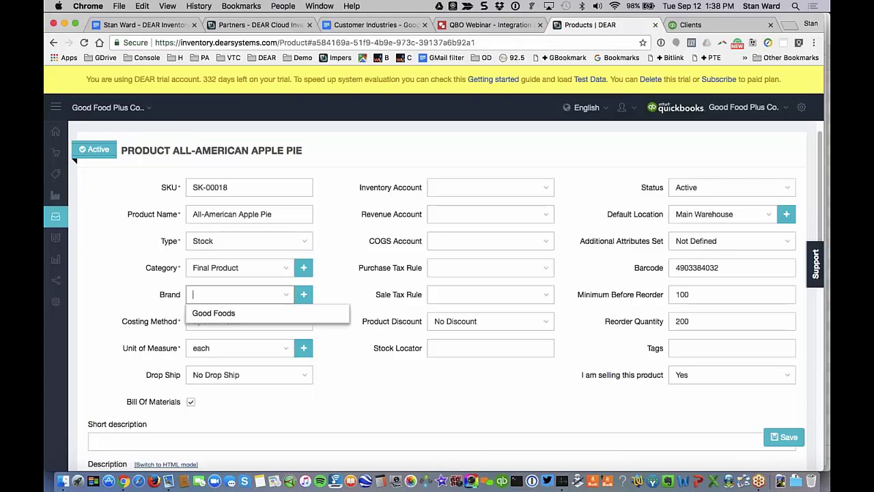
pyautogui.click(225, 314)
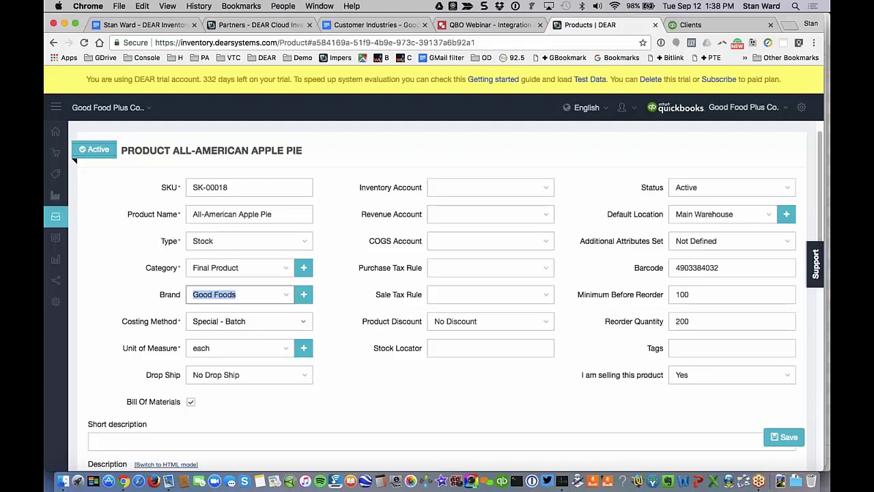
pyautogui.click(305, 322)
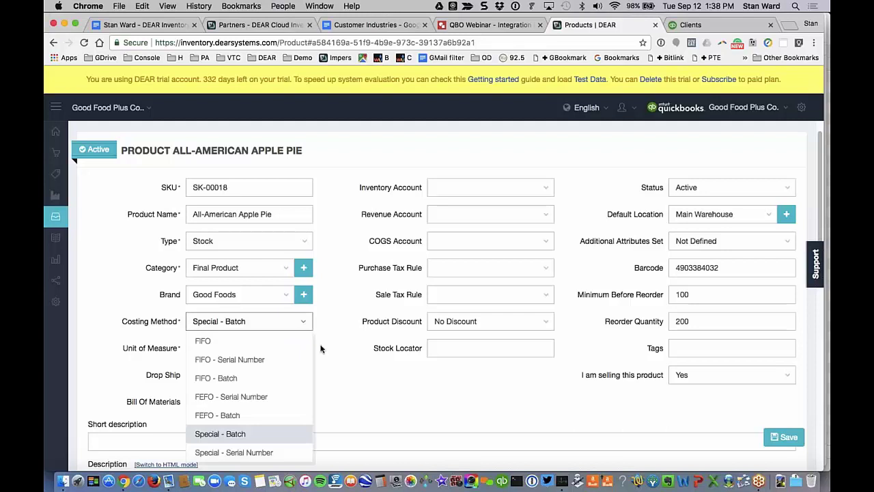
pyautogui.scroll(-2, 332, 357)
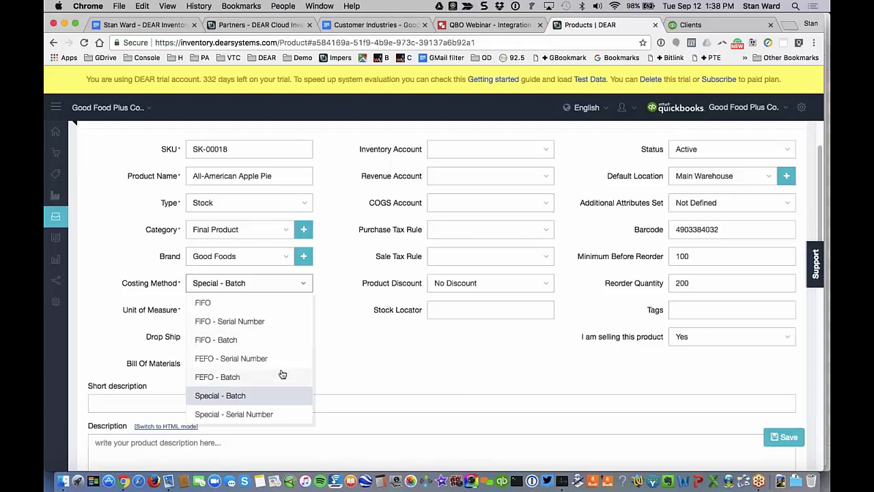
pyautogui.scroll(-1, 282, 374)
pyautogui.scroll(-2, 282, 374)
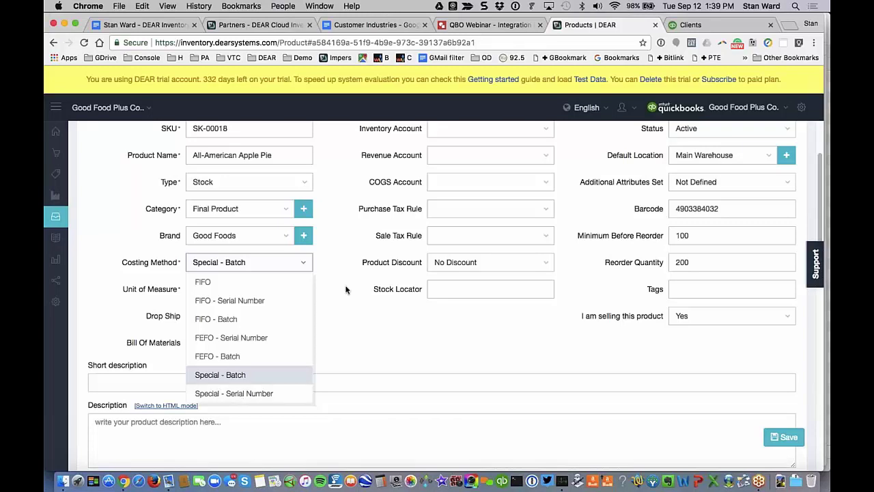
pyautogui.click(350, 321)
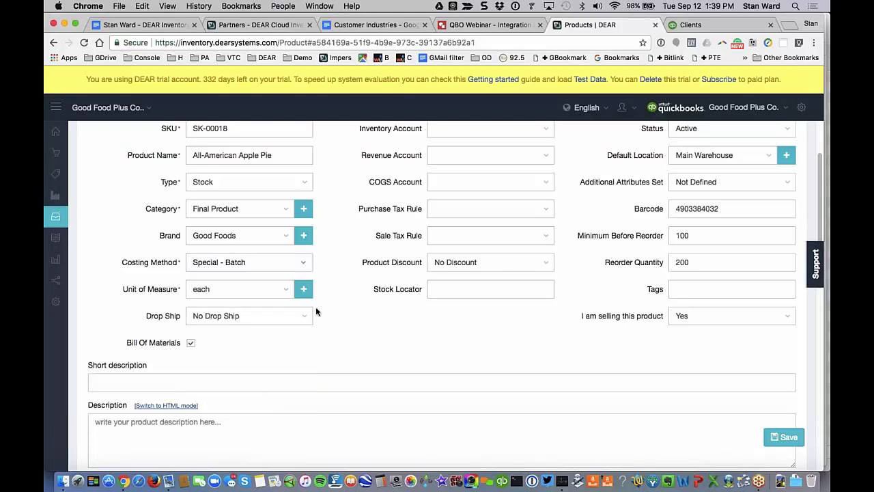
pyautogui.click(300, 262)
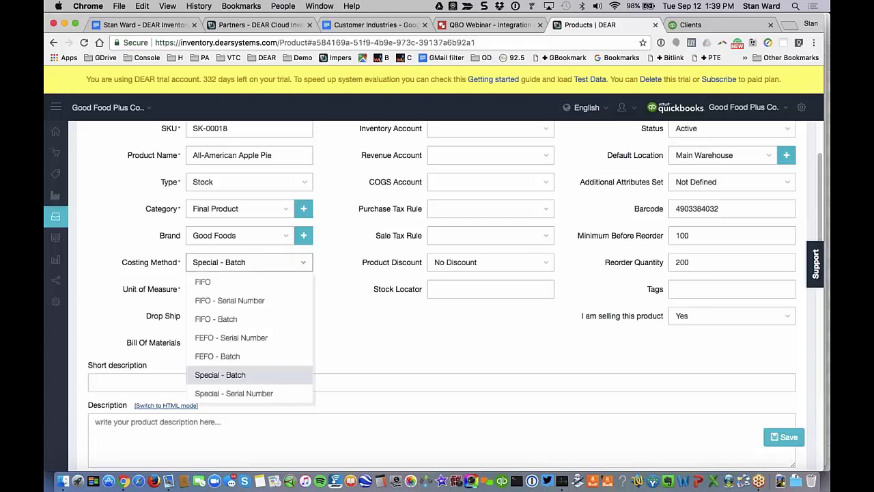
pyautogui.click(348, 316)
# Step: Examine the available Unit of Measure and Drop Ship options of the product without changing either setting
pyautogui.scroll(-1, 339, 331)
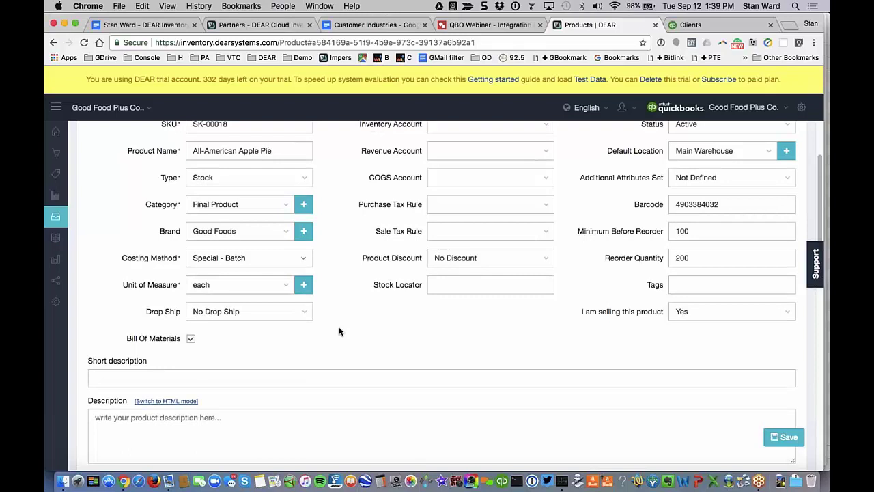
pyautogui.scroll(-2, 339, 332)
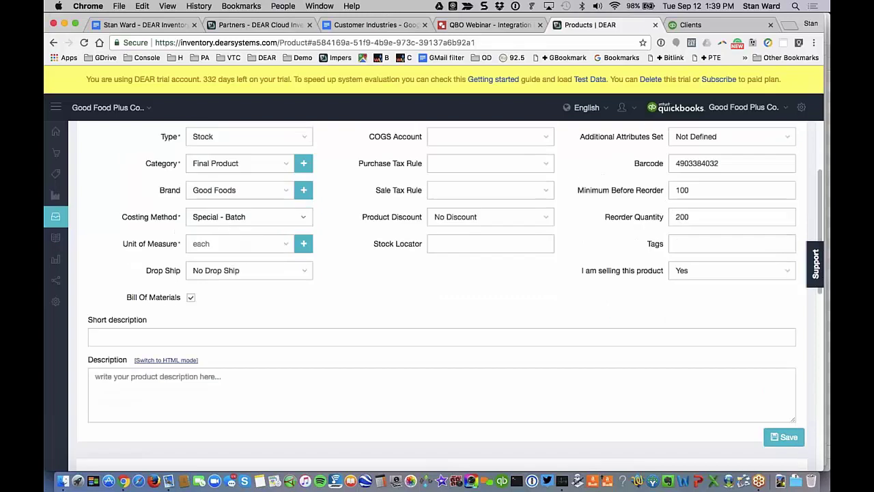
pyautogui.click(285, 246)
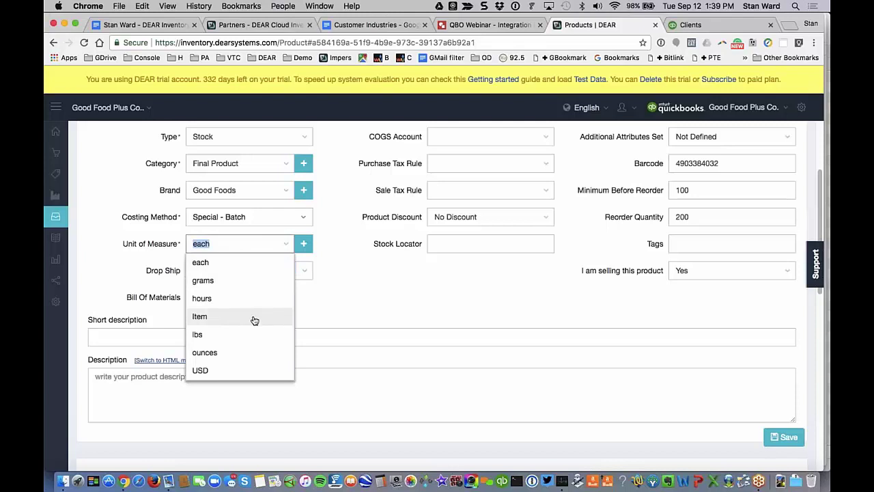
pyautogui.click(371, 306)
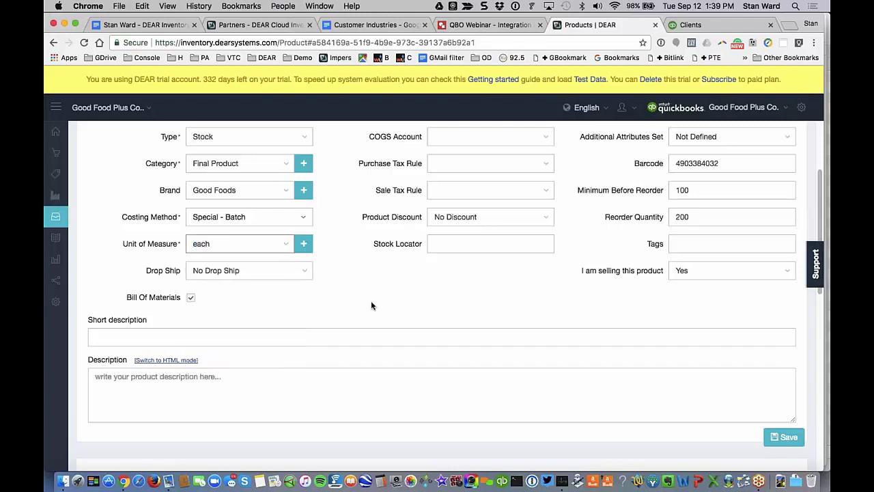
pyautogui.scroll(-2, 371, 305)
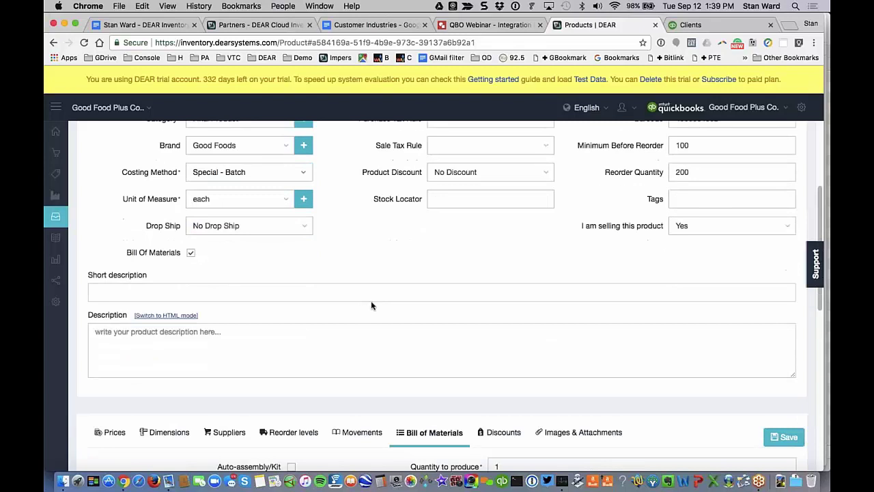
pyautogui.scroll(1, 371, 305)
pyautogui.scroll(2, 371, 305)
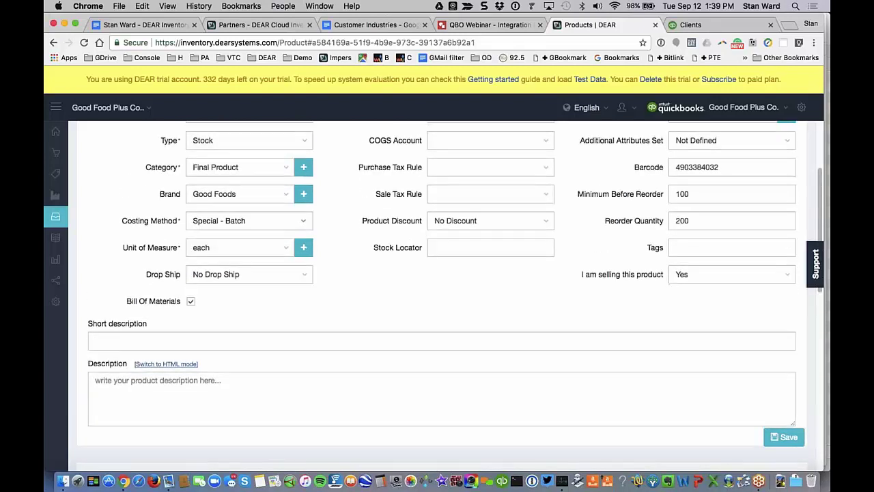
pyautogui.scroll(-2, 442, 294)
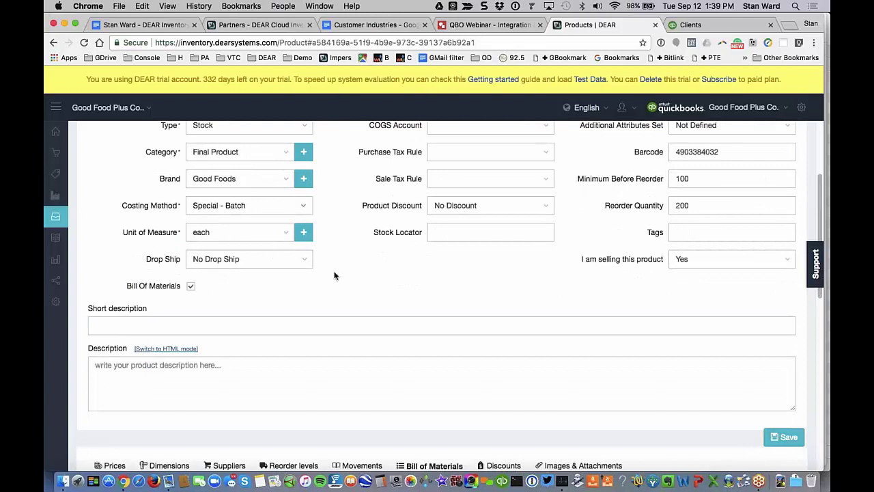
pyautogui.scroll(1, 335, 276)
pyautogui.scroll(2, 335, 276)
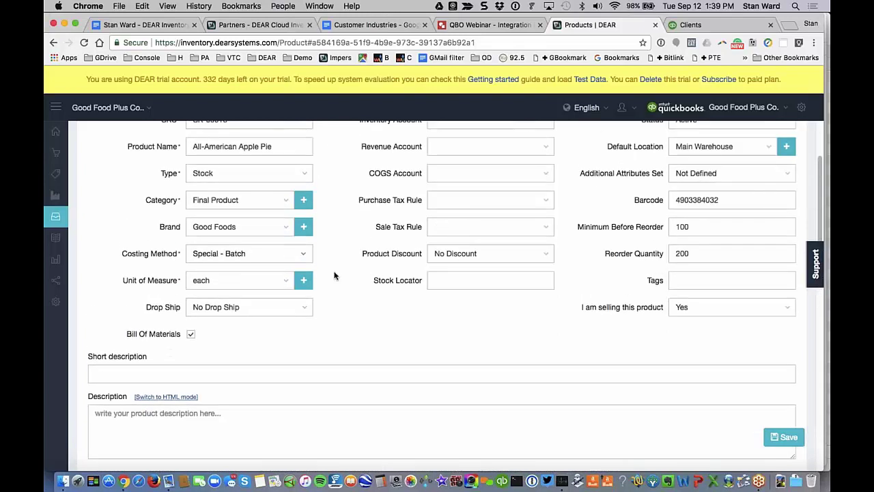
pyautogui.click(304, 311)
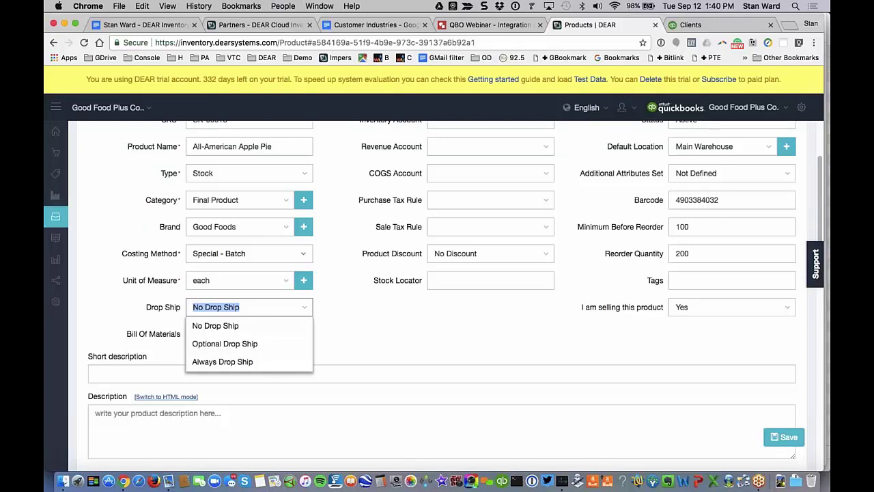
pyautogui.click(351, 340)
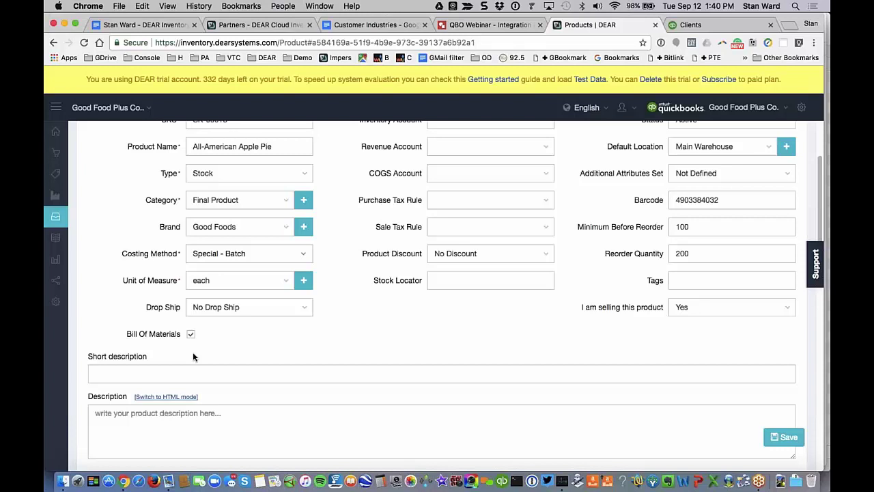
pyautogui.scroll(-1, 193, 356)
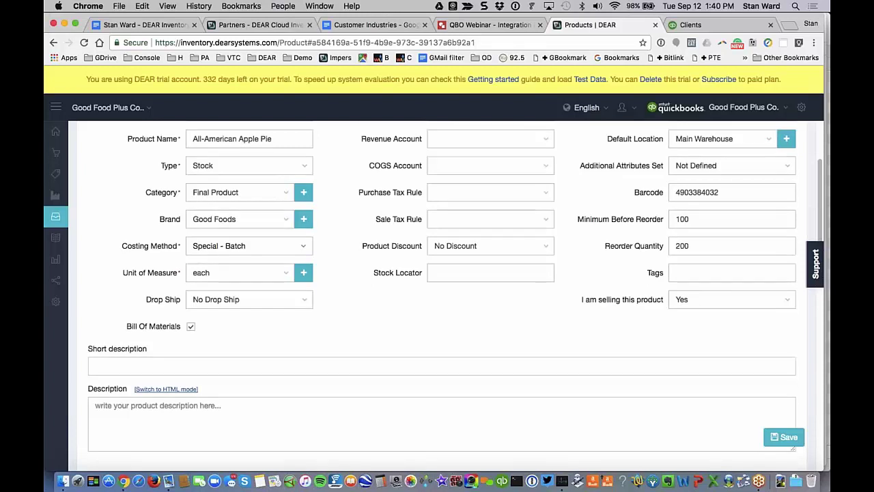
# Step: Review the inventory account choices, try _54_: Inventory for the product, and clear the Inventory Account again
pyautogui.scroll(3, 530, 224)
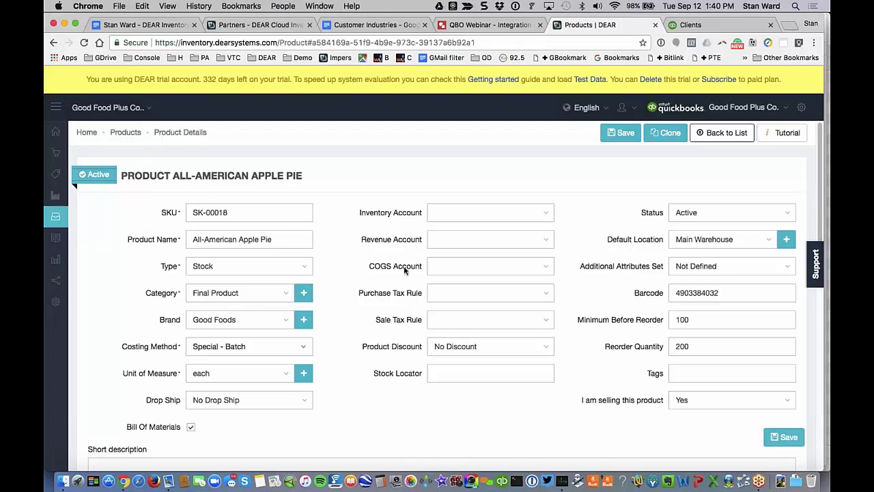
pyautogui.click(547, 216)
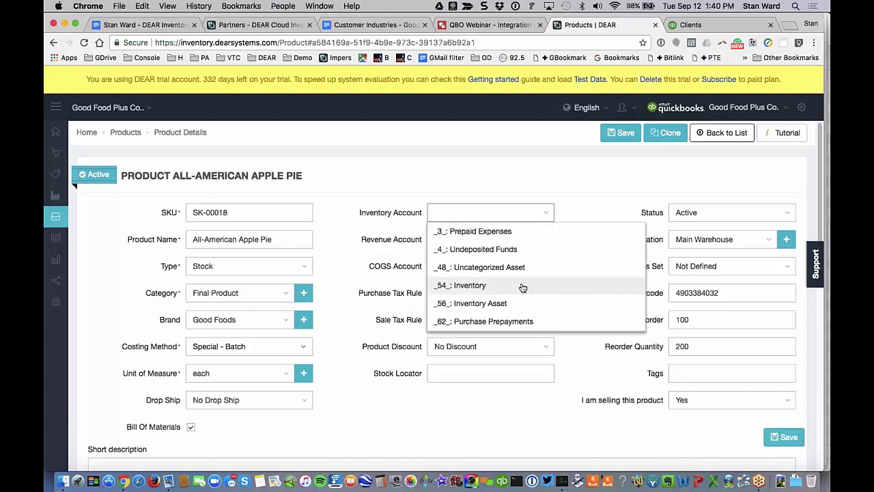
pyautogui.click(582, 196)
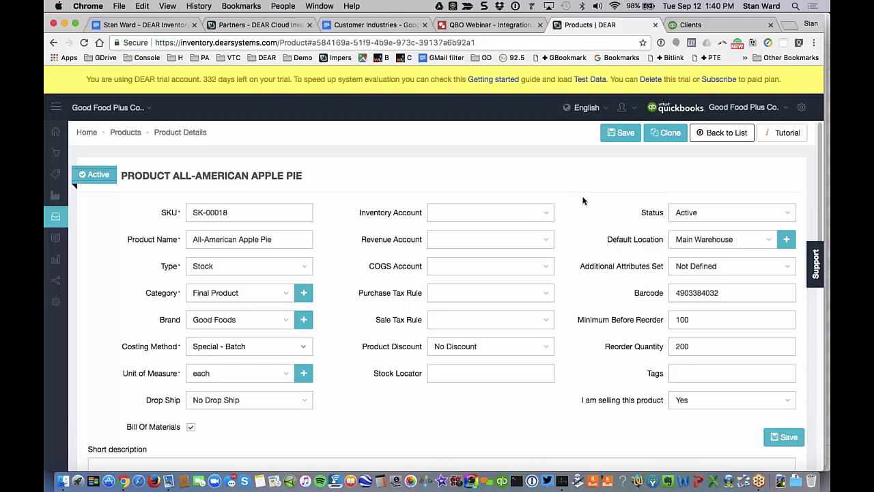
pyautogui.click(549, 216)
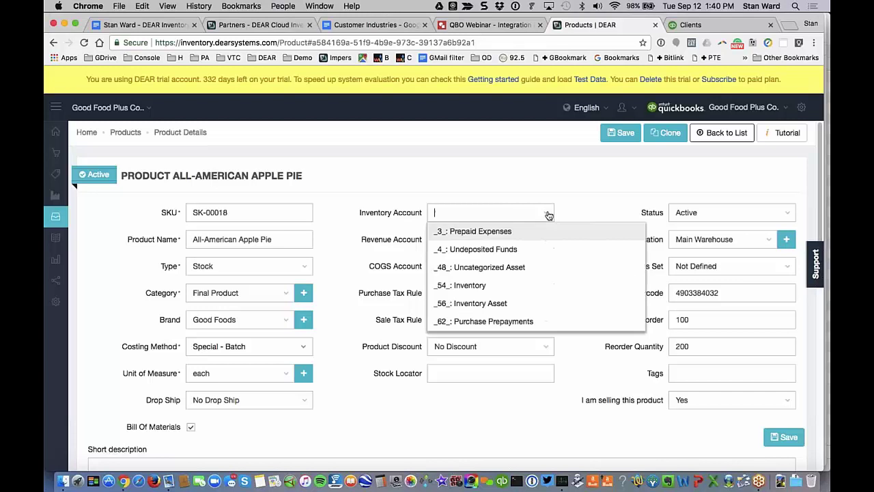
pyautogui.click(480, 287)
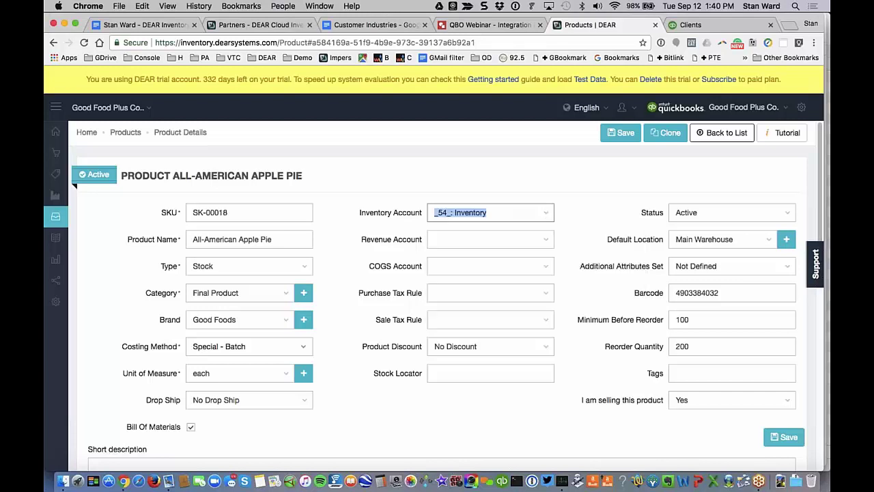
pyautogui.click(546, 213)
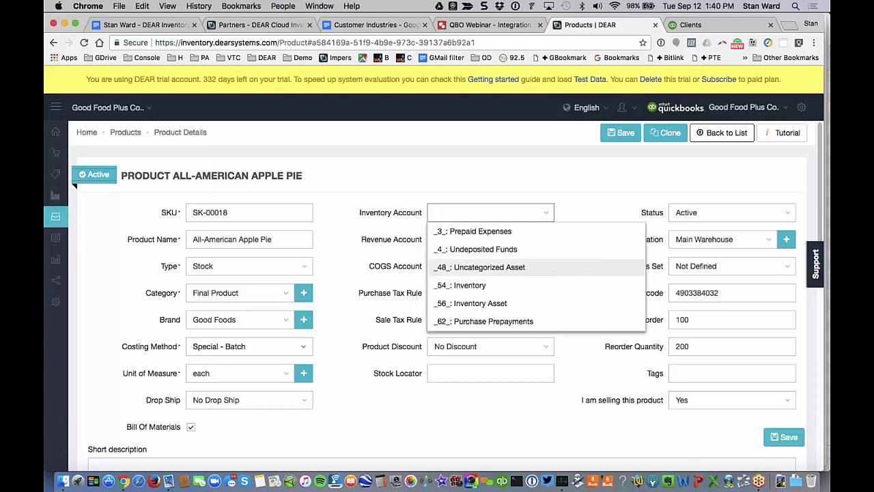
pyautogui.click(584, 206)
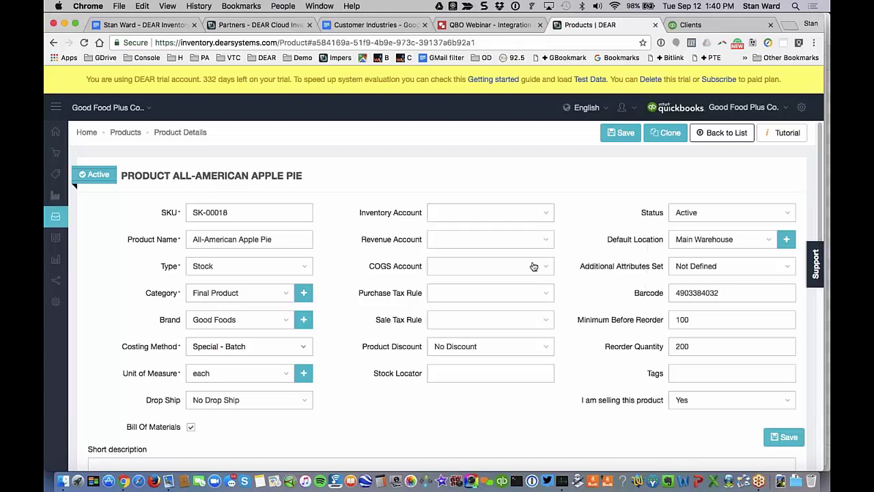
# Step: Examine the available Revenue Account and Sale Tax Rule options without choosing any of them
pyautogui.click(549, 241)
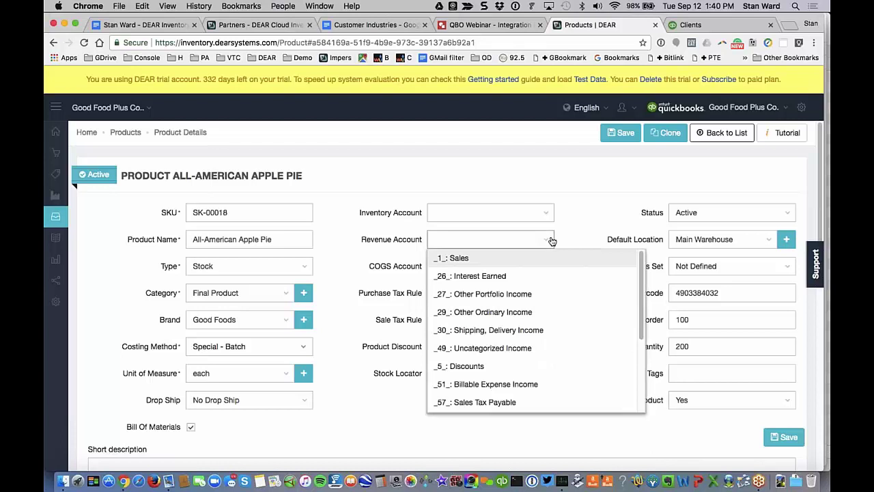
pyautogui.click(570, 237)
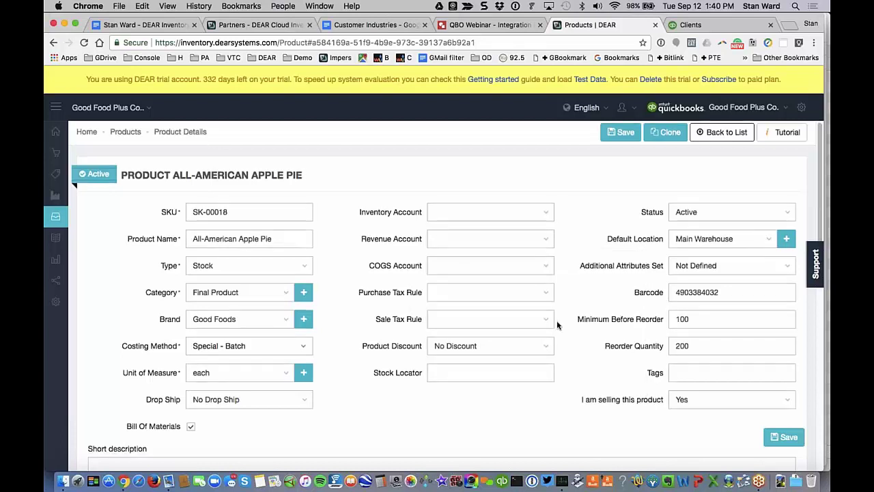
pyautogui.scroll(-1, 556, 321)
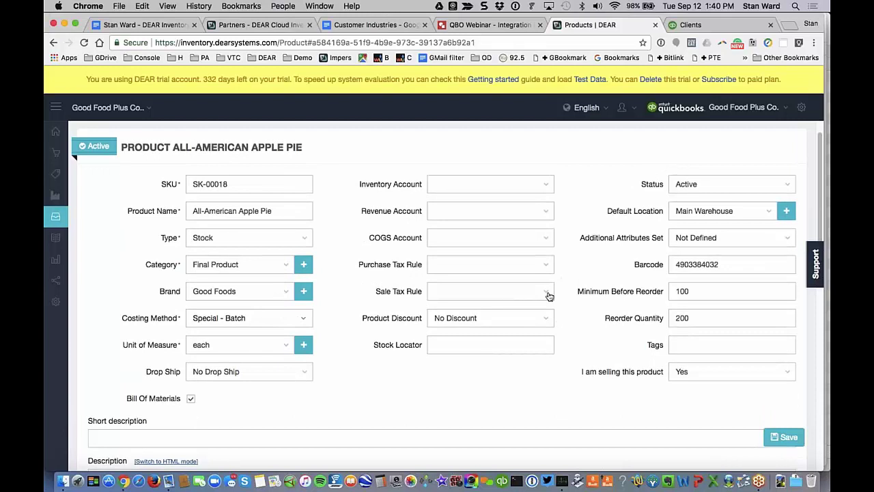
pyautogui.click(550, 296)
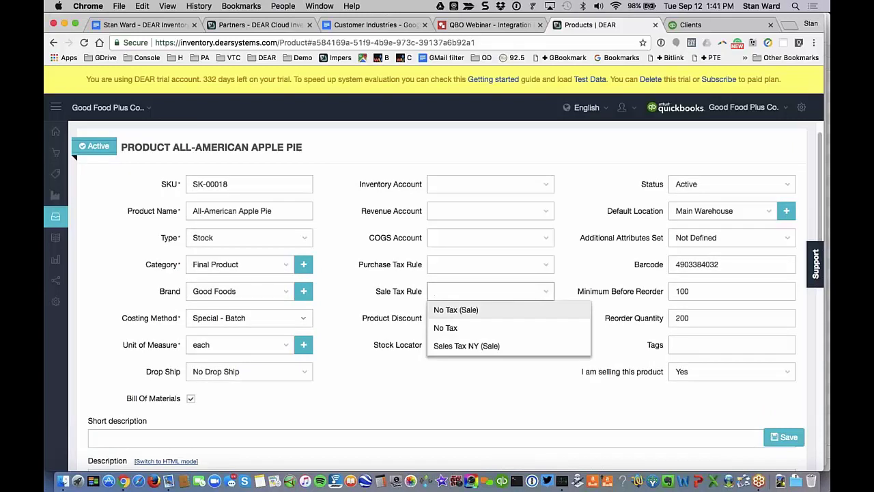
pyautogui.click(567, 292)
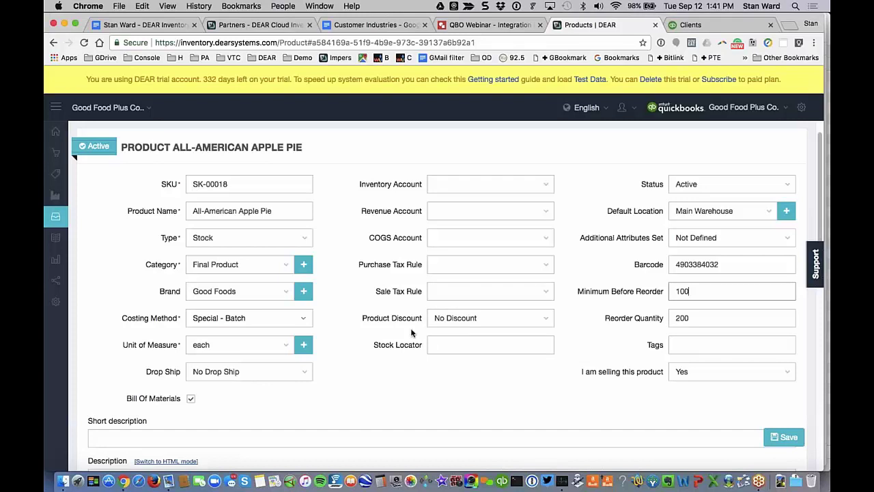
# Step: Try the "Buy 10, get $1 off list" product discount, and set the discount back to No Discount
pyautogui.click(509, 322)
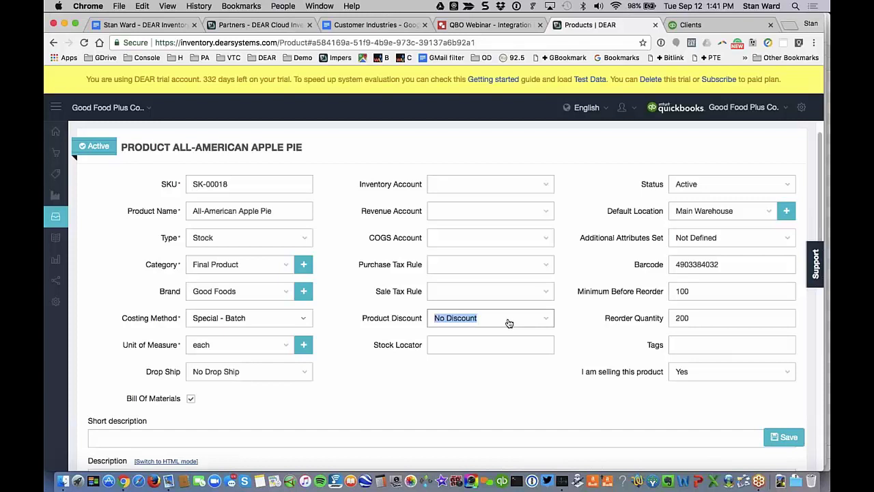
pyautogui.click(527, 321)
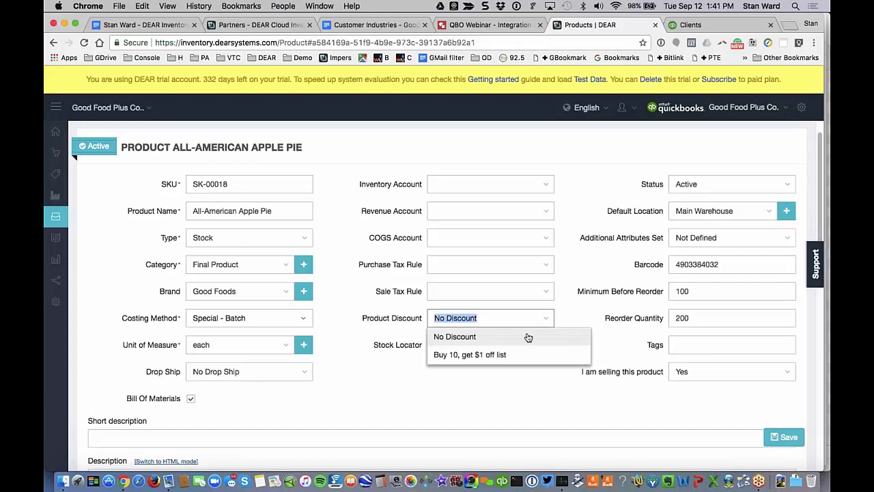
pyautogui.click(492, 356)
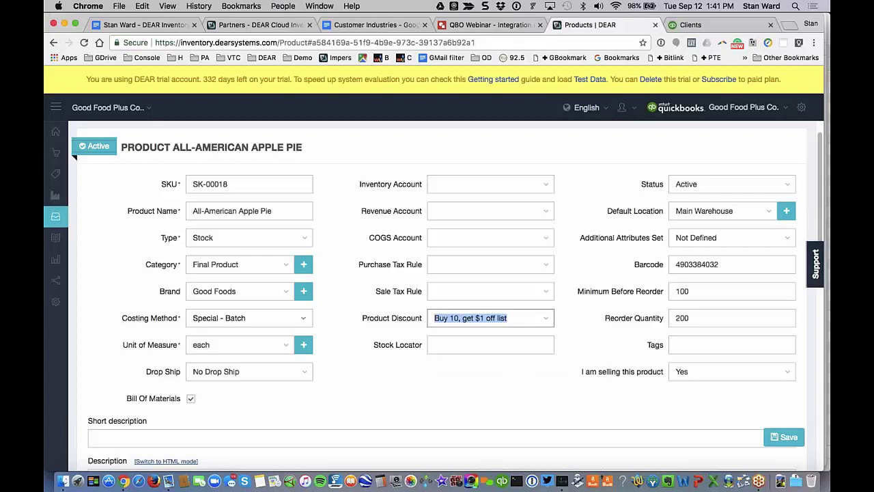
pyautogui.click(464, 343)
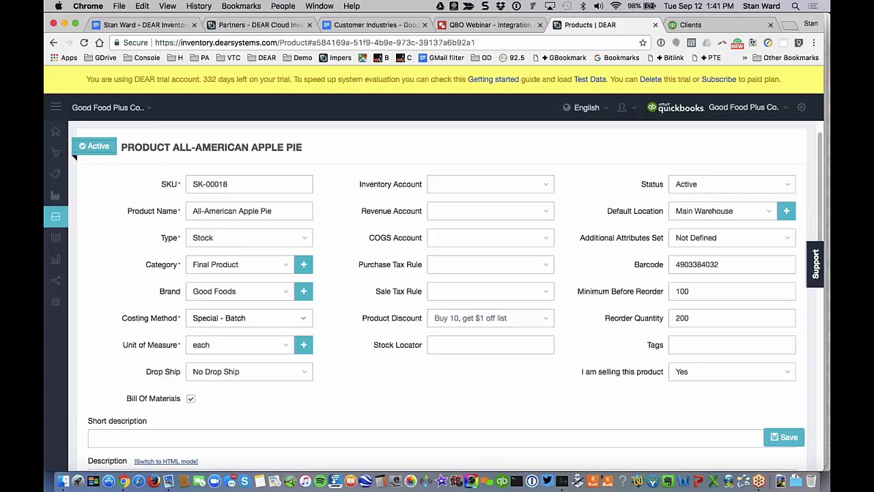
pyautogui.click(549, 321)
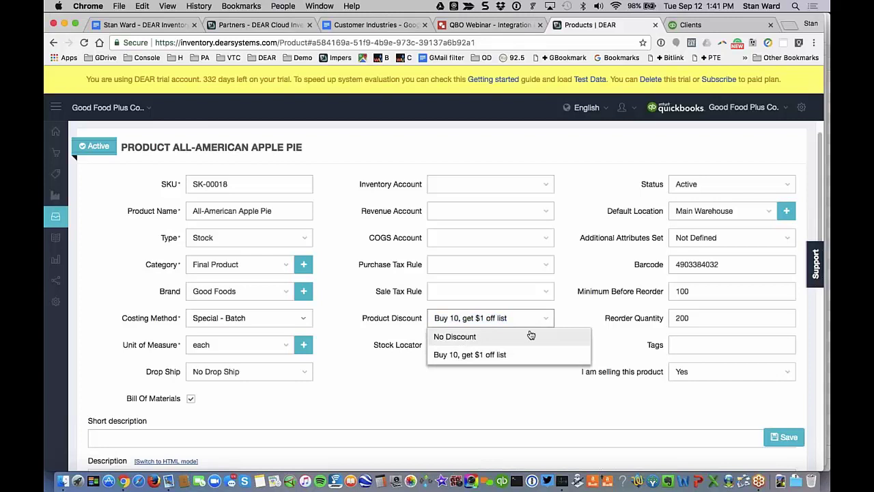
pyautogui.click(532, 336)
pyautogui.press('Tab')
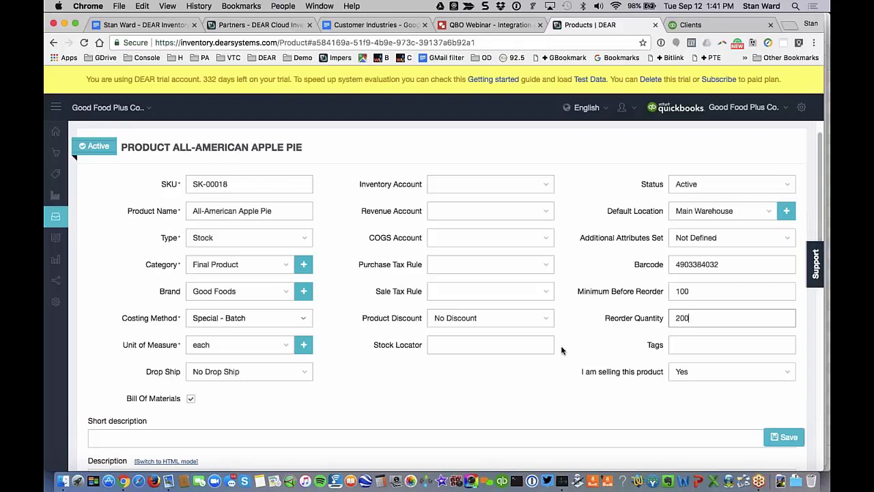
# Step: Examine the product's Additional Attributes Set options and its barcode without changing either field
pyautogui.scroll(1, 563, 351)
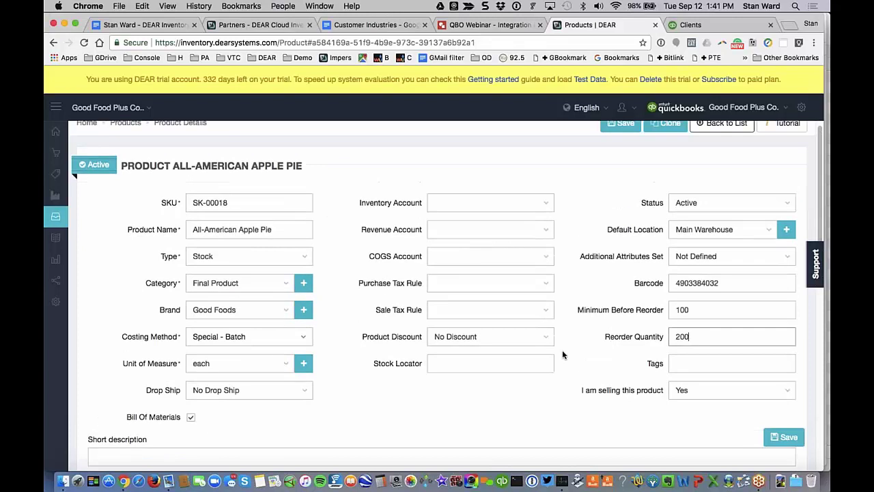
pyautogui.scroll(1, 562, 350)
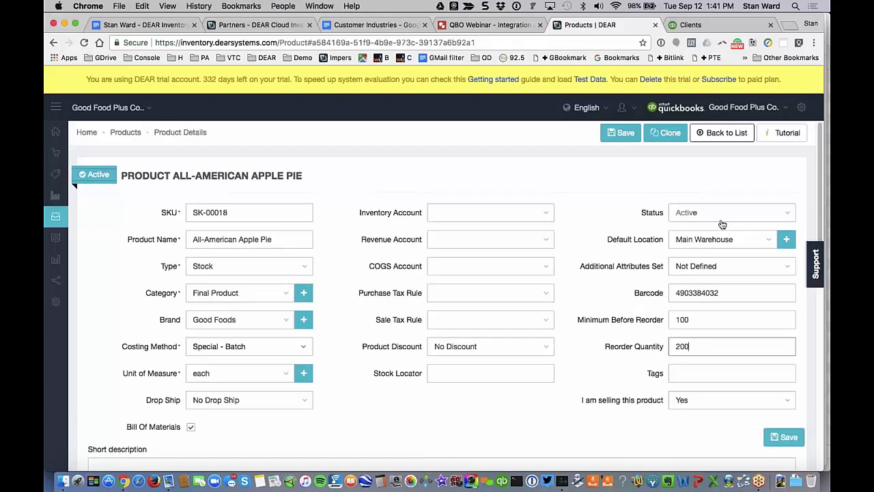
pyautogui.click(791, 270)
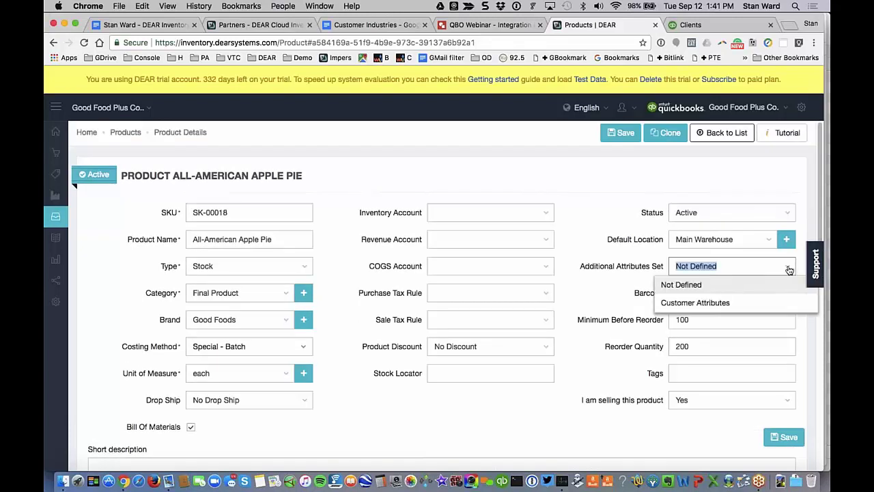
pyautogui.click(694, 270)
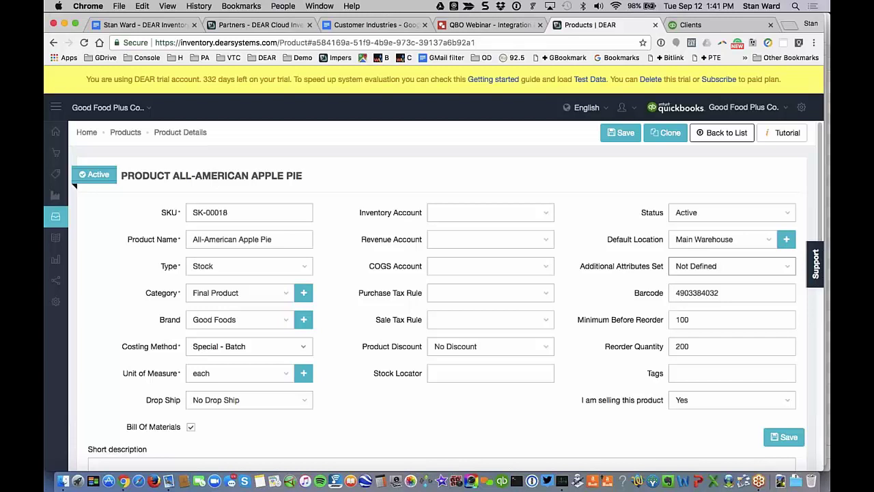
pyautogui.scroll(-1, 326, 338)
pyautogui.scroll(-5, 325, 337)
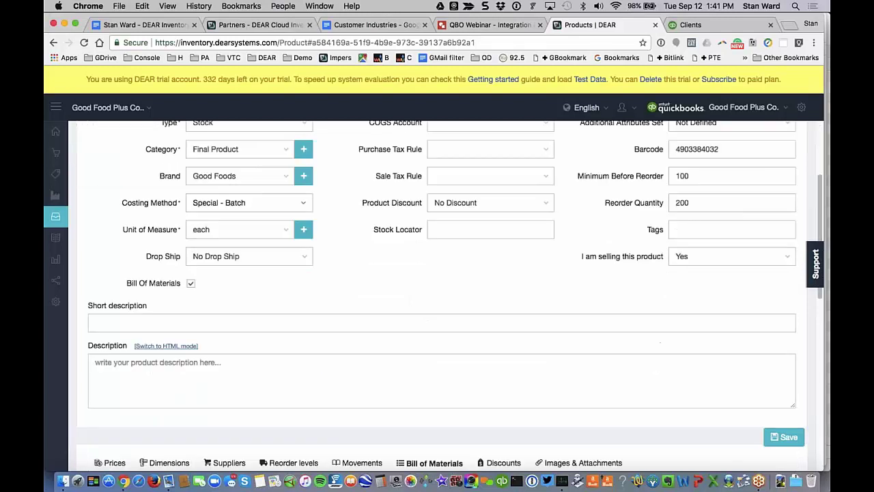
pyautogui.scroll(5, 506, 279)
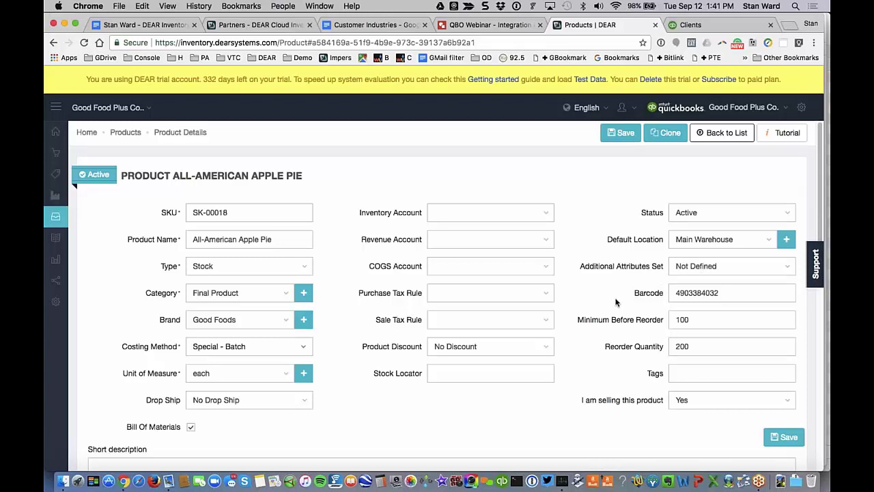
pyautogui.doubleClick(707, 292)
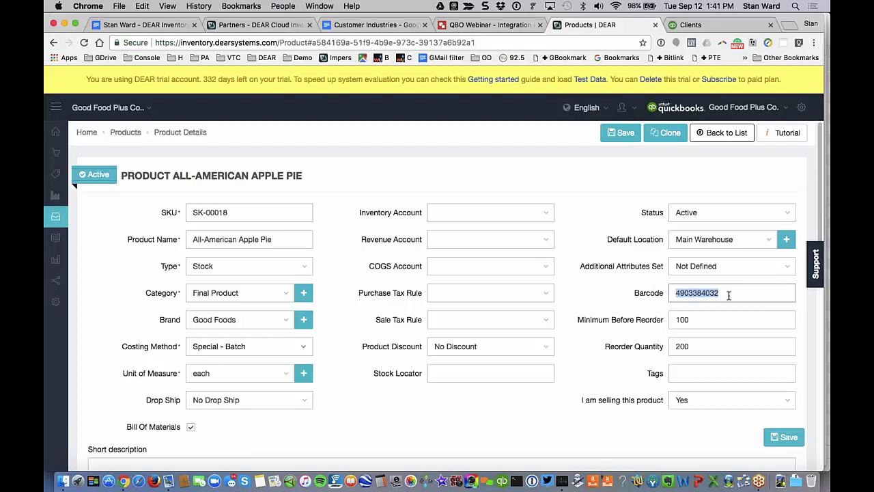
pyautogui.click(729, 294)
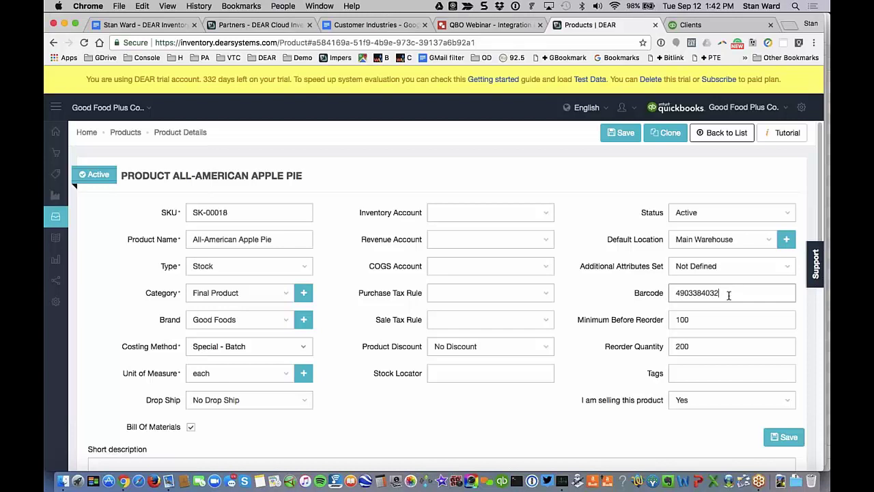
# Step: Review the product's reorder, tags, selling, stock locator and description fields without editing them
pyautogui.scroll(-1, 588, 334)
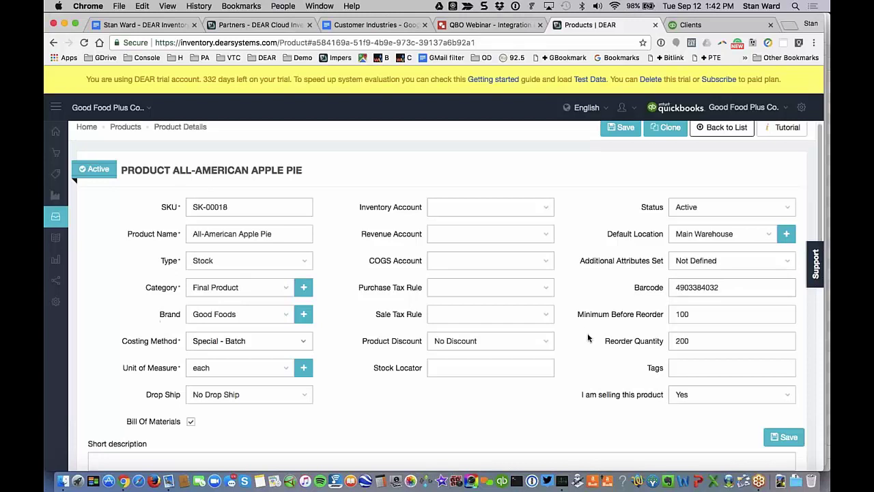
pyautogui.scroll(-2, 588, 337)
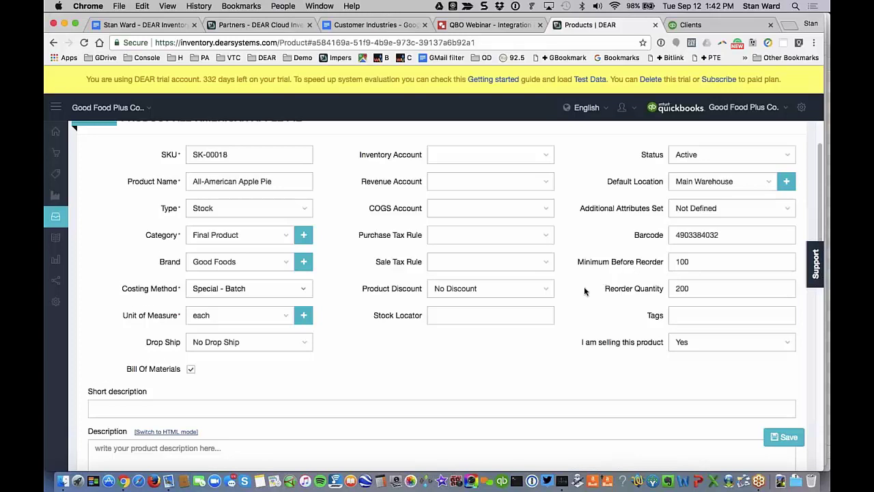
pyautogui.scroll(-1, 585, 291)
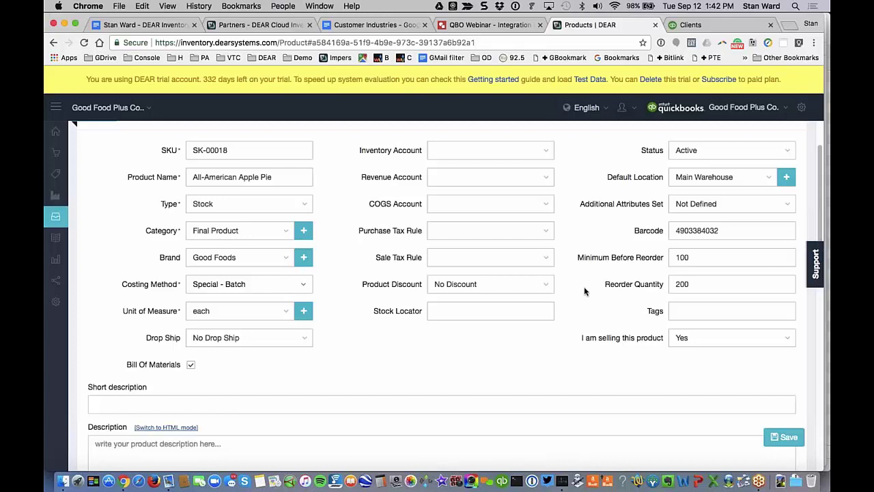
pyautogui.scroll(-3, 584, 291)
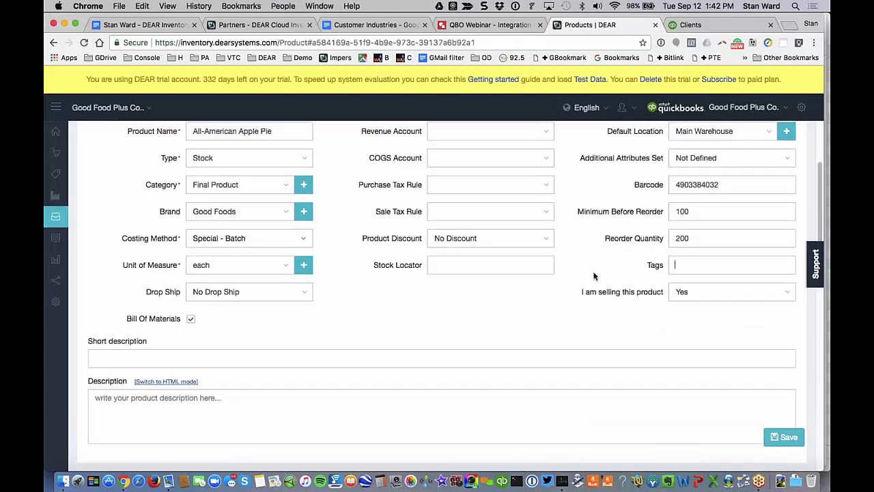
pyautogui.scroll(-1, 594, 275)
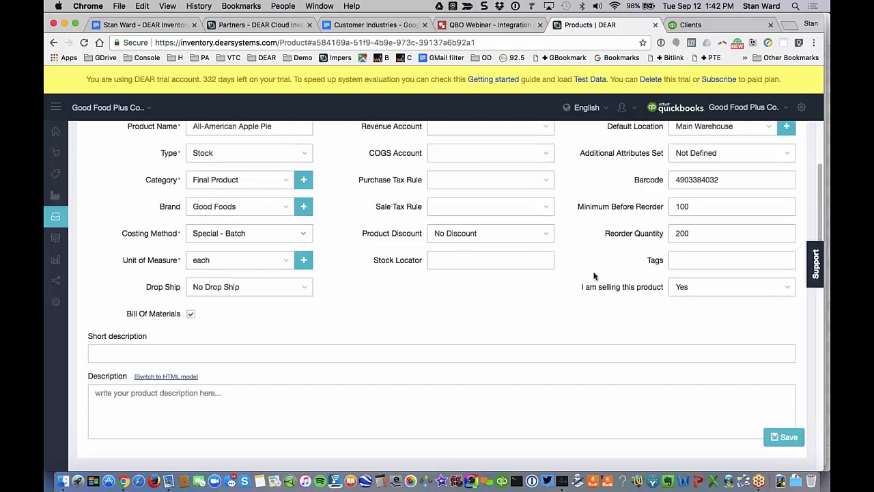
pyautogui.scroll(-2, 594, 276)
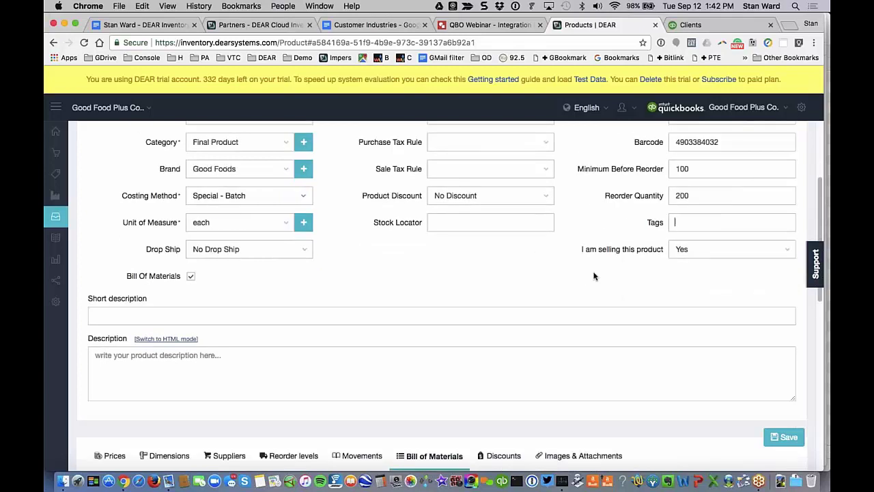
pyautogui.scroll(3, 594, 276)
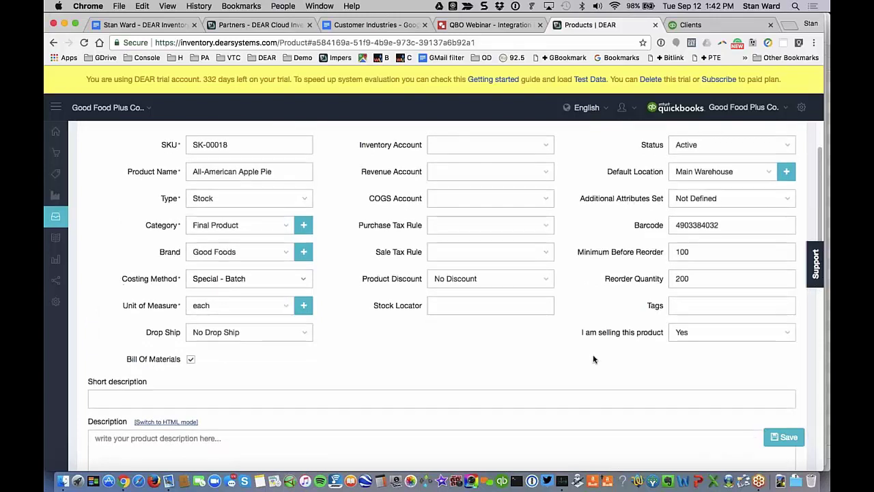
pyautogui.scroll(-1, 593, 359)
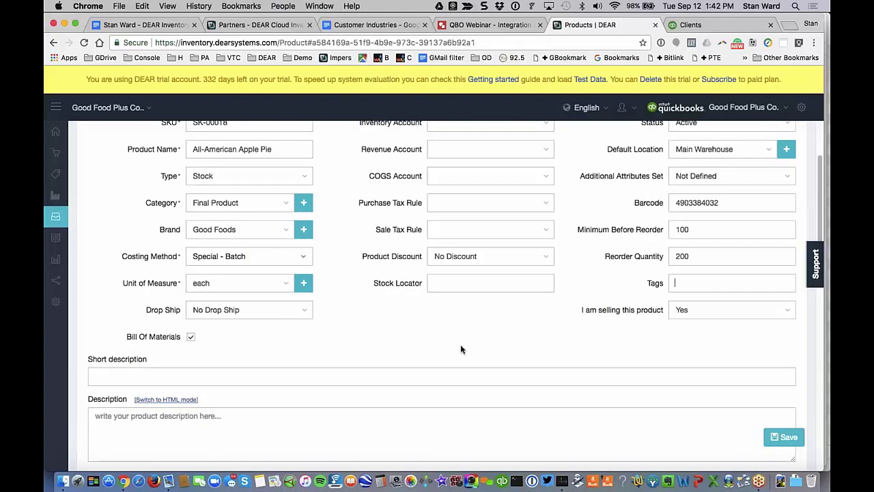
pyautogui.scroll(2, 460, 350)
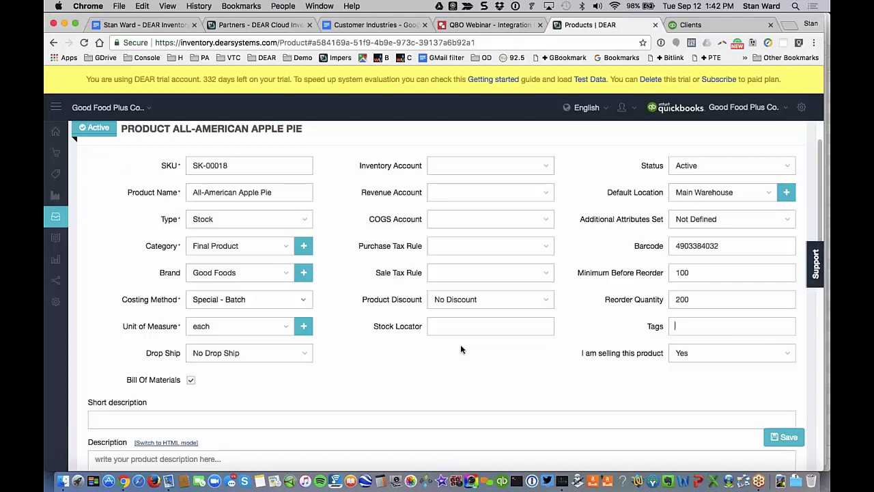
pyautogui.scroll(-3, 460, 350)
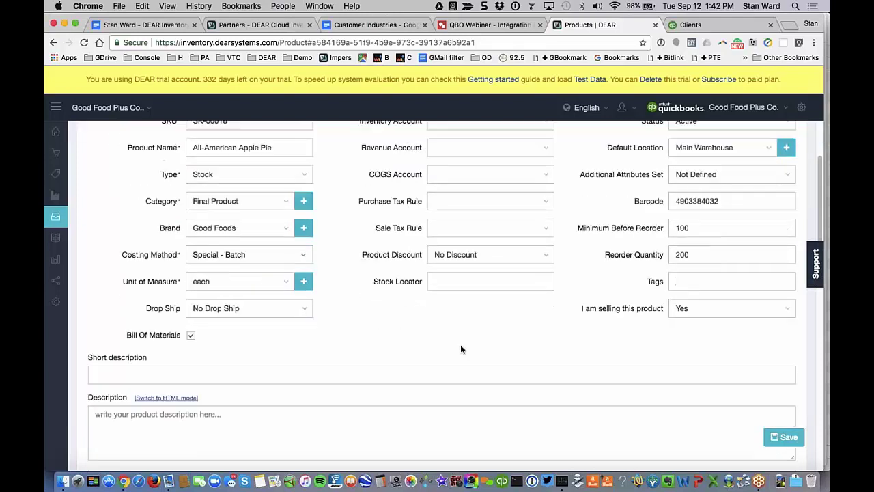
pyautogui.scroll(-1, 460, 349)
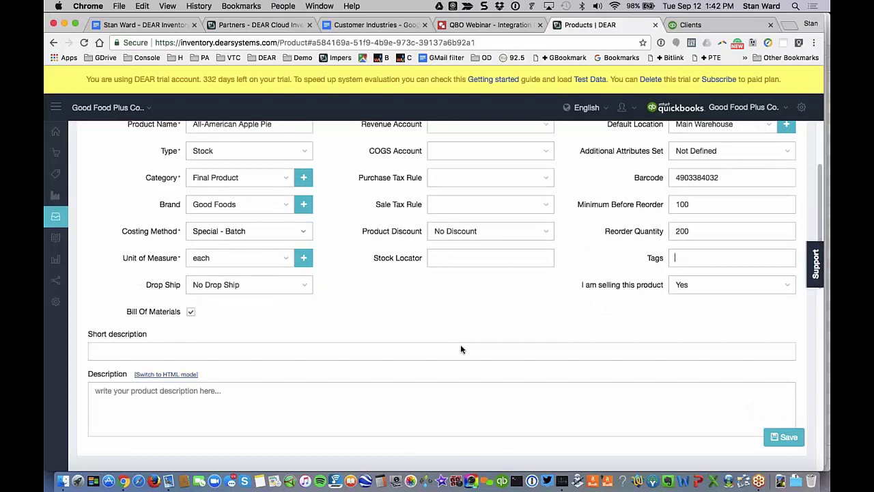
# Step: Examine the product's bill of materials, including component quantities, wastage and costs, and the labour and overheads
pyautogui.scroll(-5, 460, 350)
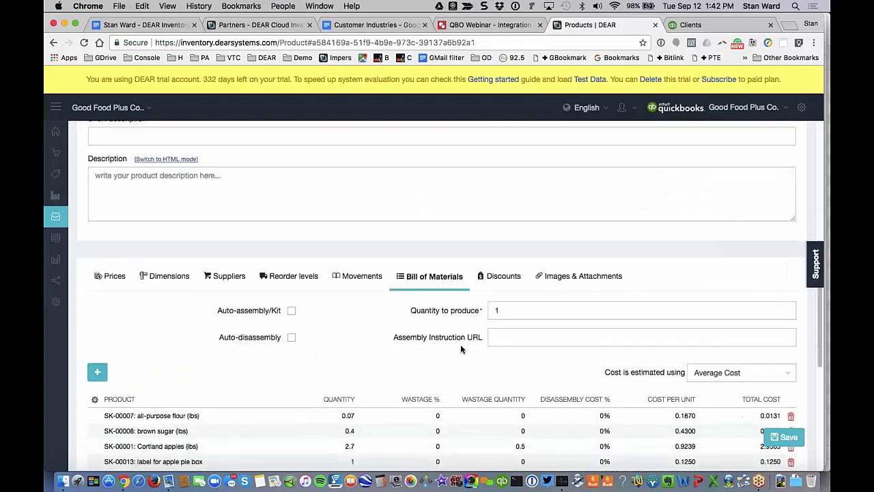
pyautogui.scroll(-4, 461, 344)
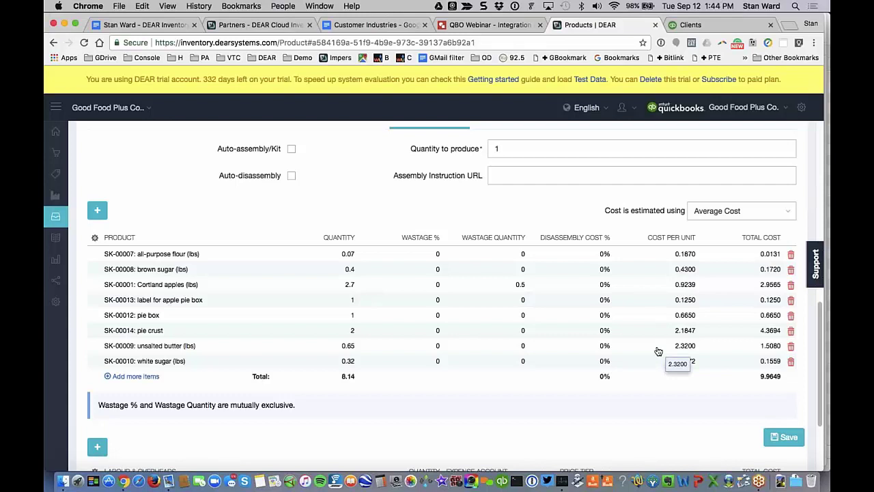
pyautogui.scroll(-1, 657, 351)
pyautogui.scroll(-5, 658, 351)
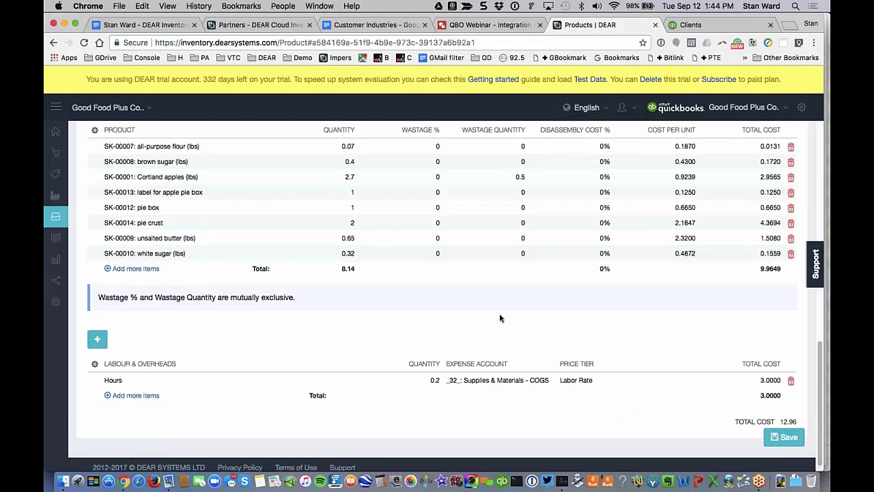
# Step: Display the product's prices and review the retail, wholesale and other price tiers
pyautogui.scroll(10, 499, 318)
pyautogui.scroll(-3, 500, 317)
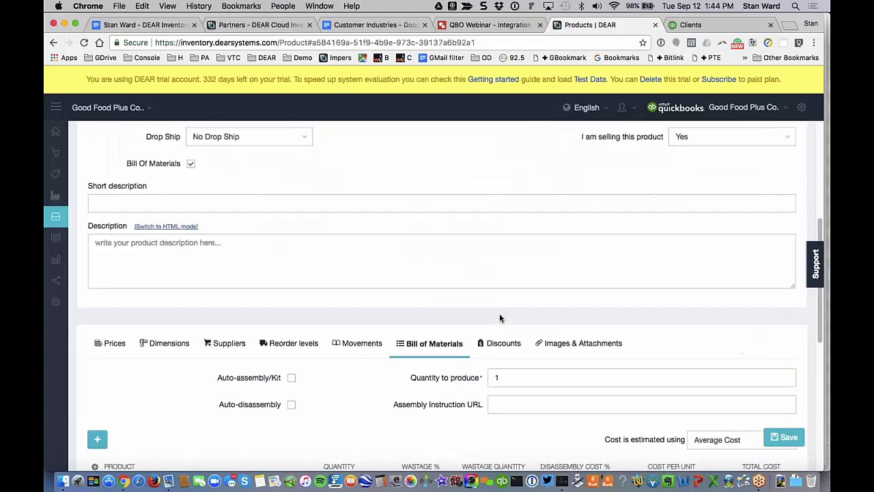
pyautogui.scroll(8, 229, 292)
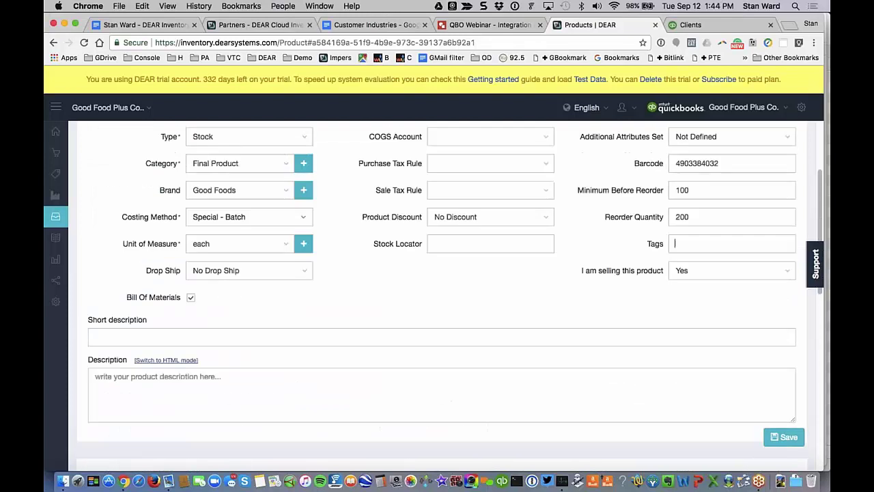
pyautogui.scroll(-12, 229, 292)
pyautogui.scroll(2, 229, 293)
pyautogui.click(115, 237)
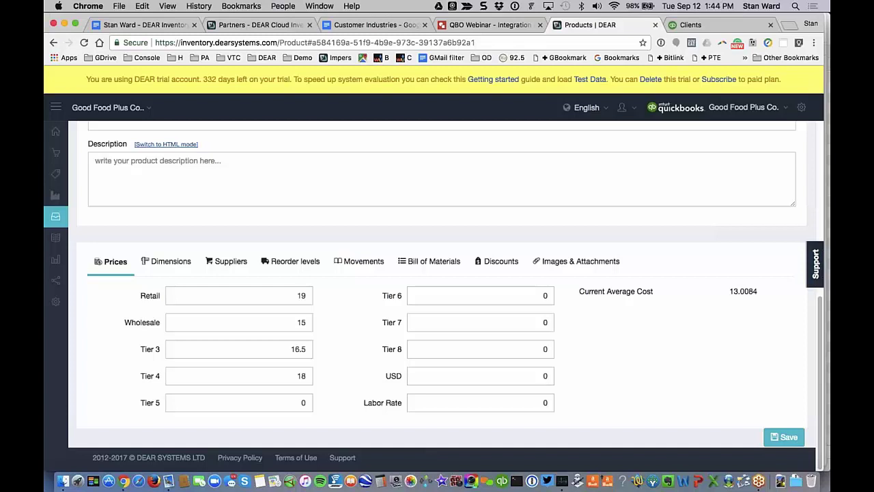
pyautogui.scroll(1, 445, 296)
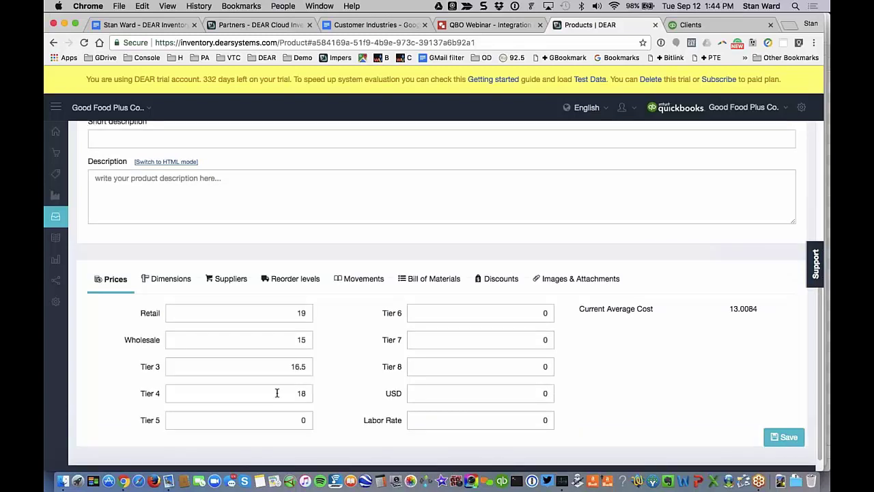
# Step: Review the product's dimensions, suppliers and reorder levels by location
pyautogui.click(179, 283)
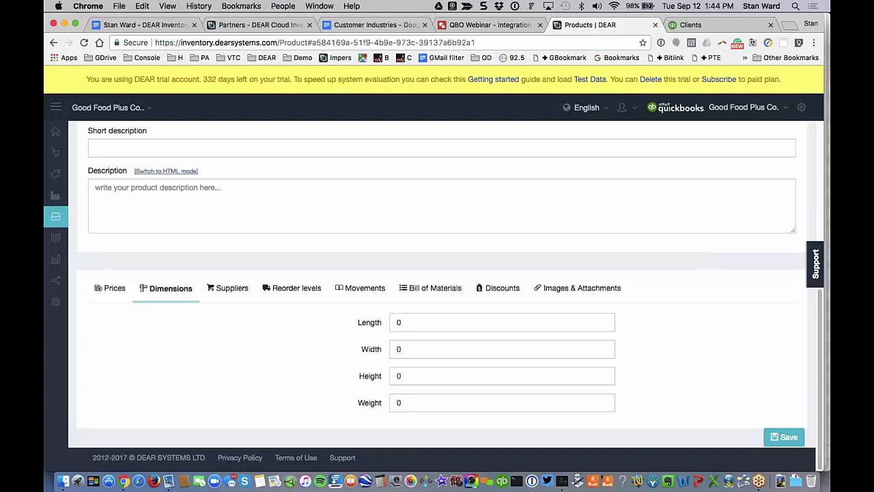
pyautogui.click(235, 289)
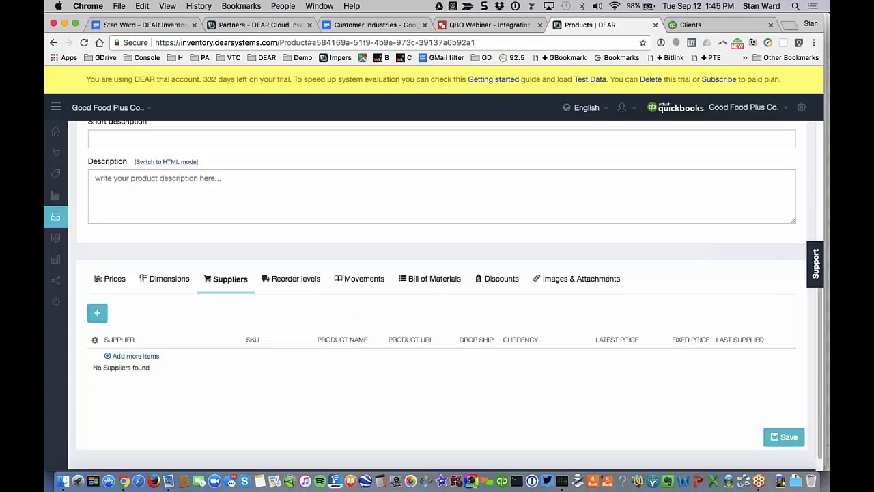
pyautogui.click(292, 284)
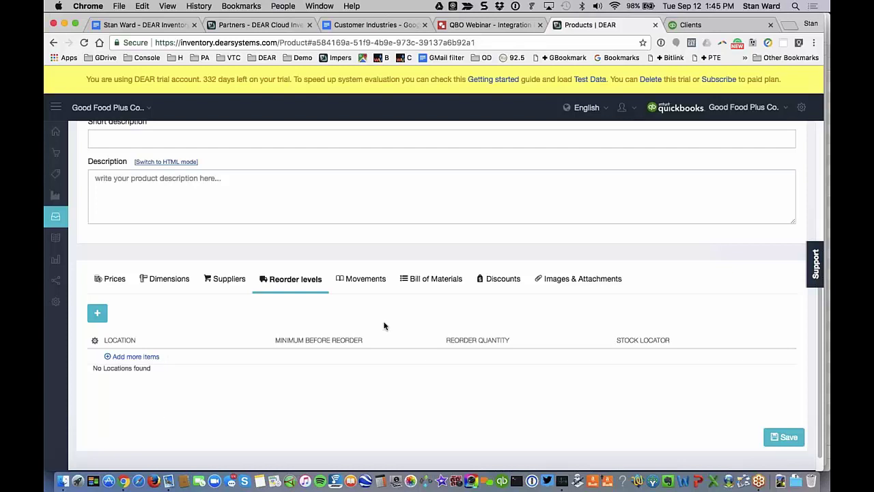
# Step: Display the All-American Apple Pie's stock movements and review their types, tasks, locations and batch numbers
pyautogui.click(362, 280)
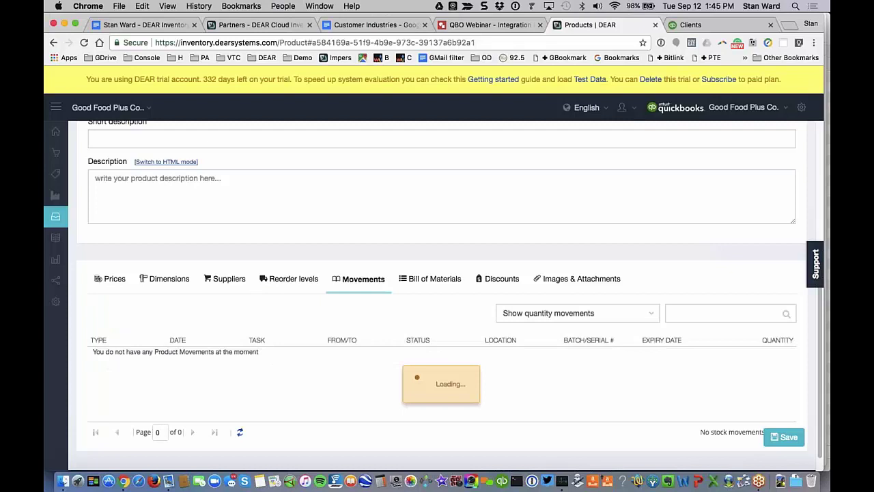
pyautogui.scroll(-2, 353, 322)
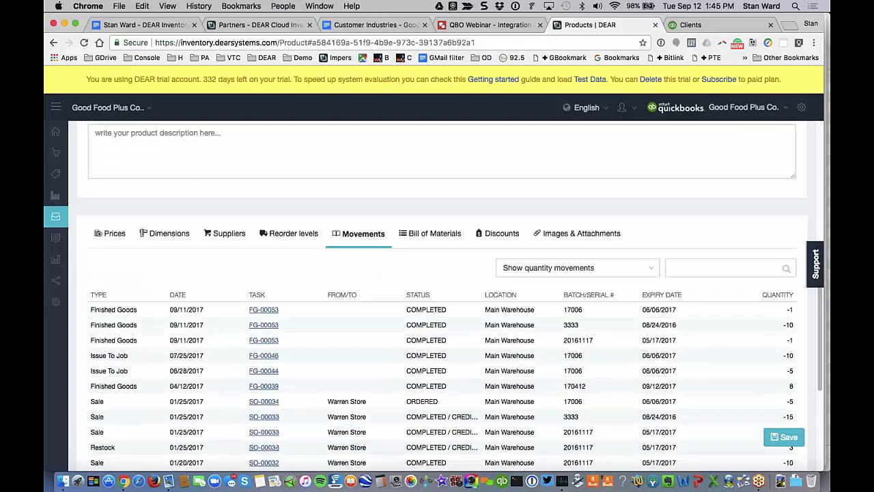
pyautogui.scroll(4, 353, 322)
pyautogui.scroll(6, 438, 293)
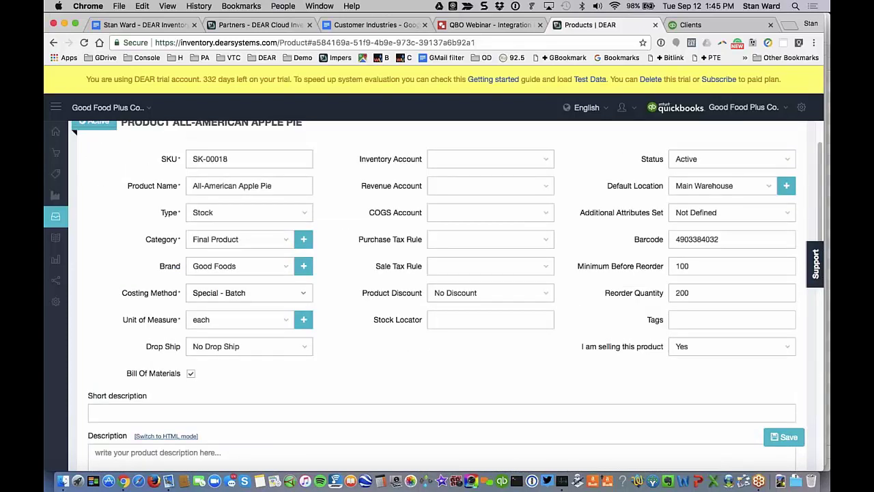
pyautogui.scroll(-8, 437, 294)
pyautogui.scroll(-6, 437, 293)
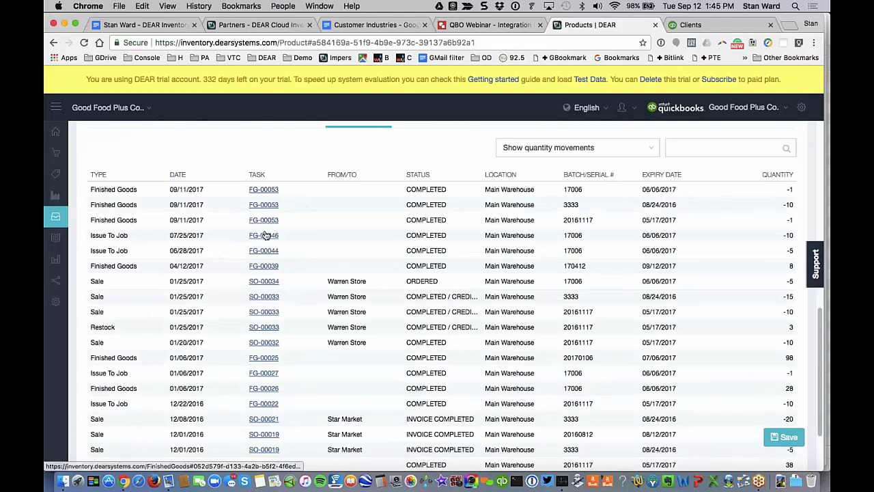
# Step: Open the finished goods task FG-00053 in its own browser tab, review its assembly order and return to the product
pyautogui.keyDown('super'); pyautogui.click(270, 195); pyautogui.keyUp('super')
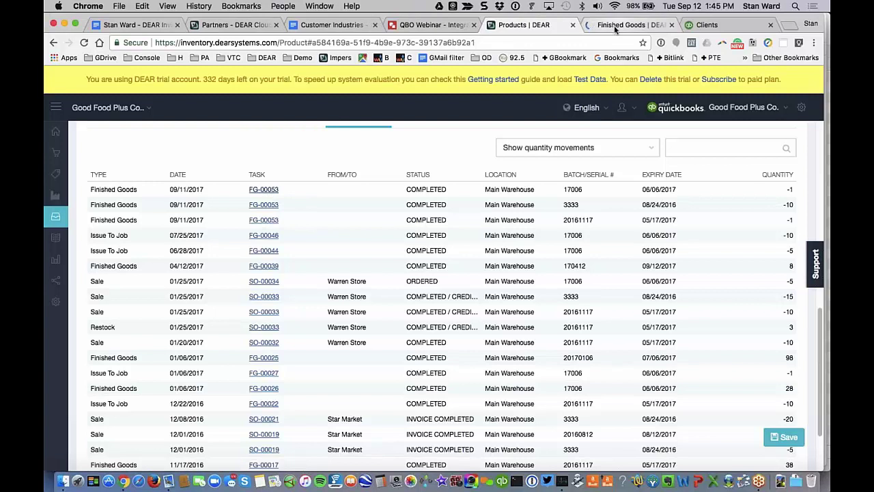
pyautogui.click(615, 25)
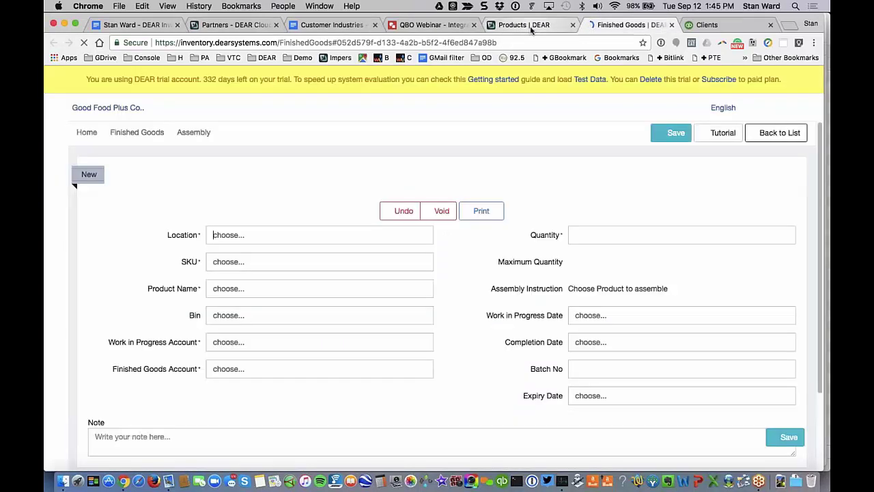
pyautogui.scroll(-5, 460, 316)
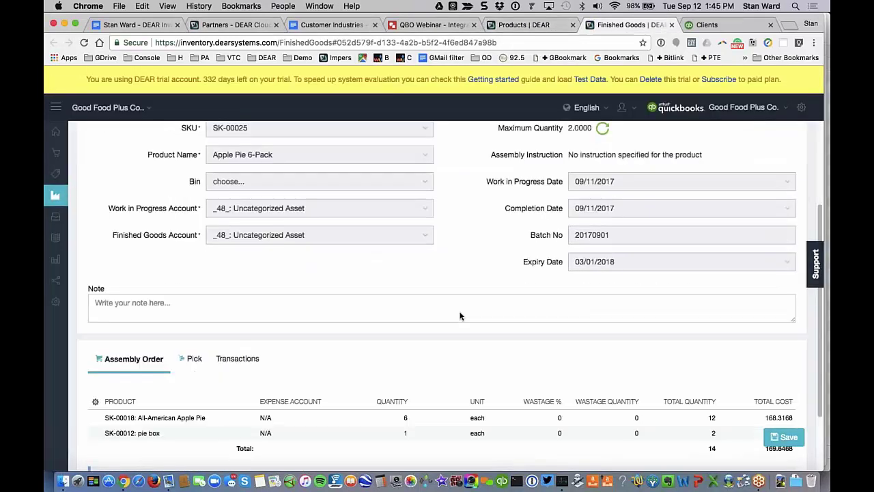
pyautogui.scroll(5, 460, 316)
pyautogui.click(532, 26)
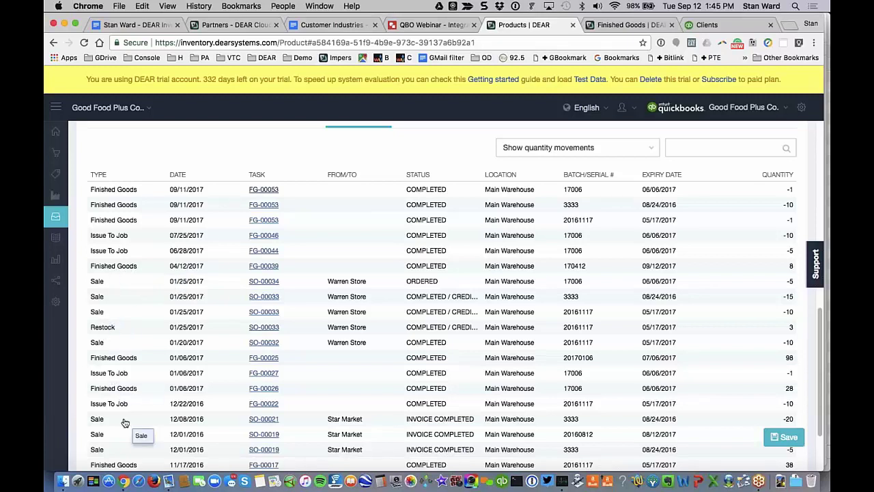
# Step: Examine the older stock movements through to the end of the product's movement list
pyautogui.scroll(-1, 125, 423)
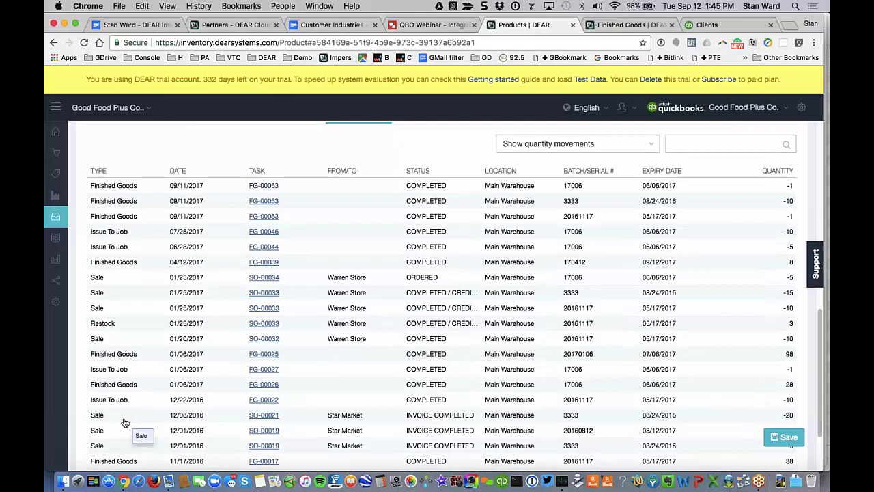
pyautogui.scroll(-5, 125, 423)
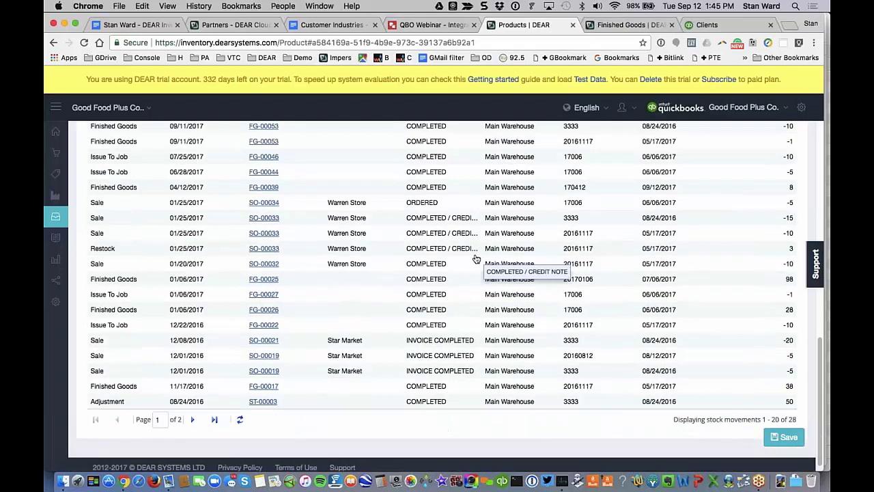
pyautogui.scroll(10, 476, 259)
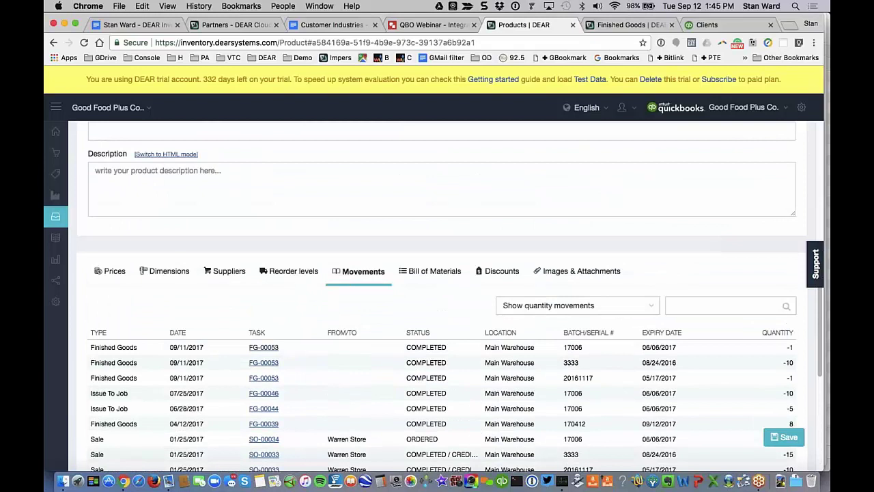
# Step: Review the product's bill of materials, customer discounts, and images and attachments
pyautogui.click(431, 271)
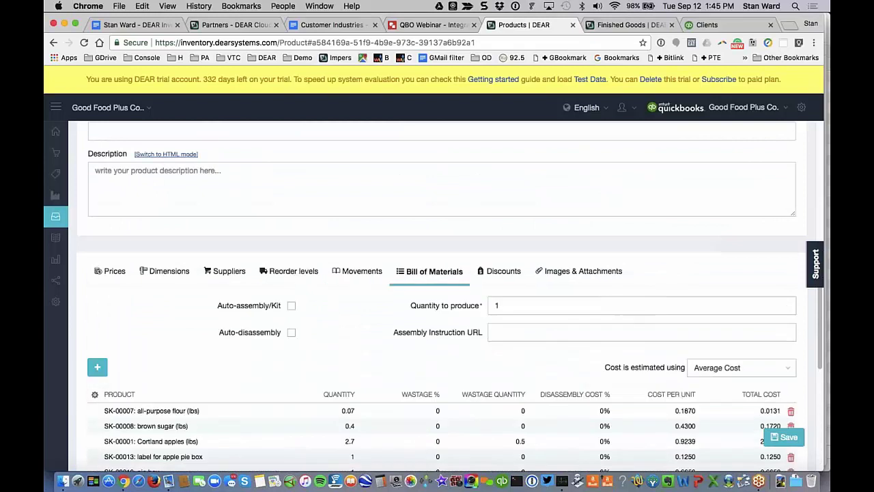
pyautogui.click(501, 271)
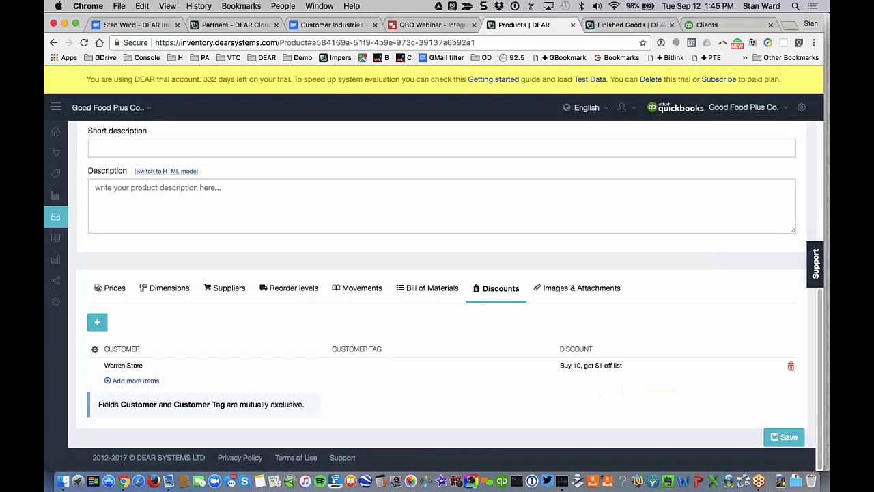
pyautogui.click(581, 288)
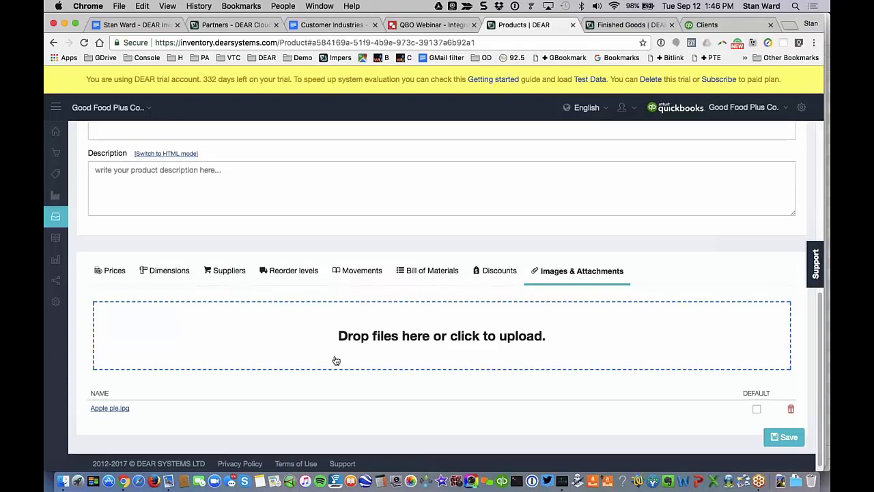
pyautogui.scroll(5, 318, 243)
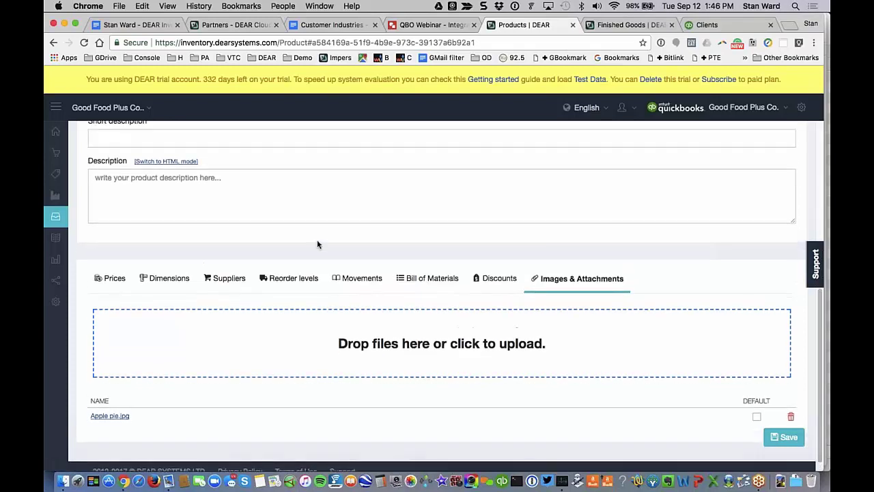
pyautogui.scroll(2, 318, 244)
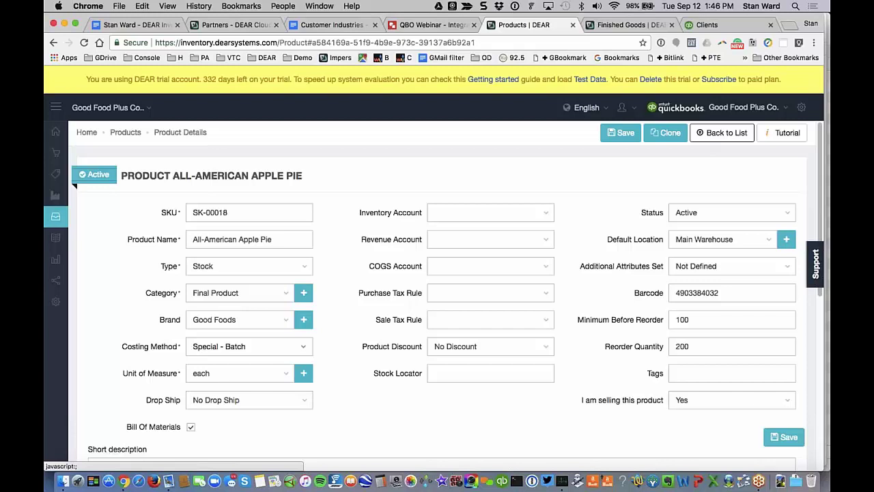
# Step: Open the Product Management video tutorial from the product page and pause its playback
pyautogui.click(775, 135)
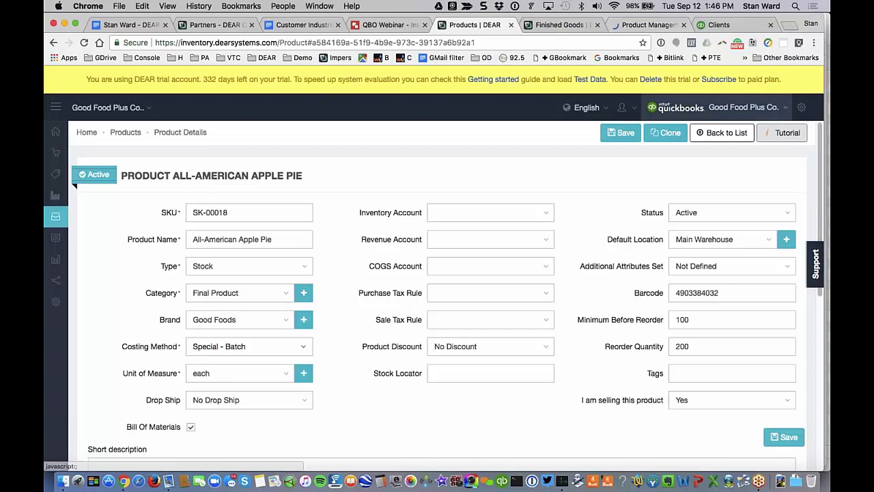
pyautogui.click(634, 25)
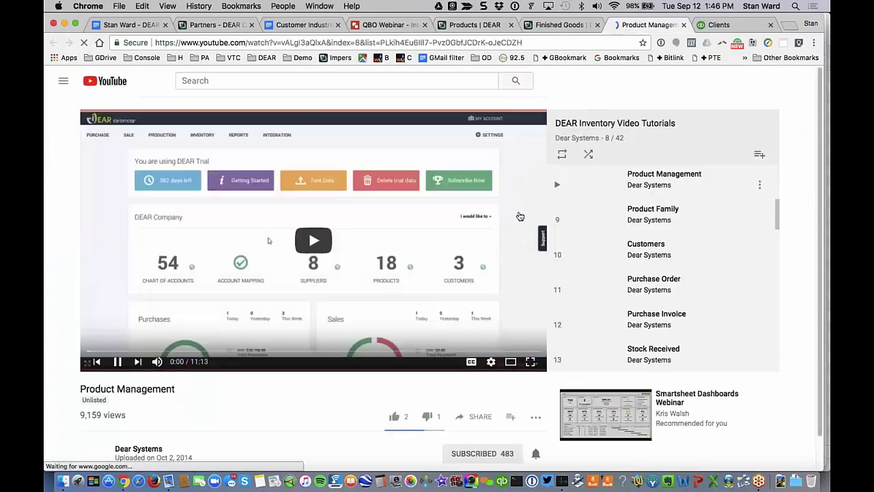
pyautogui.click(118, 363)
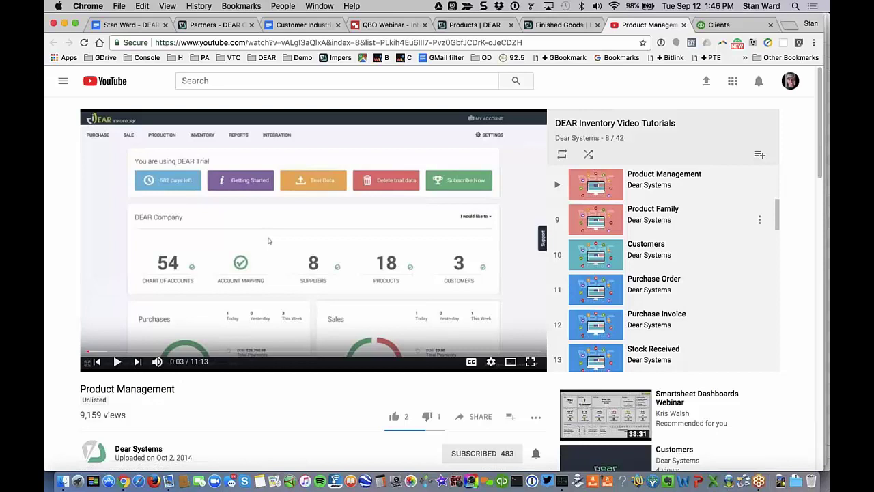
# Step: Print the product label for finished goods task FG-00053, saving it as ProductLabel.pdf in the Temp folder
pyautogui.click(570, 26)
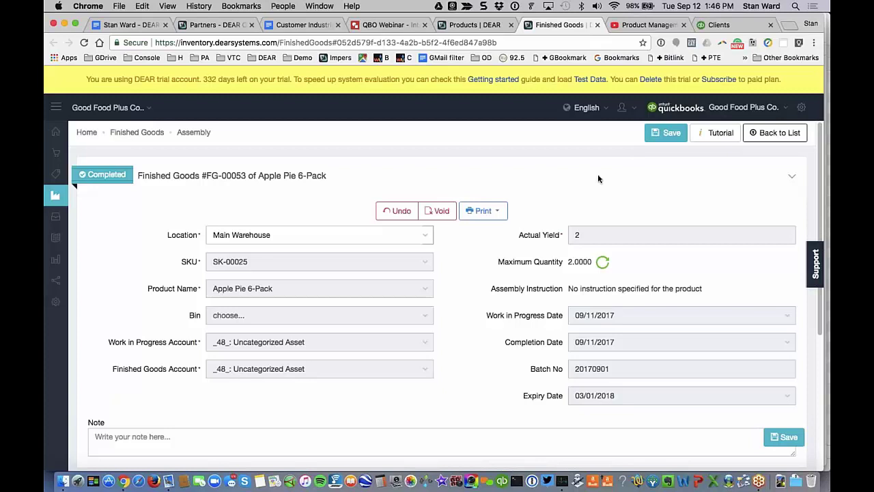
pyautogui.click(492, 213)
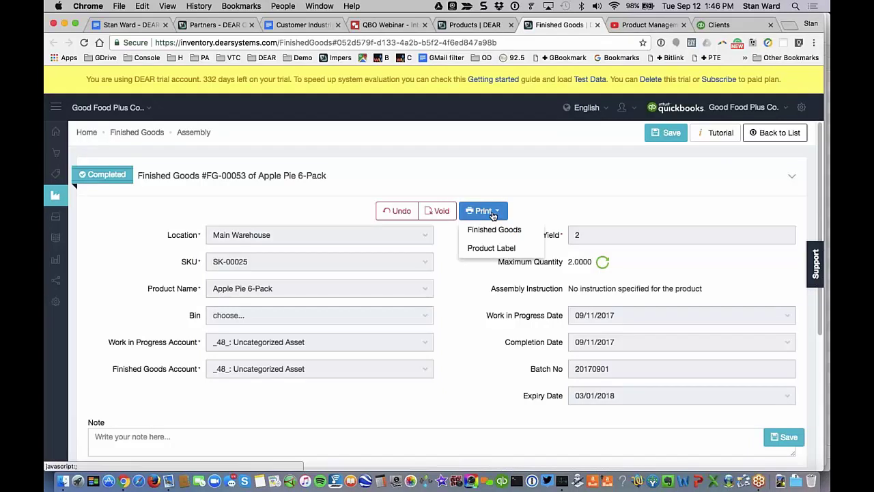
pyautogui.click(492, 213)
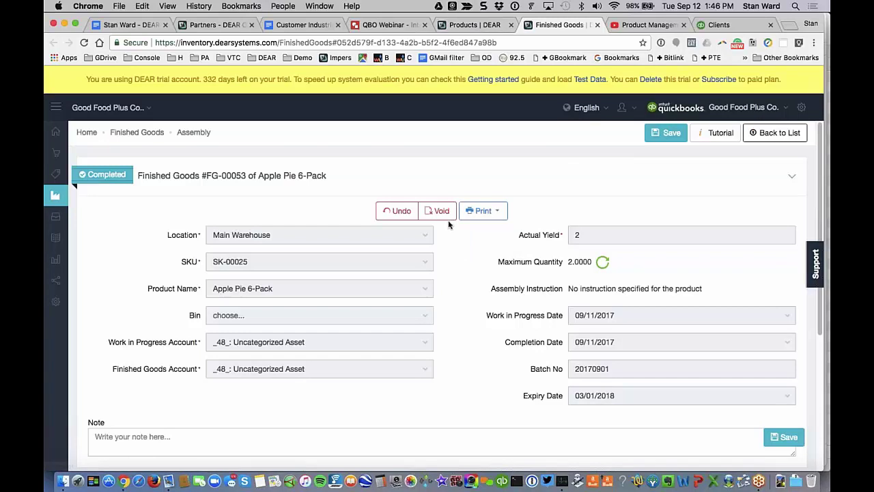
pyautogui.click(499, 213)
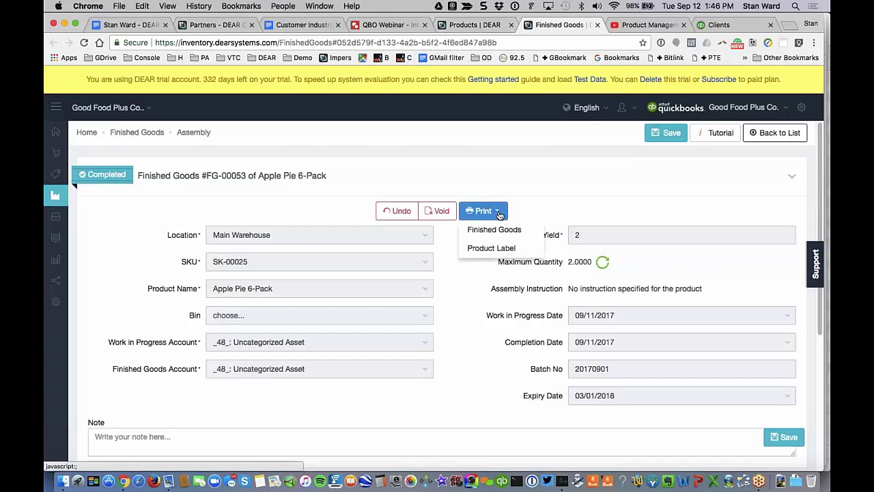
pyautogui.click(490, 249)
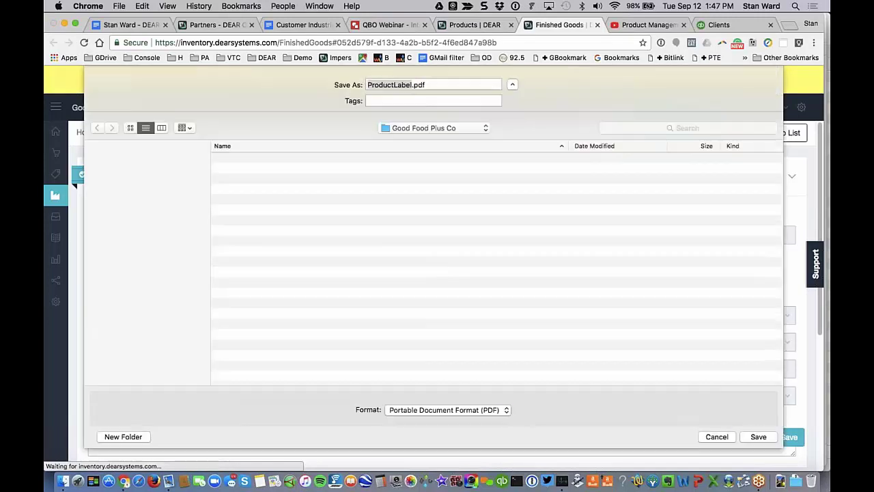
pyautogui.click(116, 288)
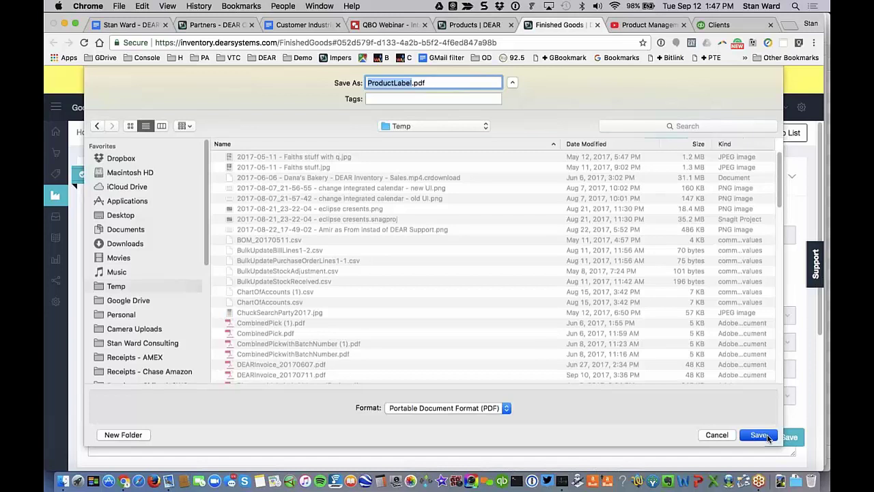
pyautogui.click(759, 437)
# Step: Open ProductLabel.pdf, enlarge it and examine the batch number and expiry date on the label
pyautogui.click(86, 457)
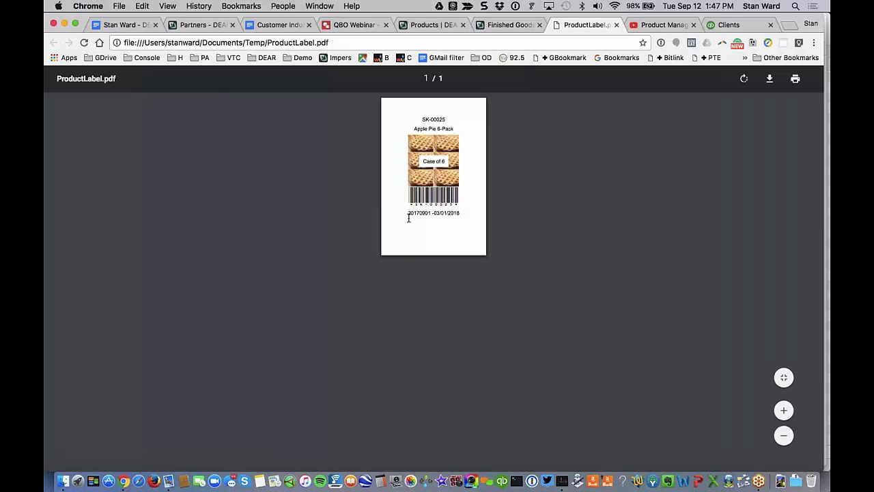
pyautogui.moveTo(409, 216); pyautogui.dragTo(464, 213)
pyautogui.press('super+equal')
pyautogui.press('super+equal')
pyautogui.press('super+equal')
pyautogui.press('super+equal')
pyautogui.press('super+equal')
pyautogui.press('super+equal')
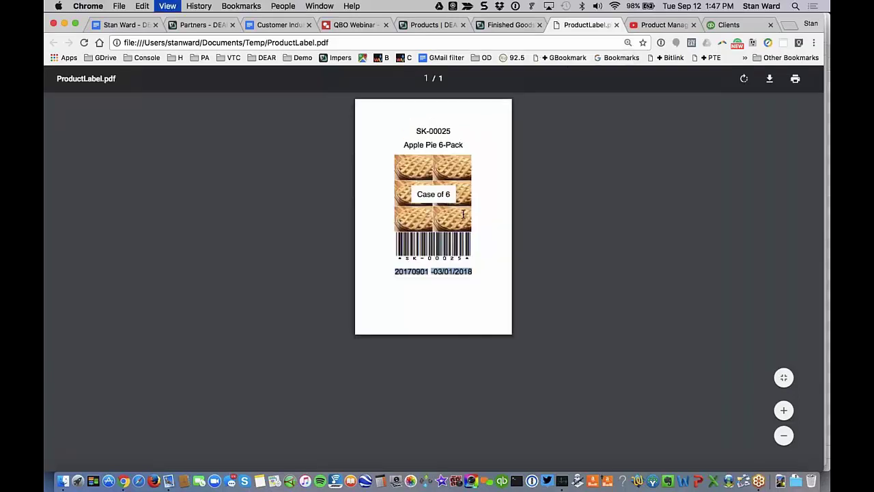
pyautogui.click(605, 307)
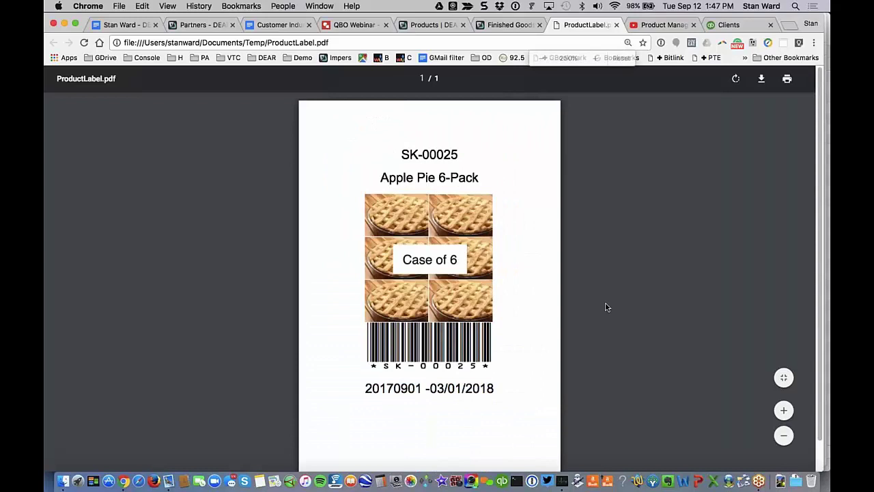
pyautogui.doubleClick(384, 391)
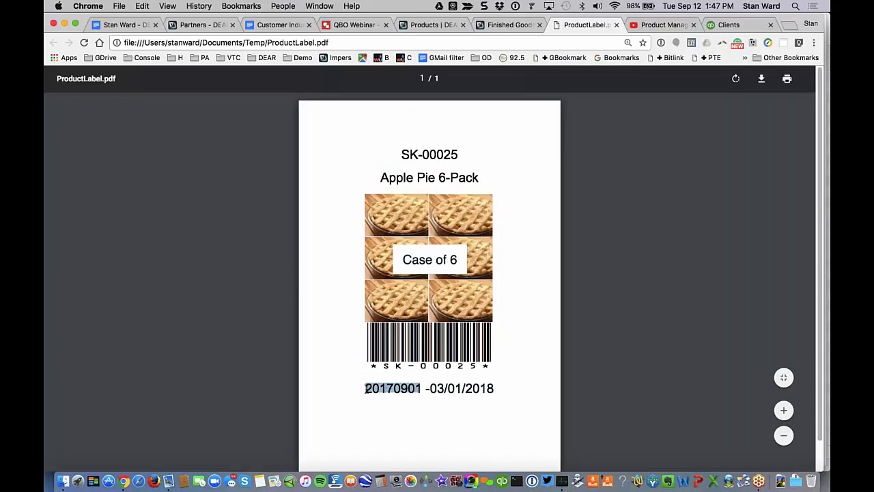
pyautogui.doubleClick(399, 392)
pyautogui.moveTo(431, 391); pyautogui.dragTo(515, 387)
pyautogui.click(515, 386)
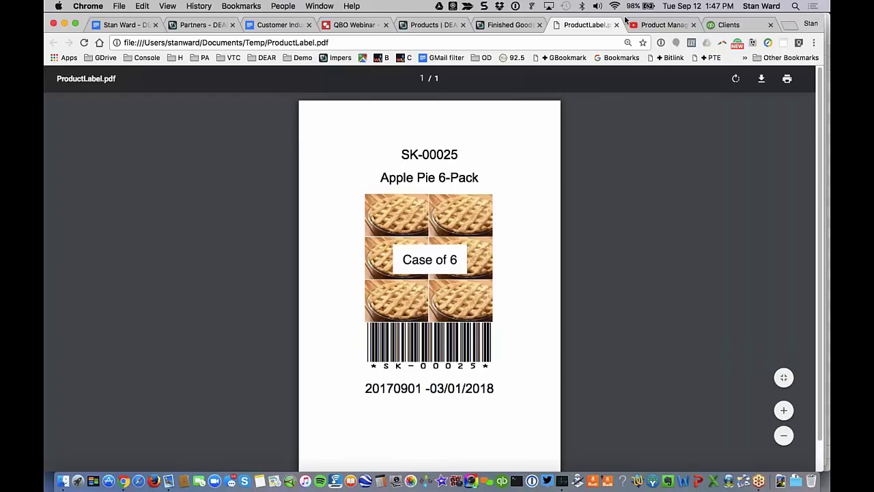
# Step: Return to finished goods task FG-00053 and review its assembly details and component list
pyautogui.click(510, 26)
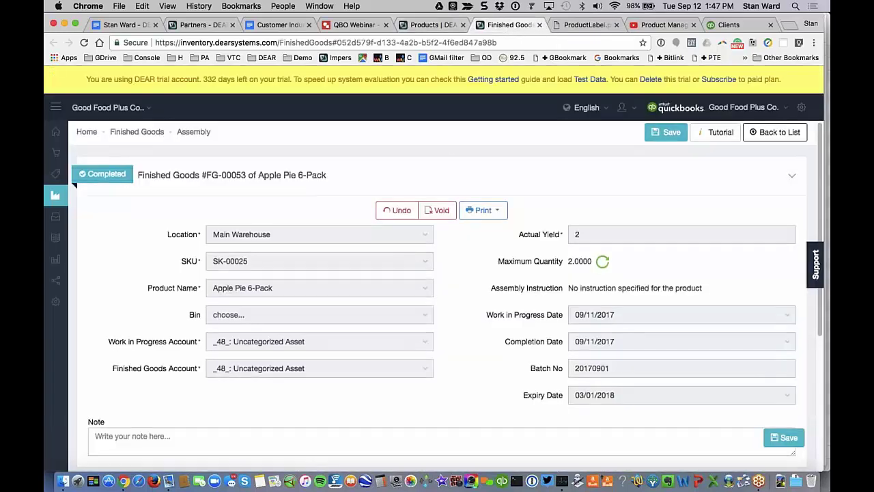
pyautogui.scroll(-5, 437, 307)
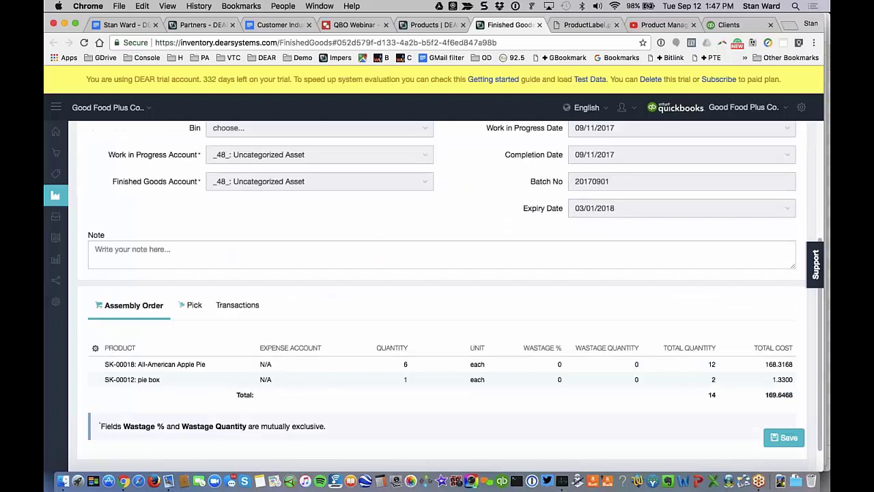
pyautogui.scroll(5, 437, 307)
# Step: Leave the All-American Apple Pie product page and return to the product list
pyautogui.click(437, 27)
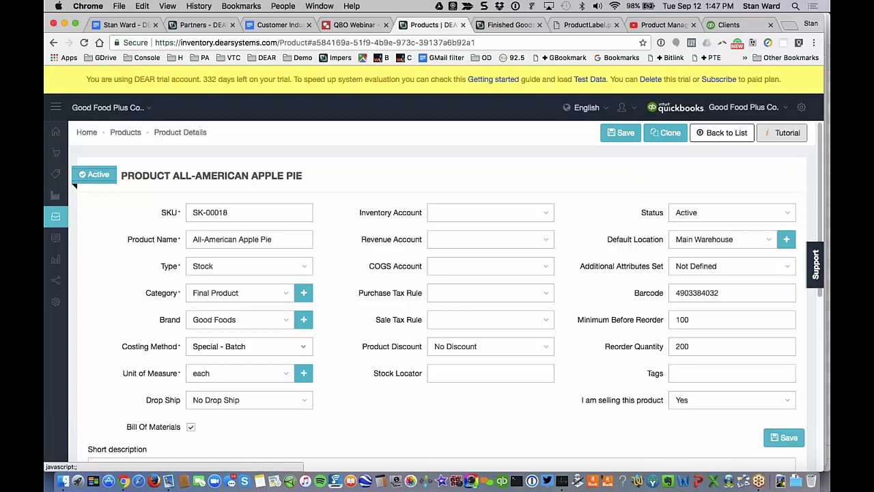
pyautogui.click(720, 141)
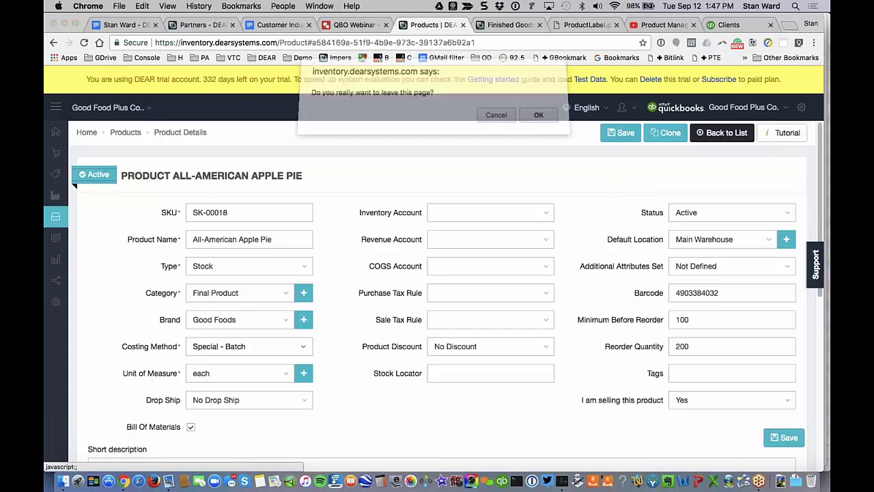
pyautogui.click(539, 119)
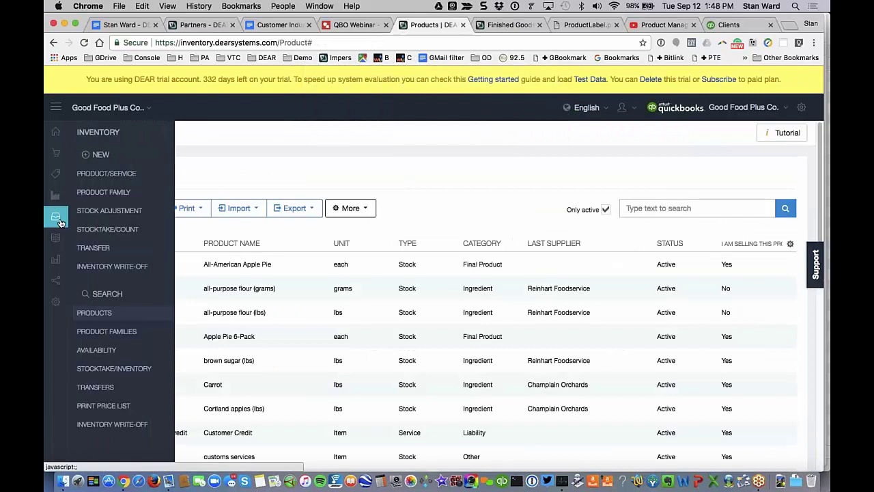
# Step: Start a new finished goods assembly at the Main Warehouse location for SKU SK-00018, All-American Apple Pie
pyautogui.moveTo(60, 172)
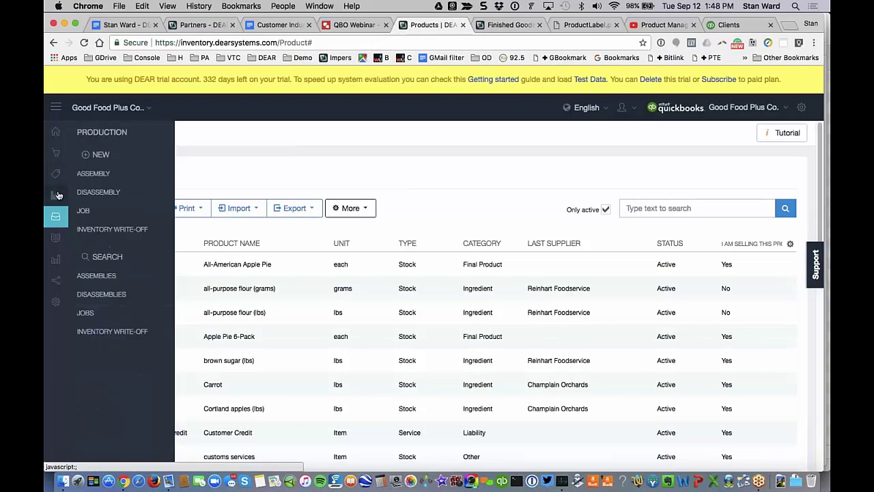
pyautogui.click(114, 174)
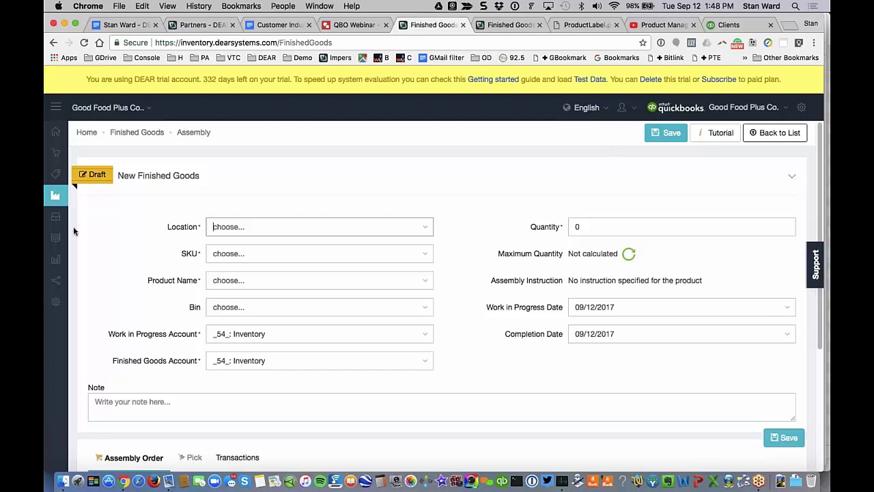
pyautogui.moveTo(58, 201)
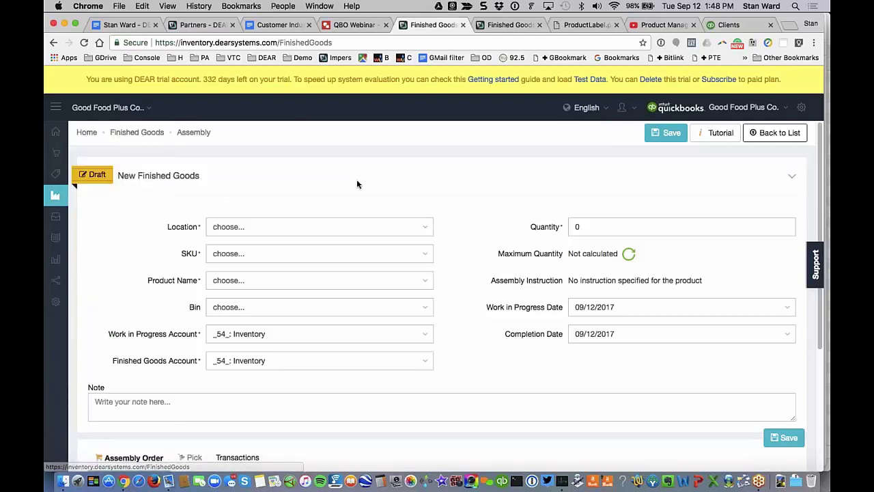
pyautogui.click(425, 231)
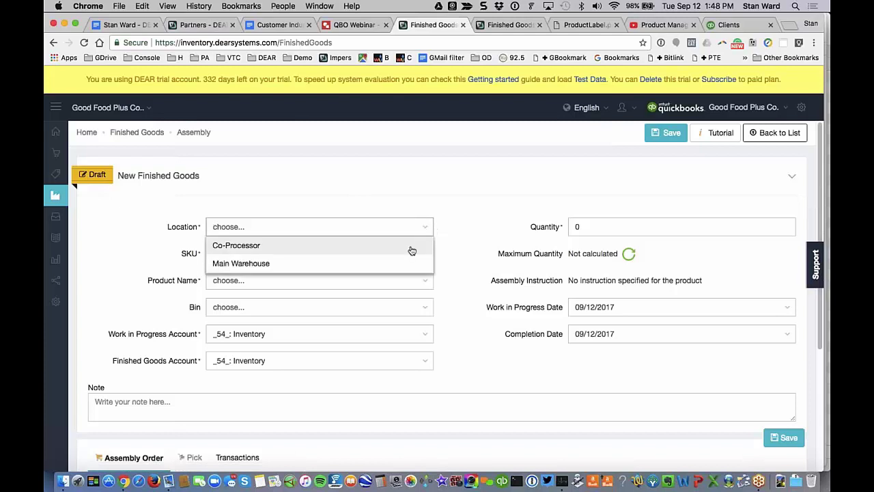
pyautogui.click(403, 267)
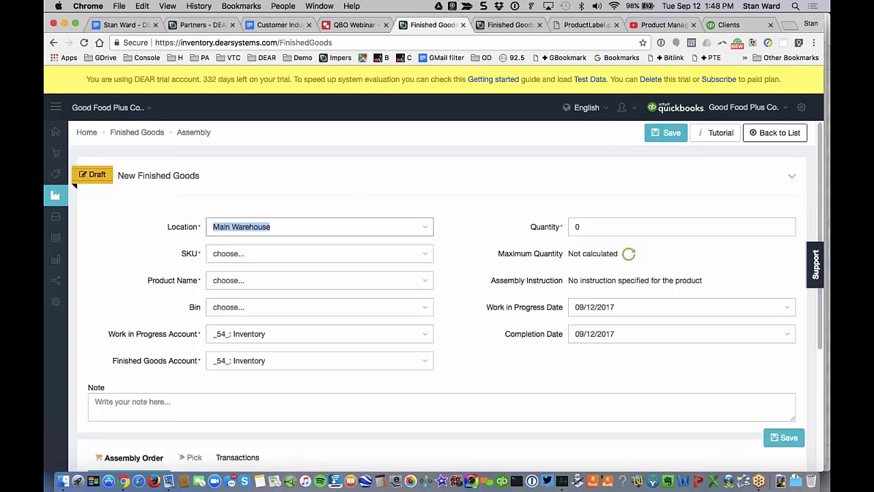
pyautogui.click(320, 260)
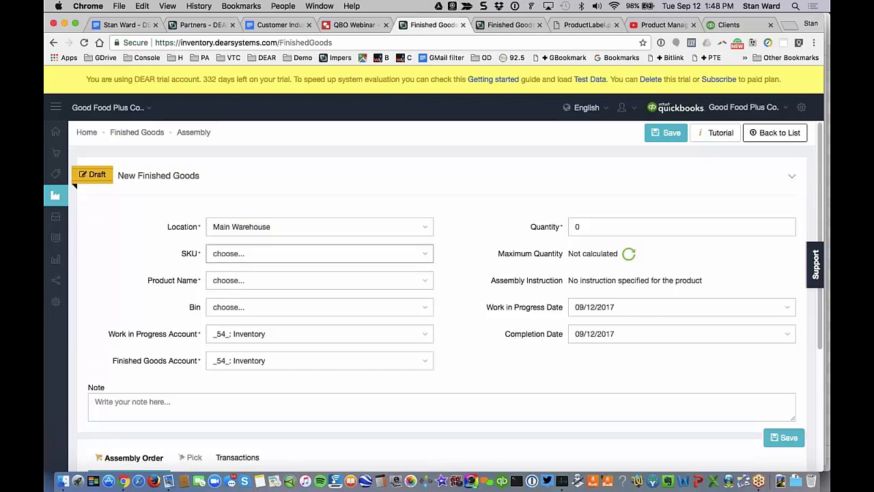
pyautogui.write('appl')
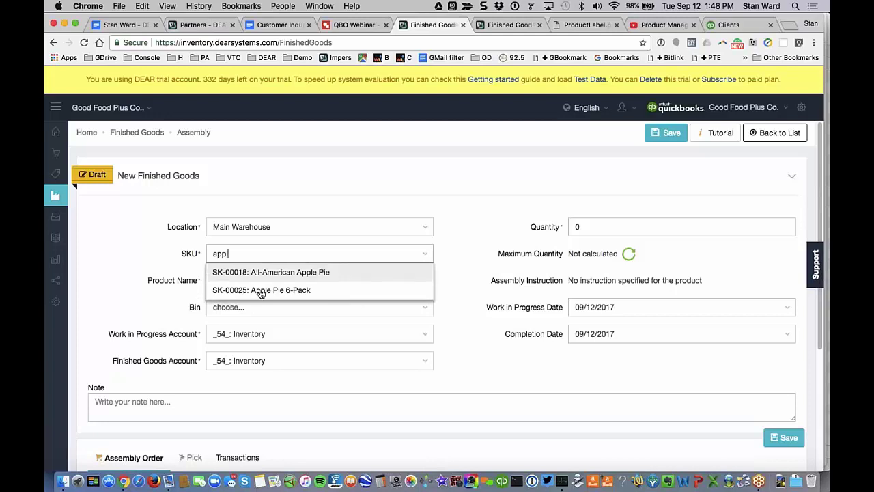
pyautogui.click(281, 271)
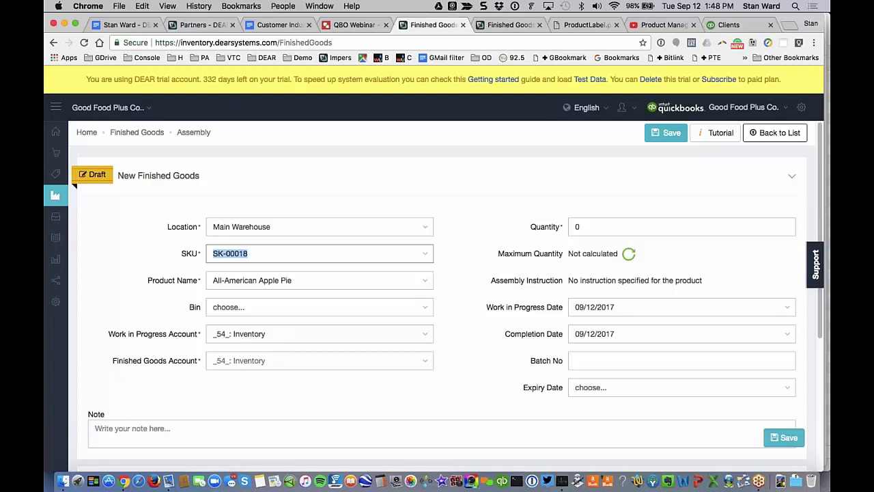
# Step: Enter a quantity of 10 for the apple pie assembly, and replace it with 100
pyautogui.scroll(-2, 192, 297)
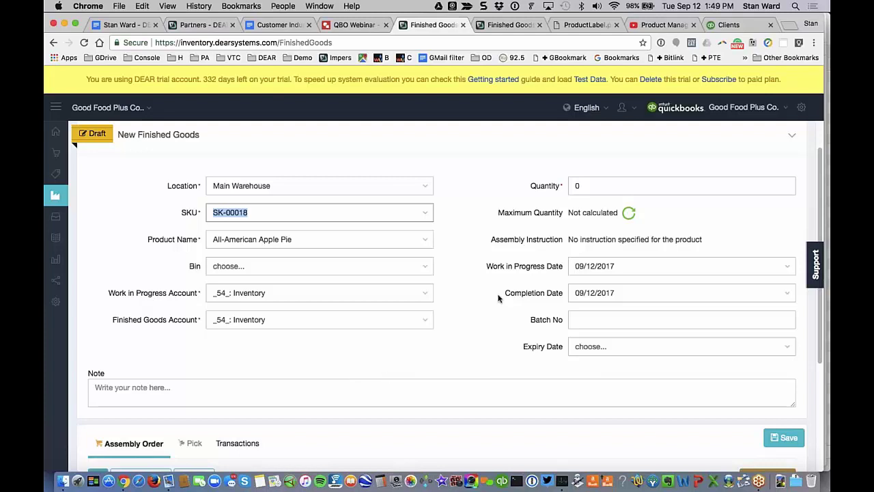
pyautogui.click(584, 181)
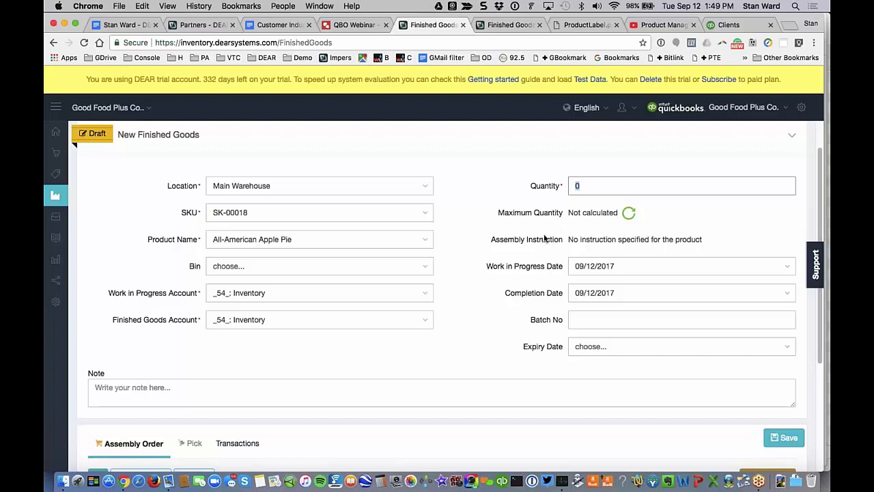
pyautogui.write('10')
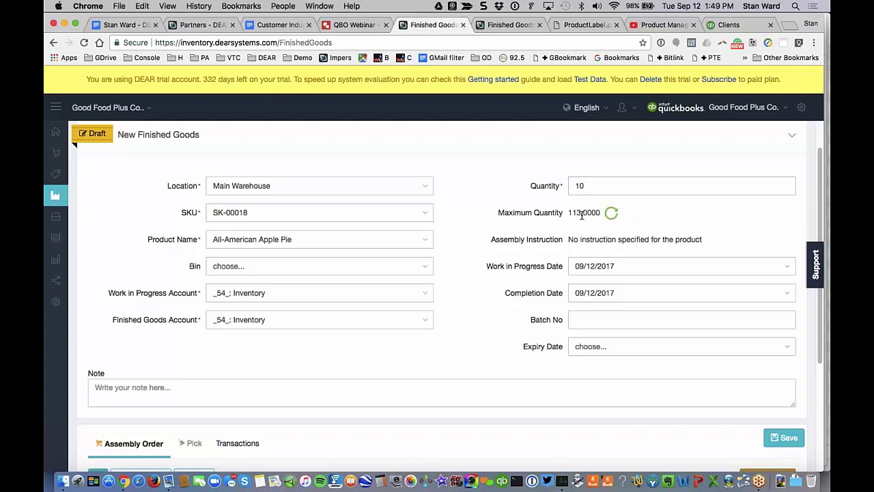
pyautogui.doubleClick(589, 186)
pyautogui.write('100')
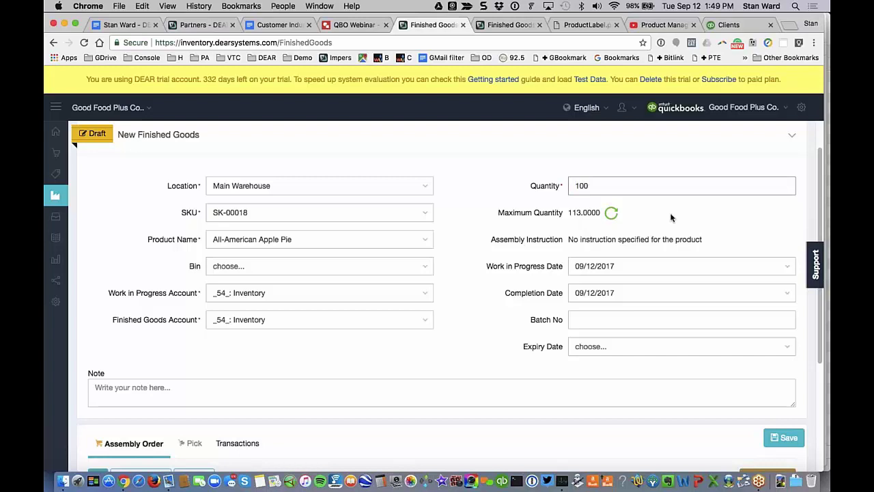
pyautogui.click(674, 218)
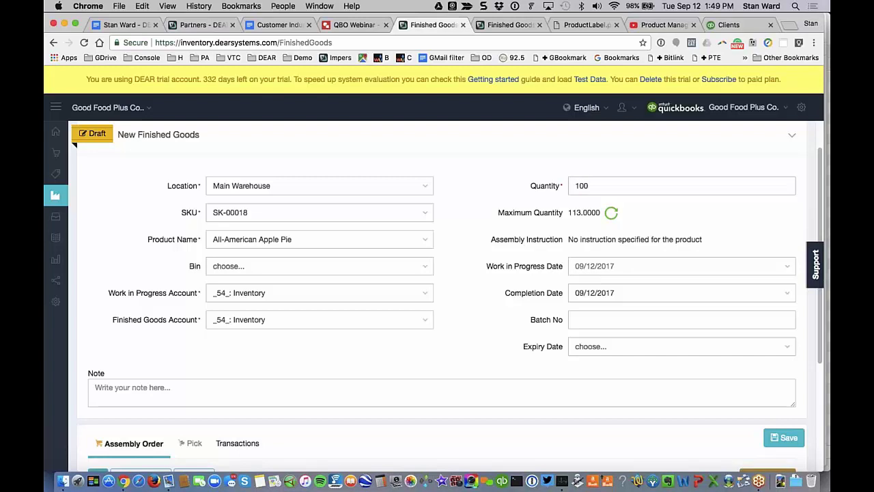
# Step: Set the assembly's batch number to 2017-09-12 and its expiry date to 03/12/2018
pyautogui.click(613, 319)
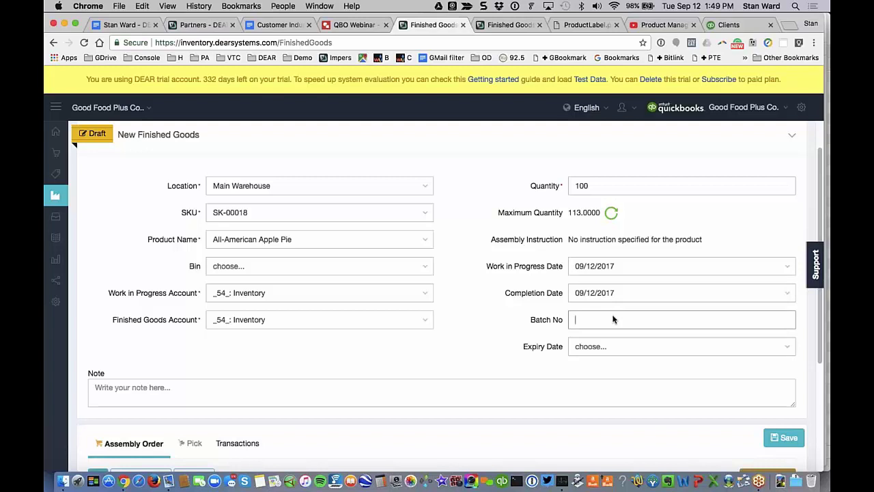
pyautogui.write('2017-09-12')
pyautogui.press('Tab')
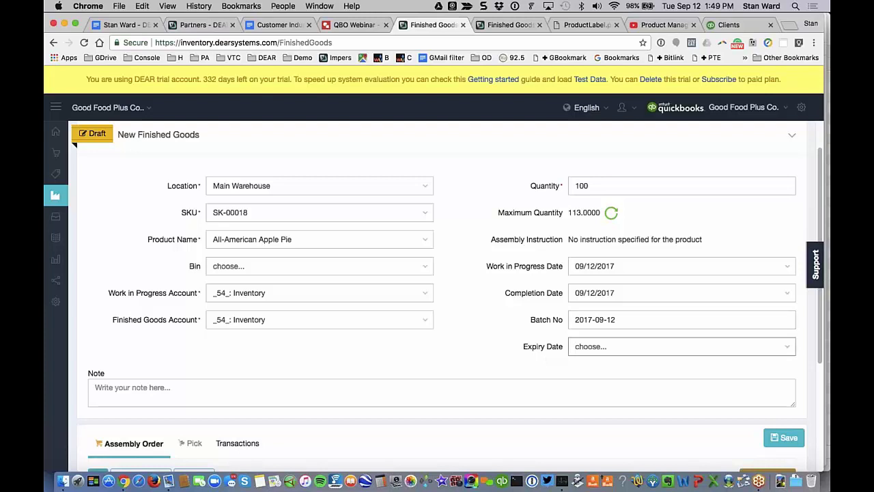
pyautogui.click(793, 350)
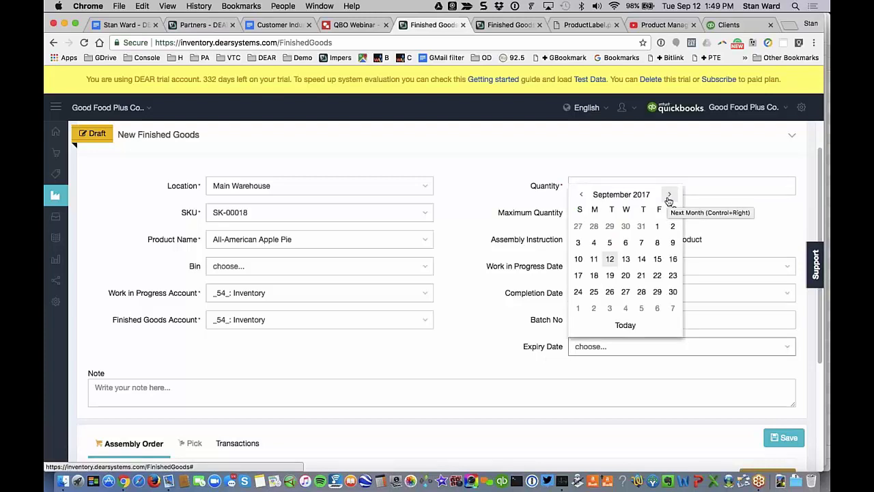
pyautogui.click(670, 196)
pyautogui.click(669, 196)
pyautogui.click(669, 196)
pyautogui.click(669, 196)
pyautogui.click(669, 196)
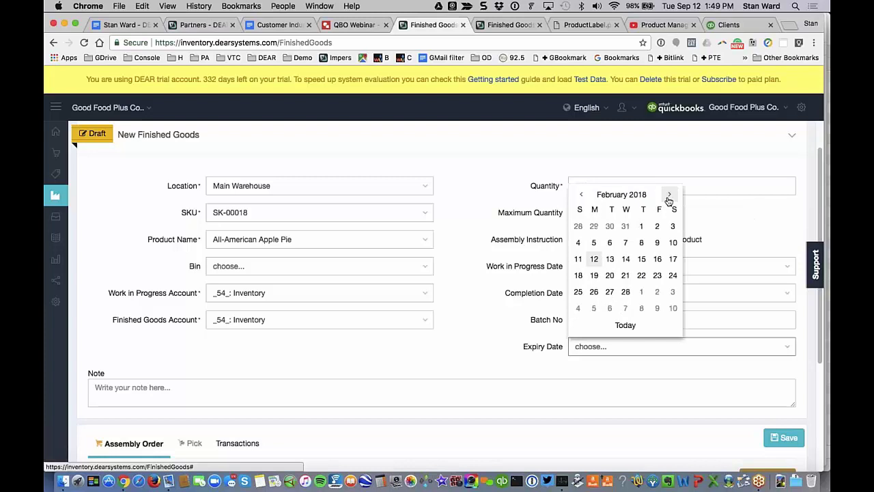
pyautogui.click(670, 196)
pyautogui.click(595, 259)
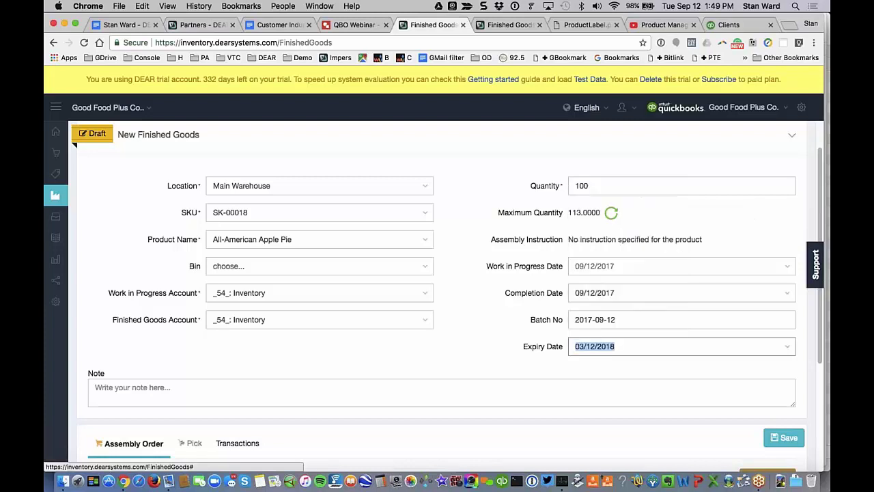
# Step: Load the bill of materials into the apple pie assembly order
pyautogui.scroll(-1, 442, 293)
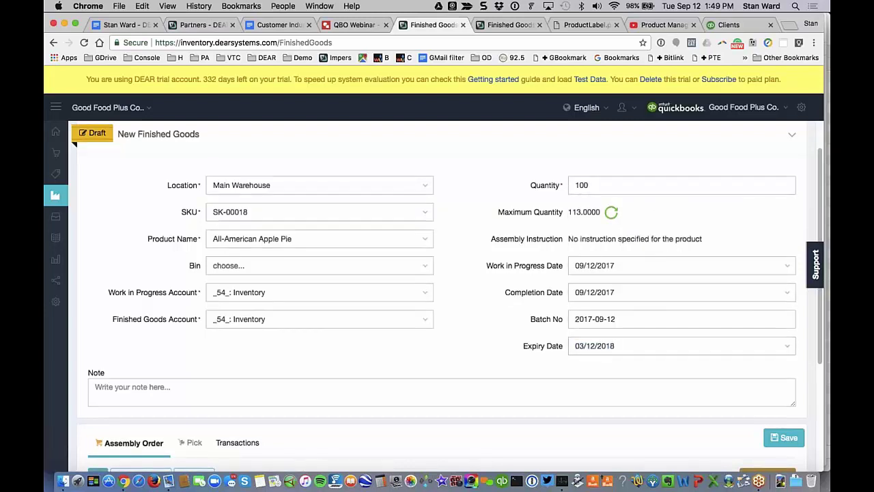
pyautogui.scroll(-5, 441, 294)
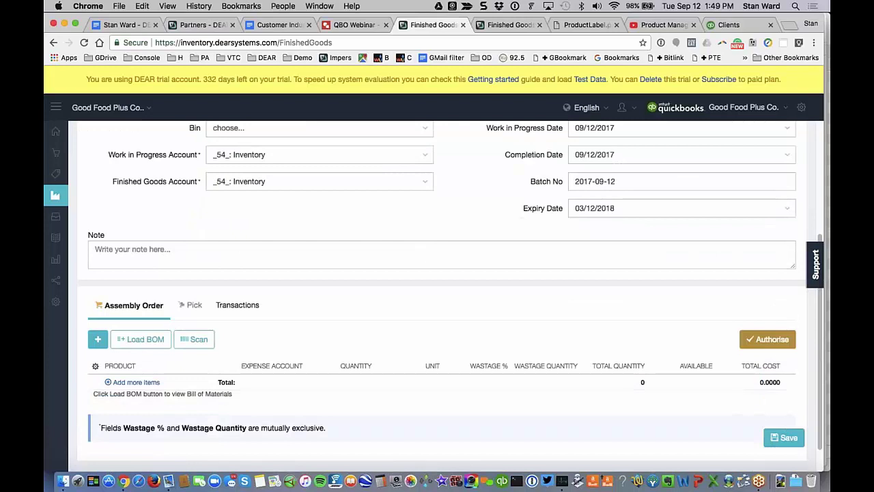
pyautogui.scroll(-1, 304, 305)
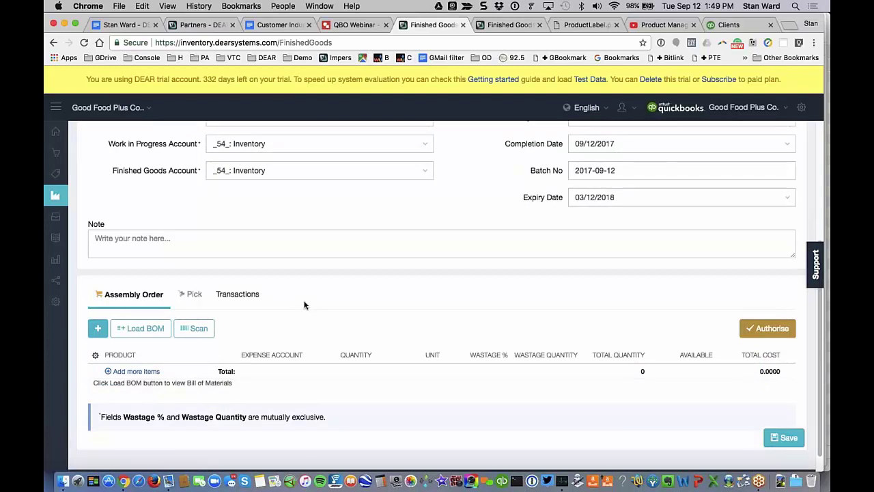
pyautogui.scroll(-1, 305, 305)
pyautogui.click(155, 308)
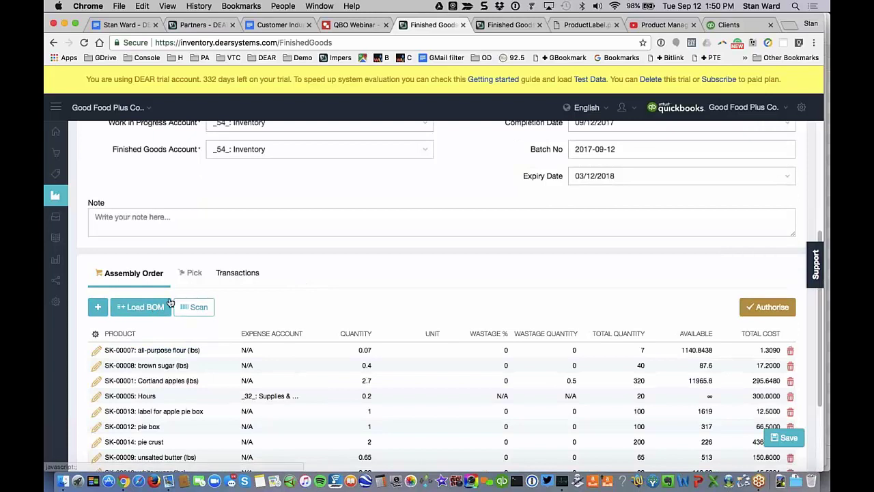
# Step: Examine the assembly order's components, comparing their quantities, wastage, available stock and costs, and check the assembly details above them
pyautogui.scroll(-1, 286, 328)
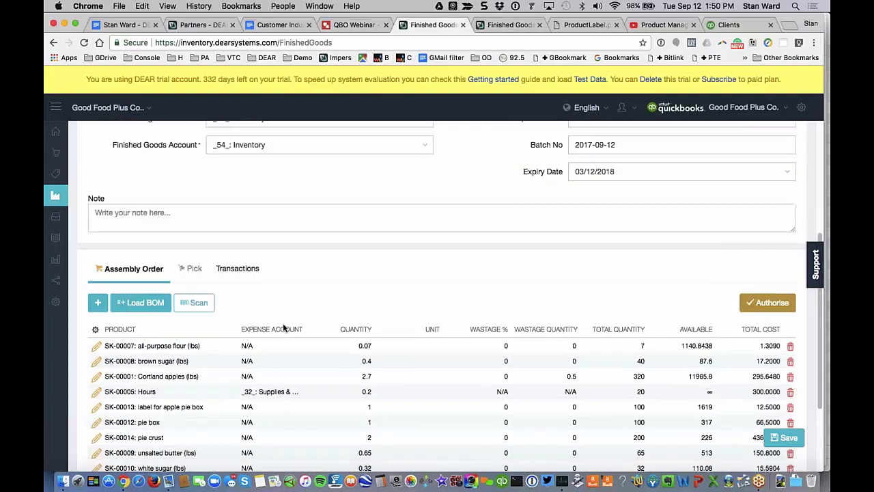
pyautogui.scroll(-3, 284, 329)
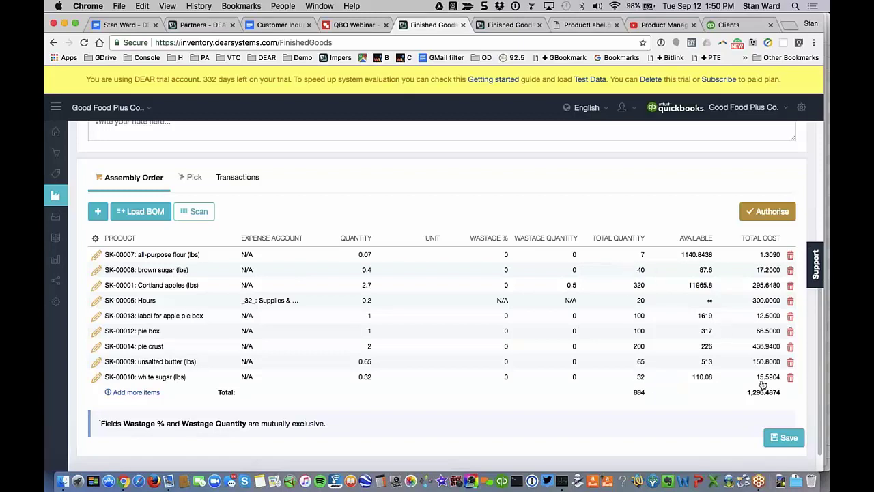
pyautogui.scroll(1, 763, 385)
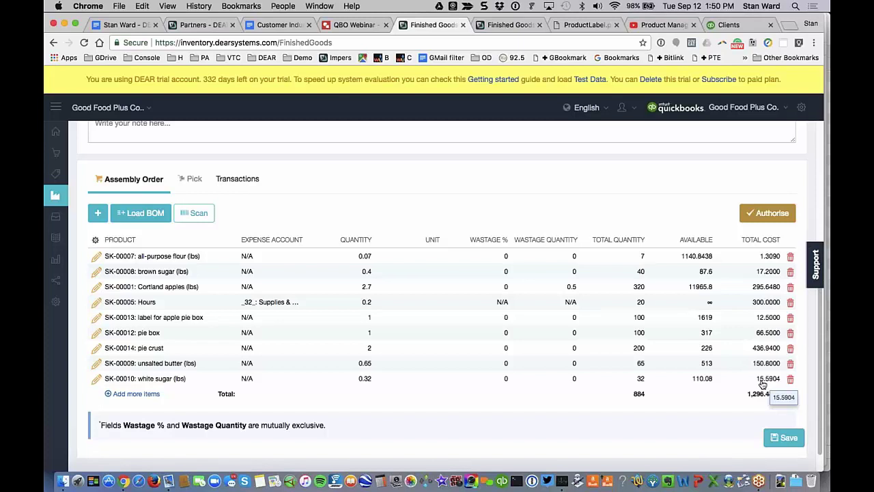
pyautogui.scroll(2, 762, 385)
pyautogui.scroll(-3, 766, 379)
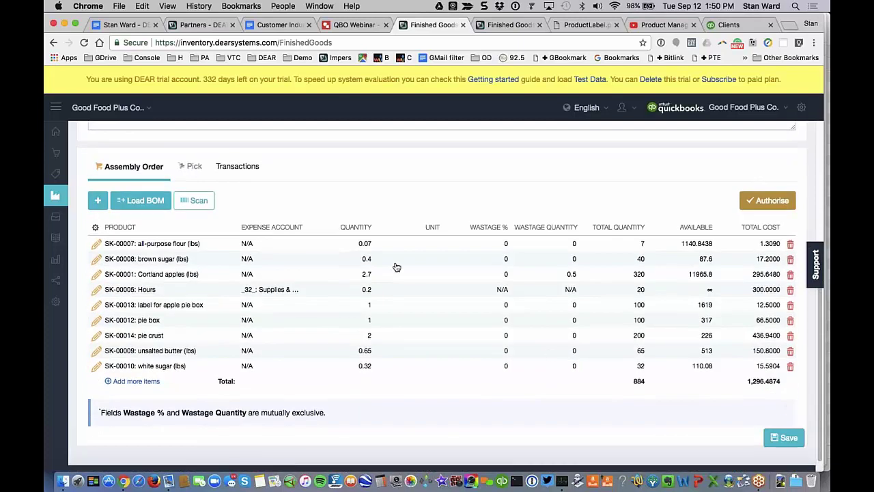
pyautogui.scroll(1, 396, 266)
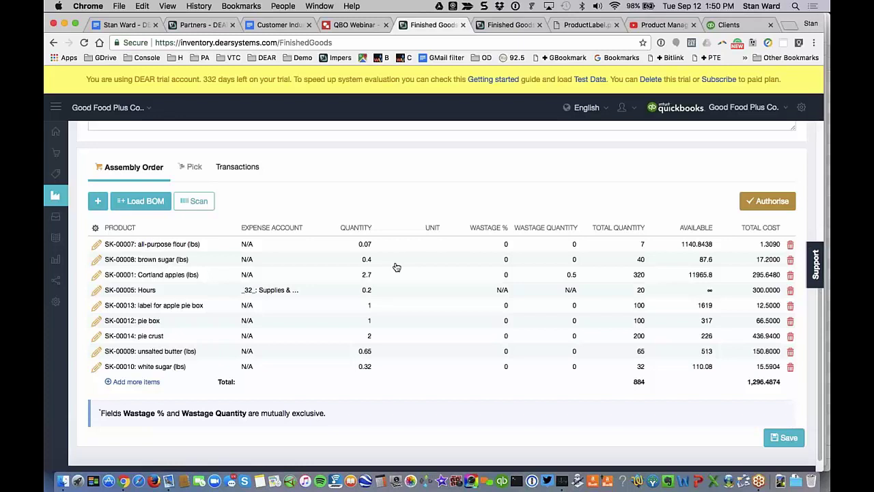
pyautogui.scroll(2, 397, 266)
pyautogui.scroll(-1, 396, 266)
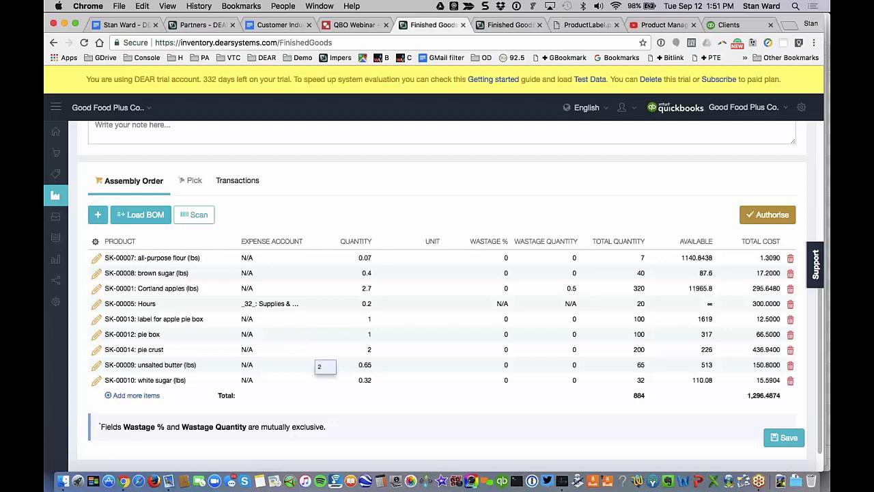
pyautogui.scroll(1, 437, 293)
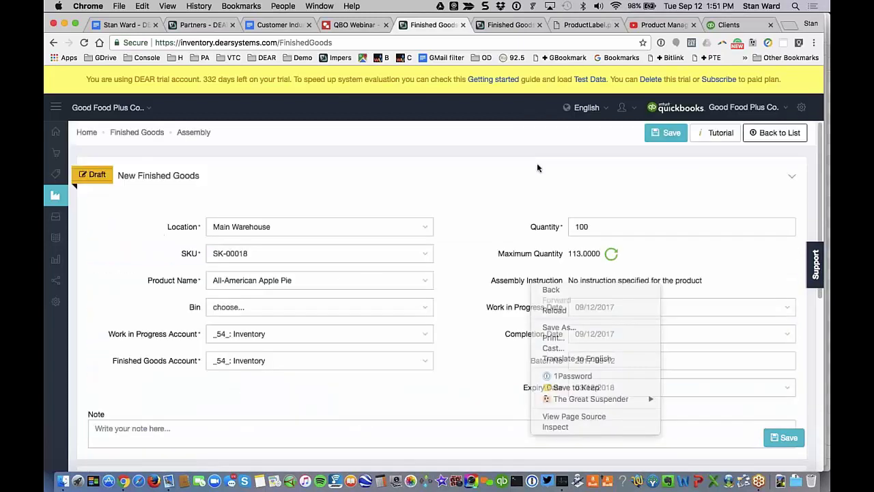
pyautogui.press('Escape')
# Step: Save and authorise the apple pie assembly order, and check its pick list before returning to the order's components
pyautogui.scroll(-5, 539, 167)
pyautogui.scroll(-1, 539, 168)
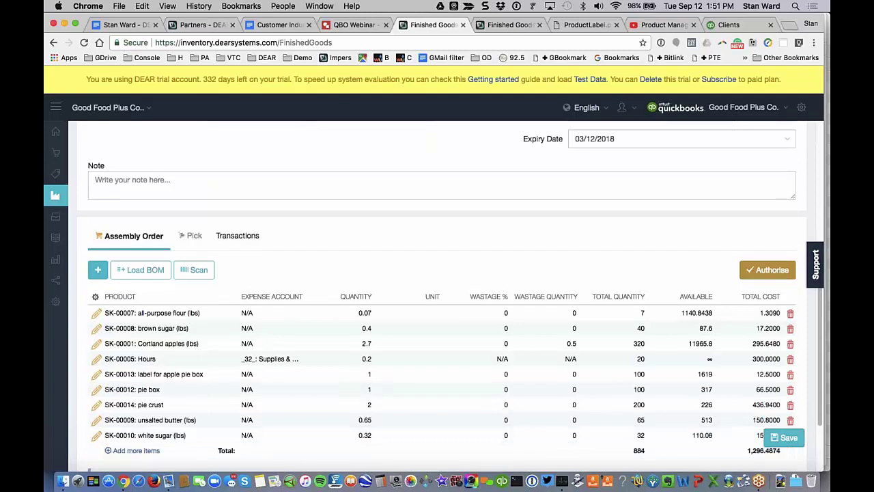
pyautogui.click(768, 270)
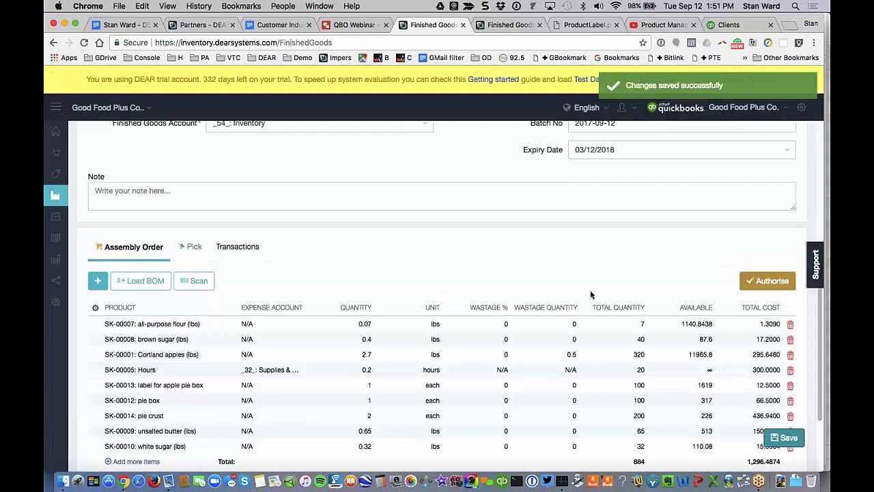
pyautogui.scroll(-10, 683, 273)
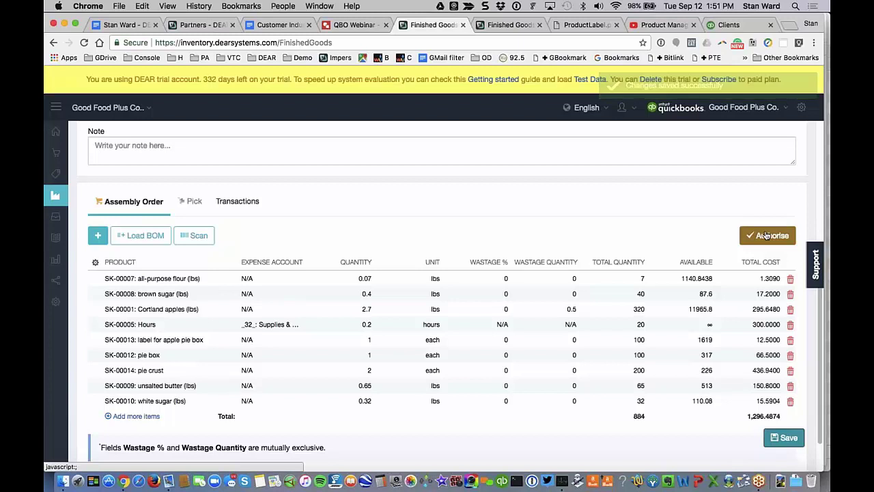
pyautogui.click(767, 235)
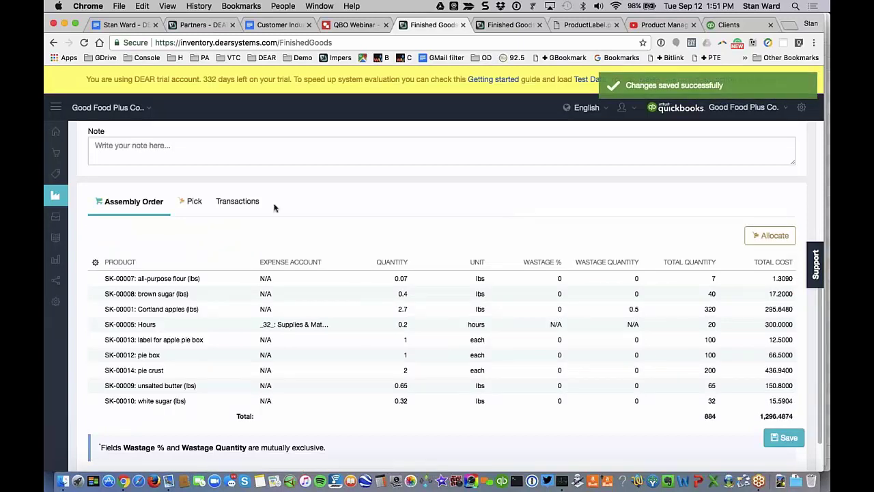
pyautogui.click(195, 208)
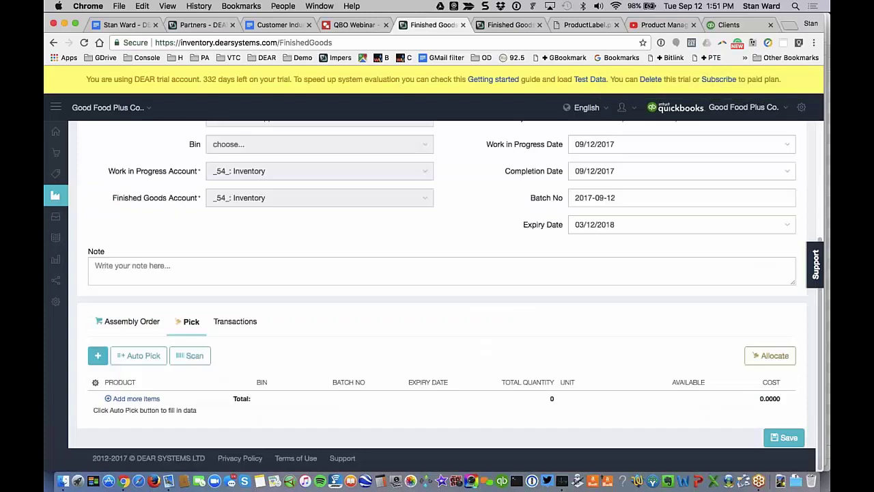
pyautogui.click(128, 322)
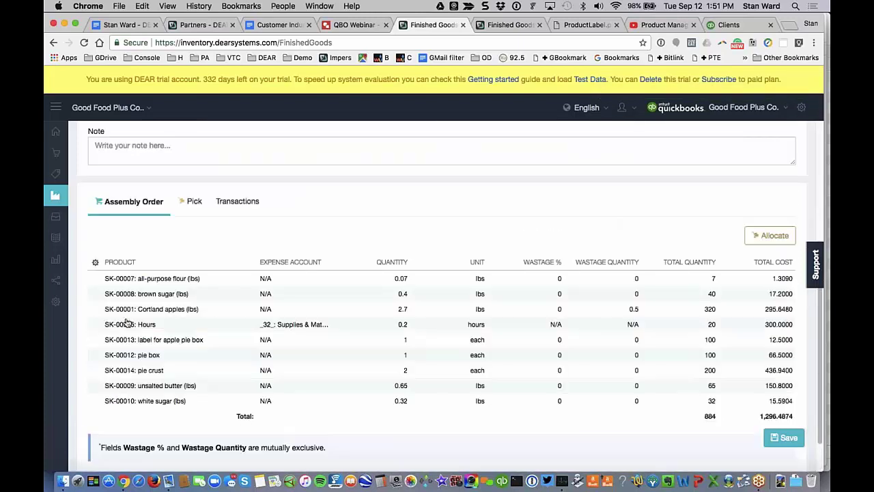
# Step: Fill the apple pie assembly's pick list automatically with component batches from stock
pyautogui.click(194, 201)
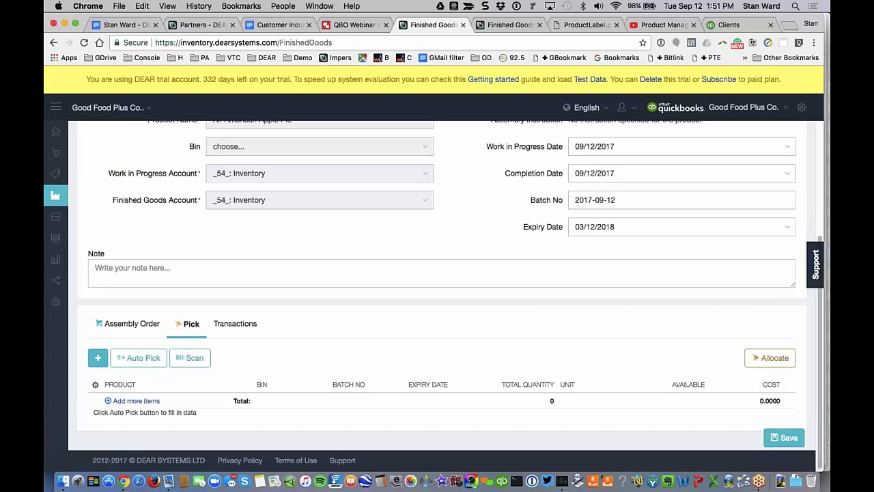
pyautogui.click(139, 362)
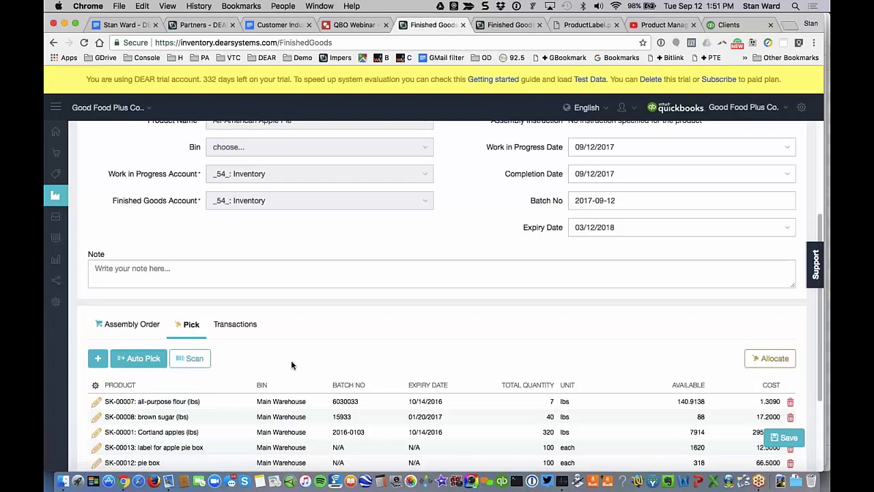
pyautogui.scroll(-5, 291, 360)
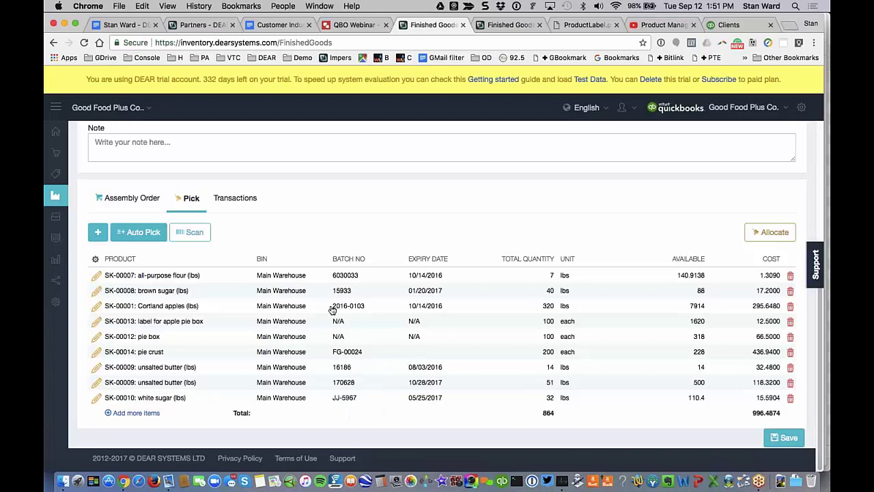
# Step: Check the alternative batches available for the all-purpose flour (lbs) and Cortland apples (lbs) pick lines, keeping the picked batches
pyautogui.click(355, 276)
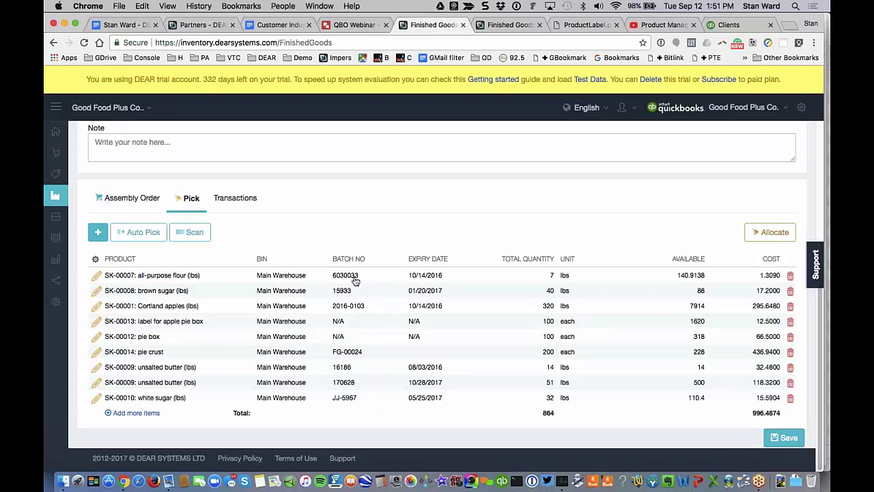
pyautogui.click(396, 279)
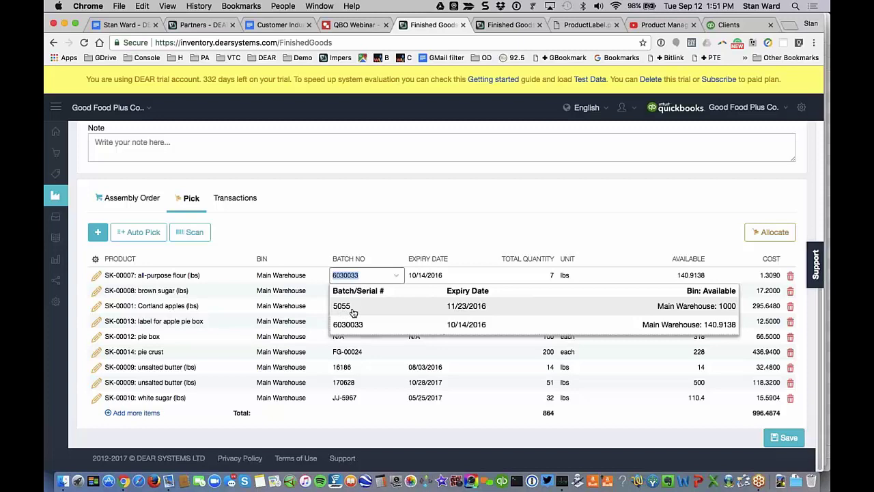
pyautogui.click(395, 213)
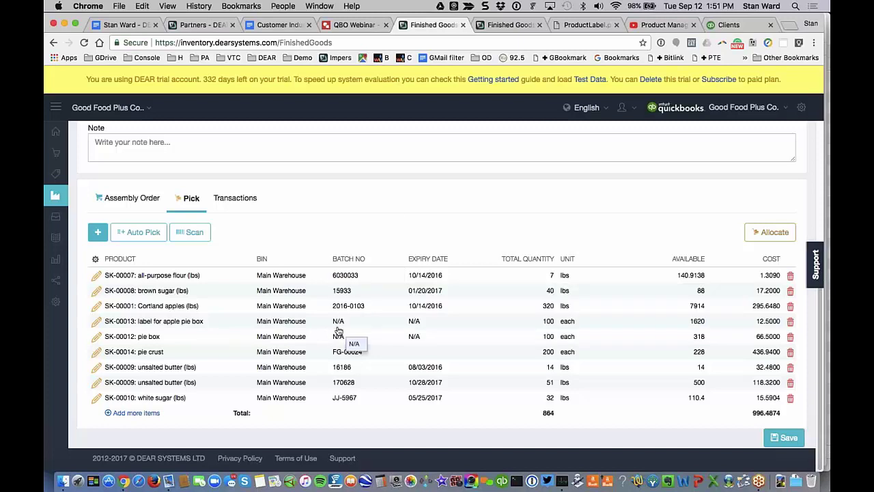
pyautogui.click(393, 308)
pyautogui.click(395, 311)
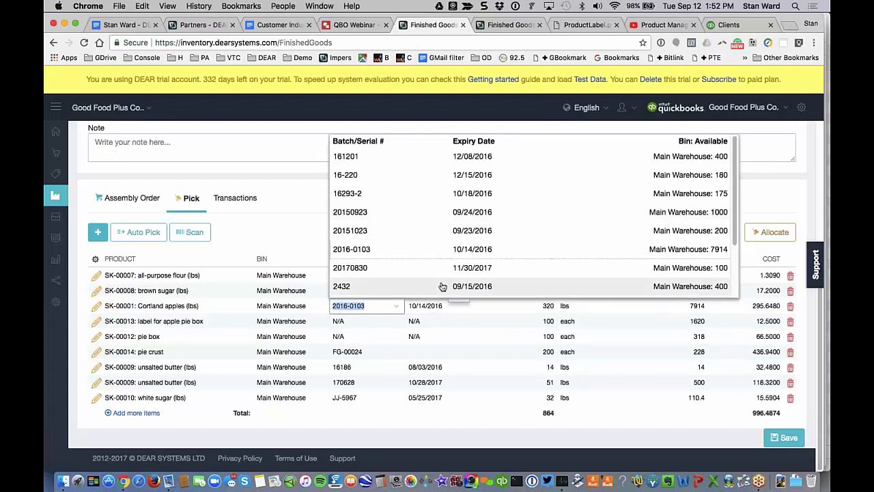
pyautogui.click(306, 201)
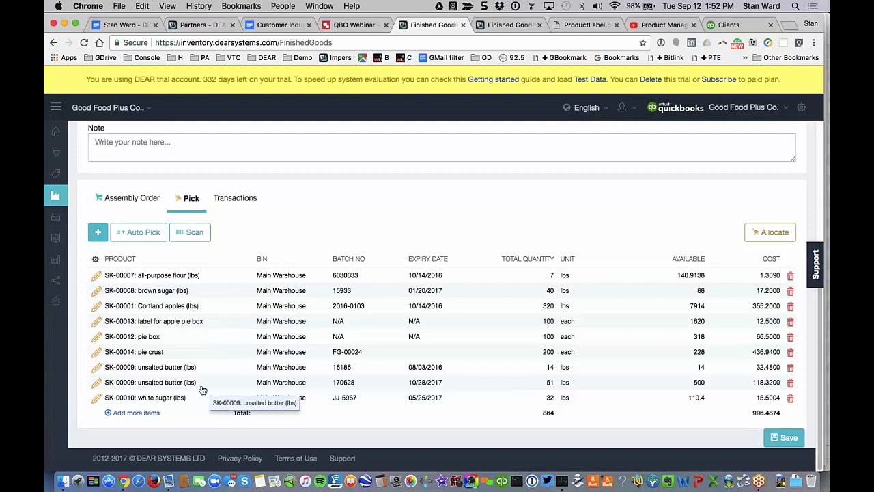
# Step: Save the assembly with its picked component batches
pyautogui.scroll(1, 202, 390)
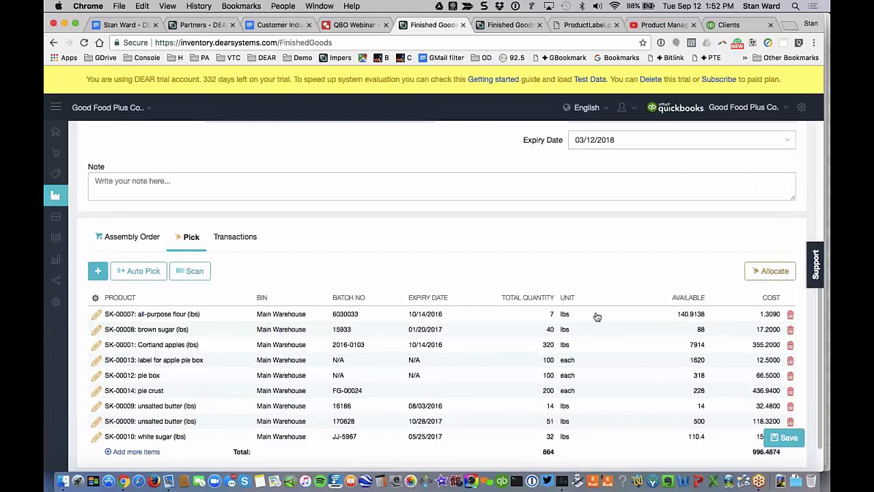
pyautogui.click(786, 273)
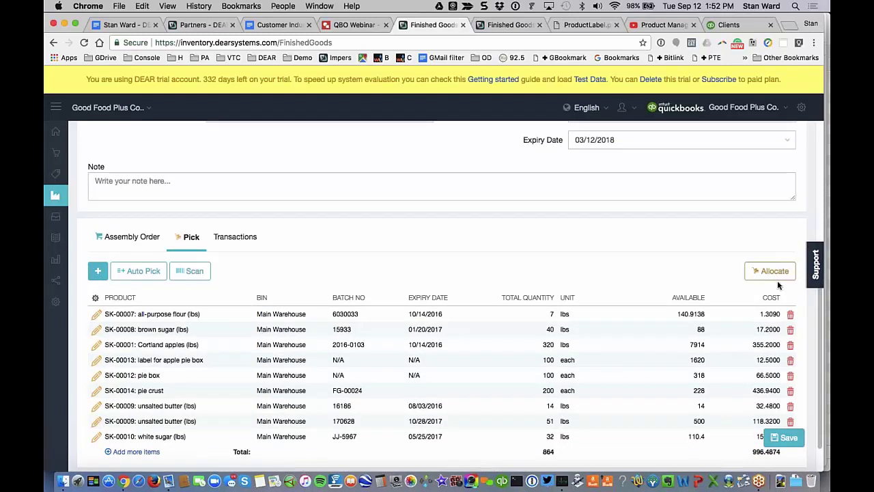
pyautogui.click(786, 437)
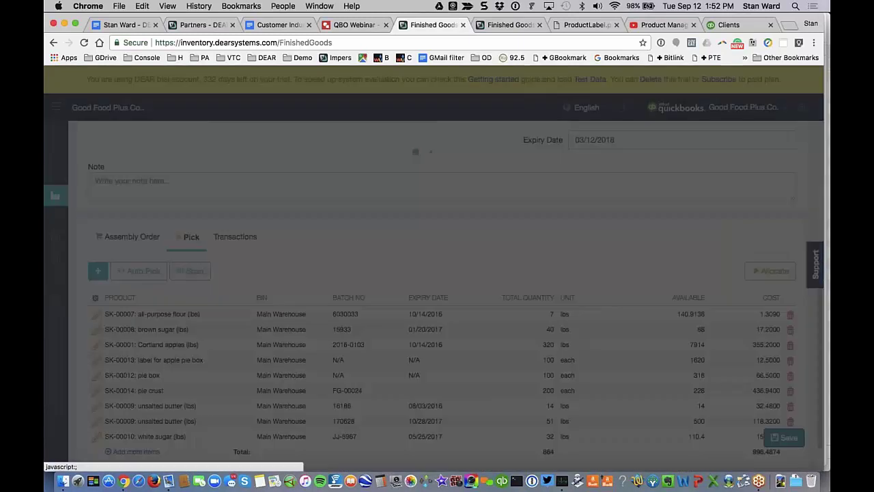
pyautogui.scroll(5, 450, 295)
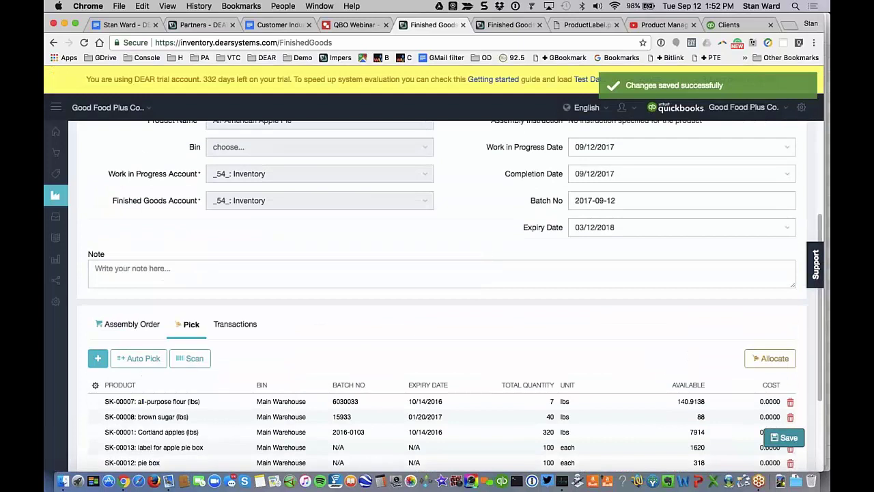
pyautogui.scroll(-5, 450, 295)
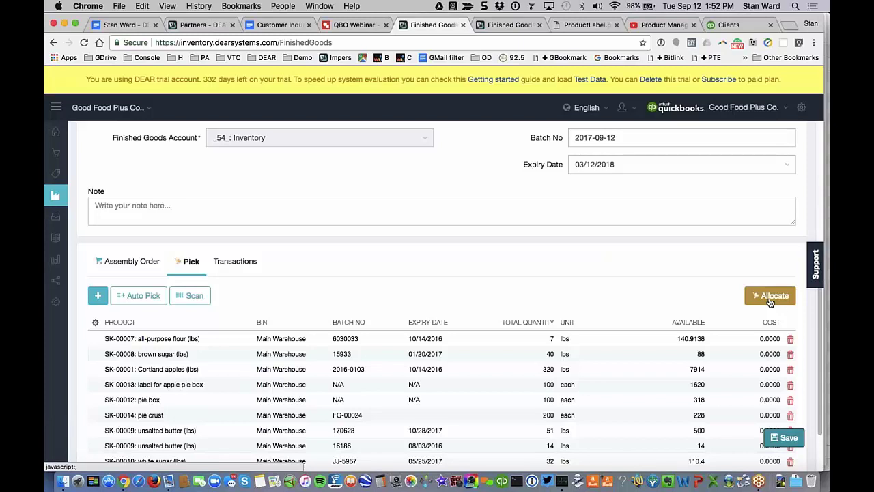
# Step: Check the assembly quantity and allocate the picked components to the apple pie assembly
pyautogui.click(771, 299)
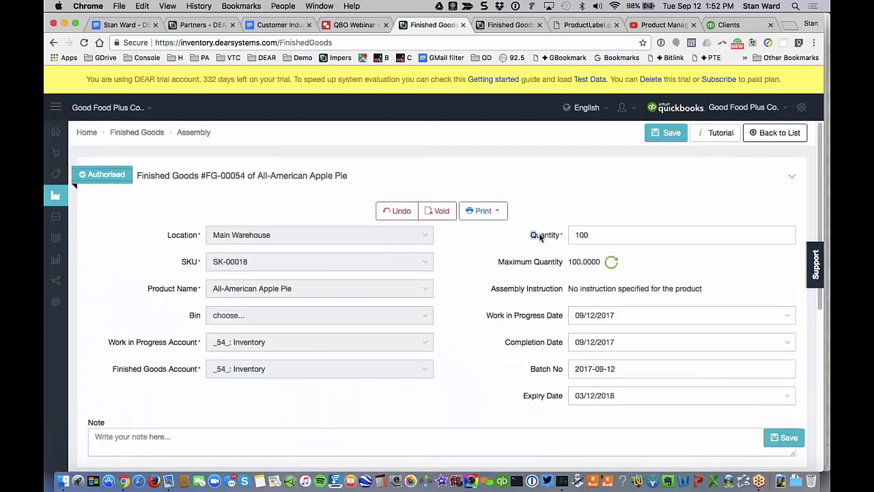
pyautogui.moveTo(540, 237); pyautogui.dragTo(557, 239)
pyautogui.scroll(-8, 565, 340)
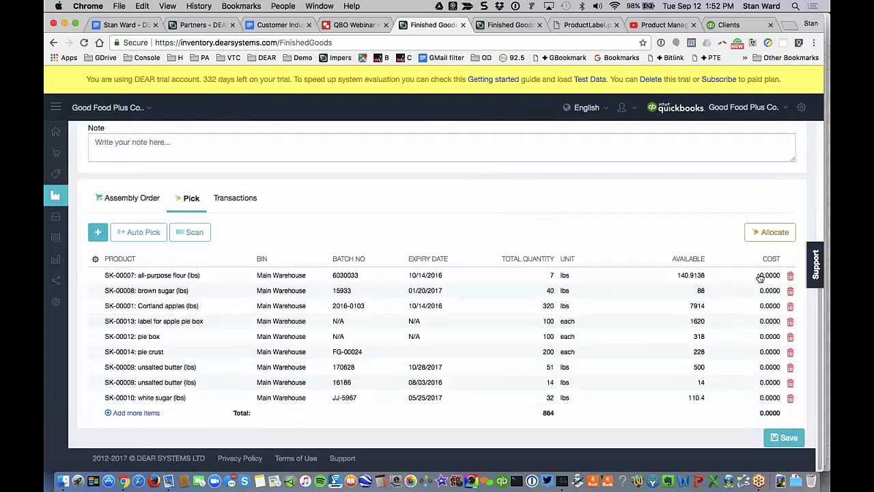
pyautogui.click(772, 235)
pyautogui.click(772, 235)
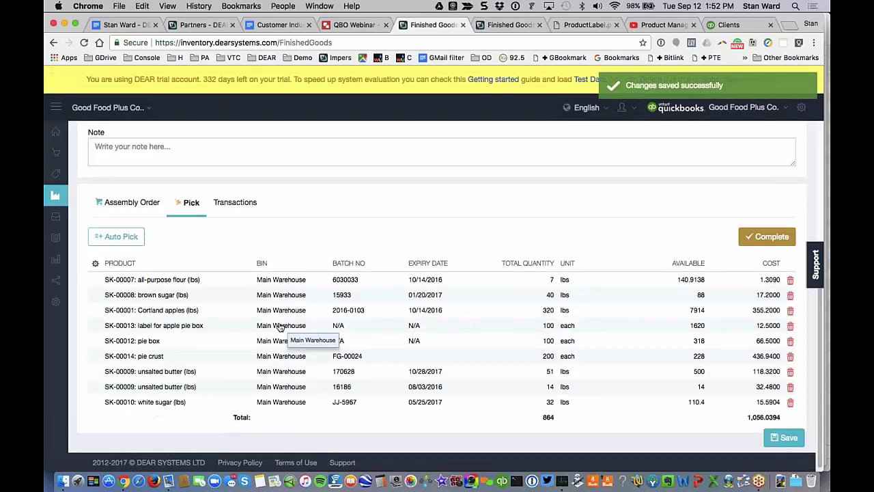
# Step: Review the assembly's actual yield of 100 and complete the apple pie assembly
pyautogui.scroll(1, 281, 327)
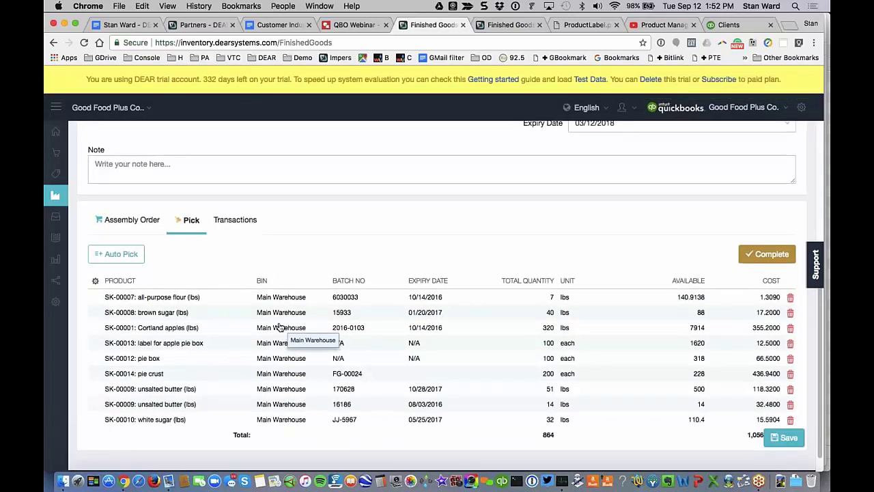
pyautogui.scroll(5, 280, 327)
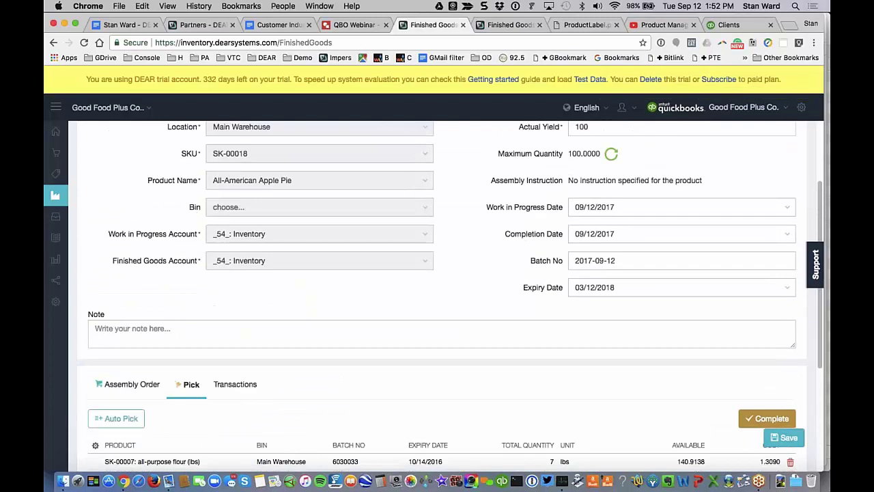
pyautogui.scroll(1, 280, 327)
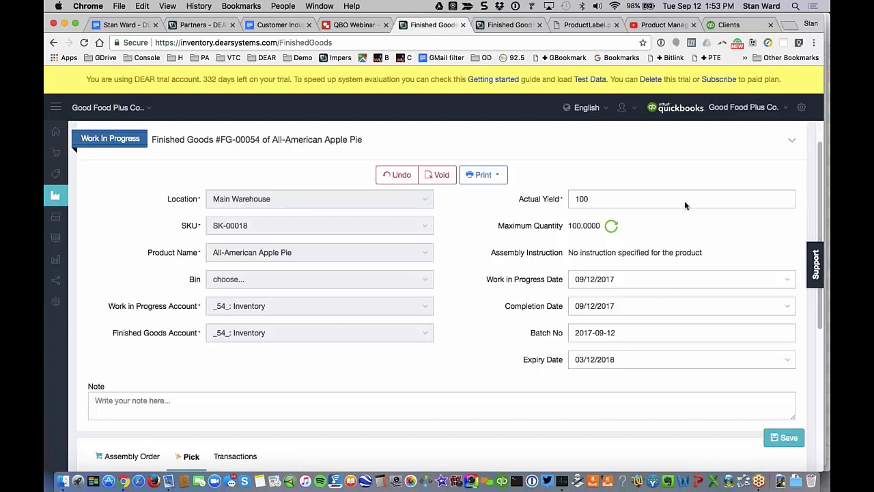
pyautogui.scroll(-1, 750, 339)
pyautogui.scroll(-5, 635, 239)
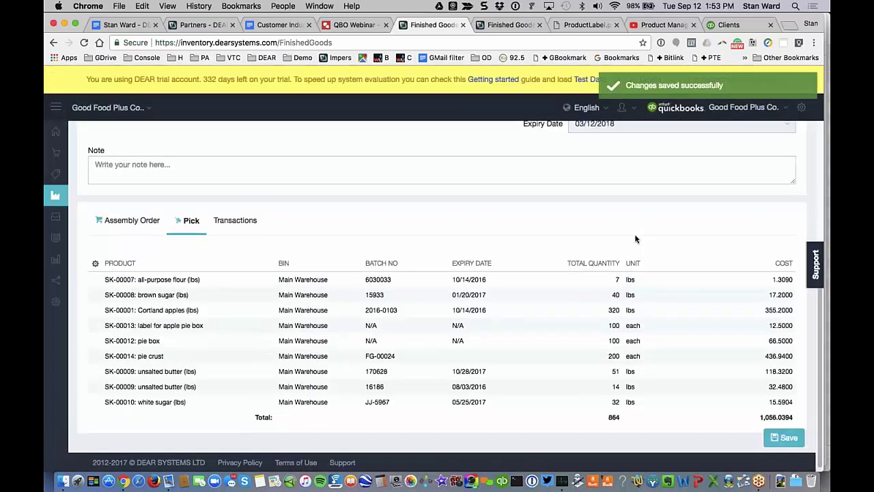
pyautogui.doubleClick(584, 237)
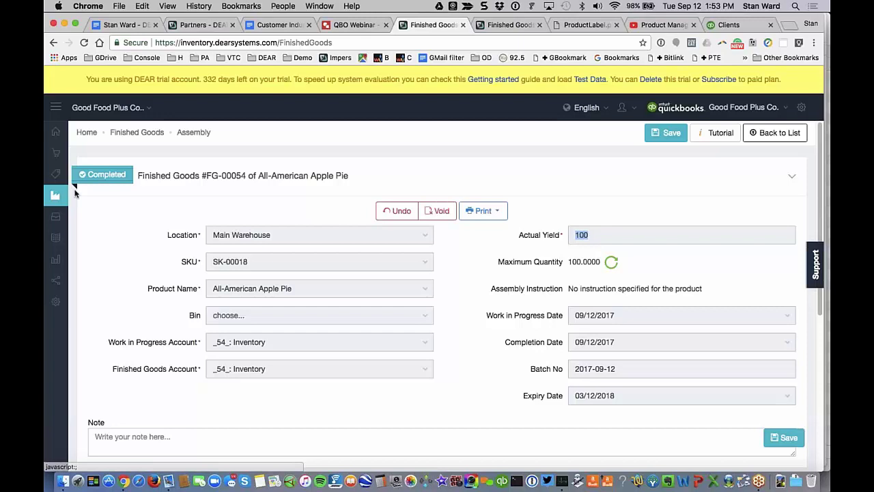
# Step: Open the reports list and look through the available purchase, sale and inventory reports
pyautogui.moveTo(56, 260)
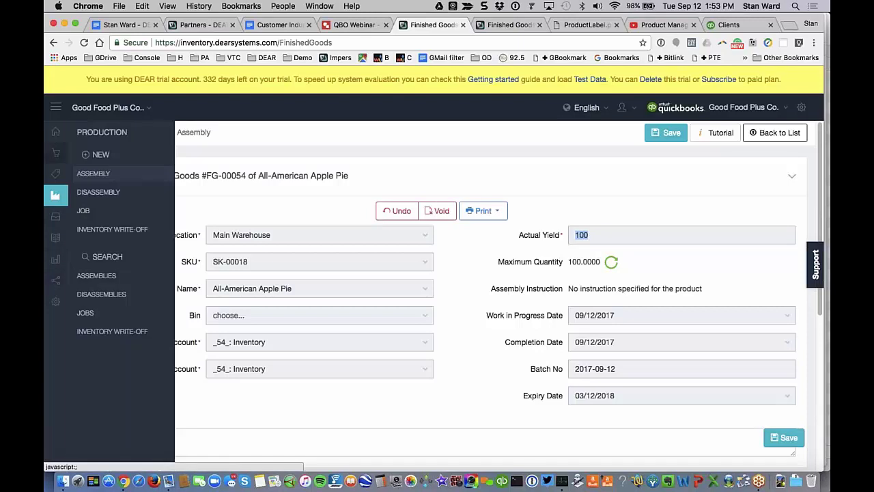
pyautogui.click(56, 272)
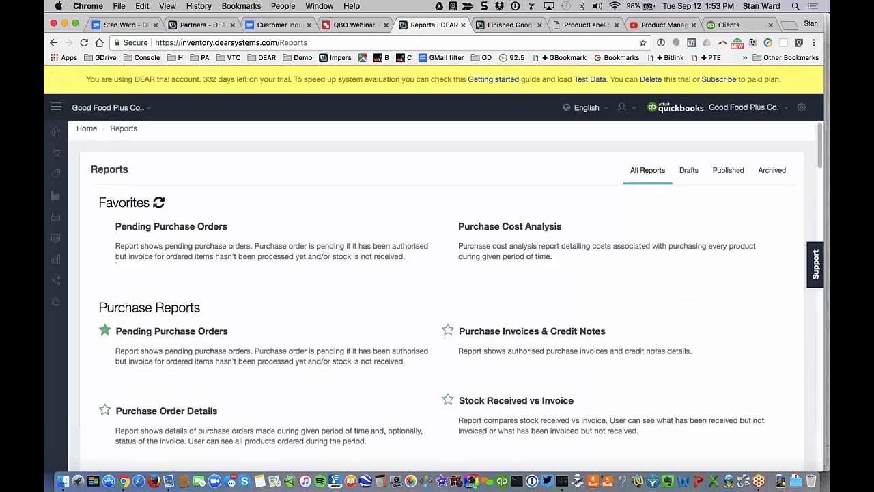
pyautogui.scroll(-2, 437, 294)
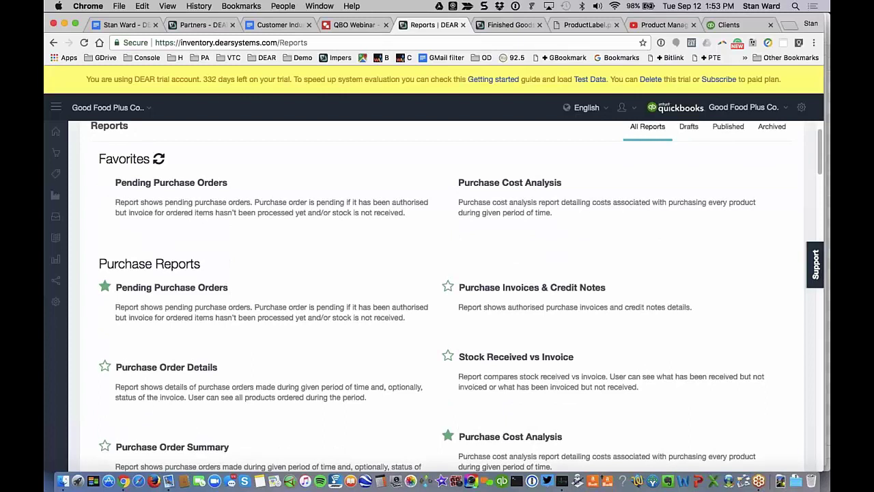
pyautogui.scroll(-5, 437, 294)
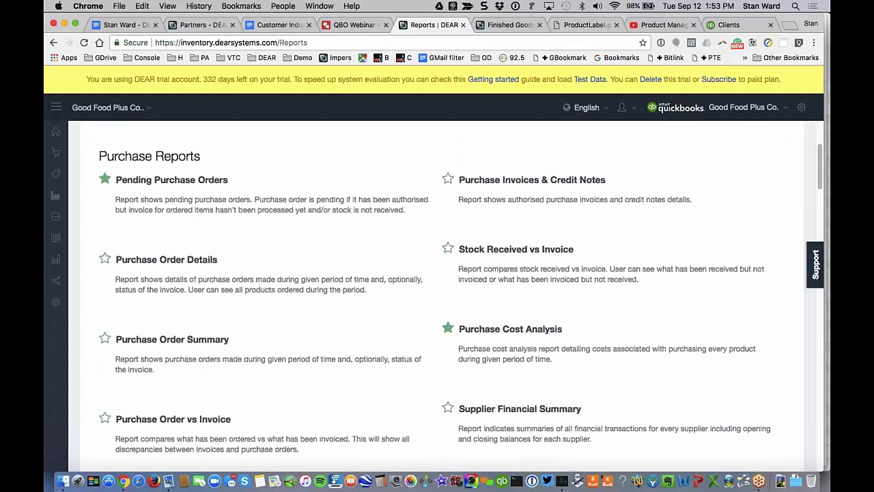
pyautogui.scroll(-1, 437, 293)
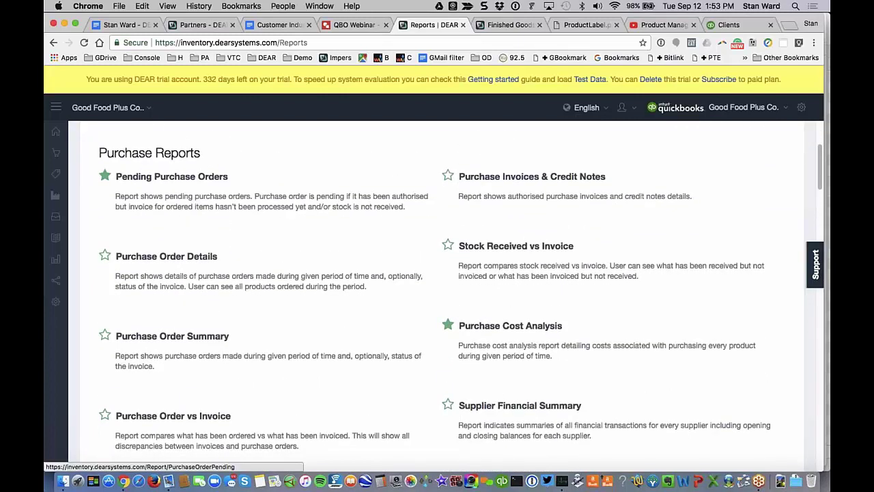
pyautogui.scroll(-1, 437, 294)
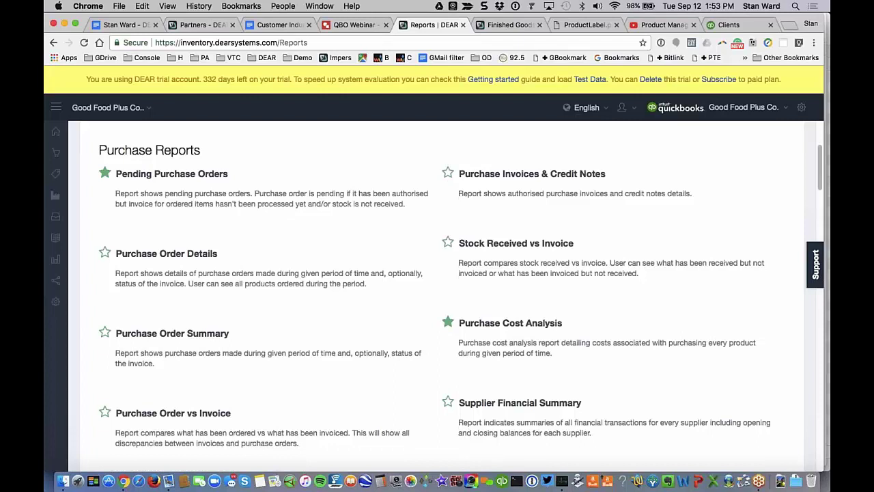
pyautogui.scroll(-13, 437, 294)
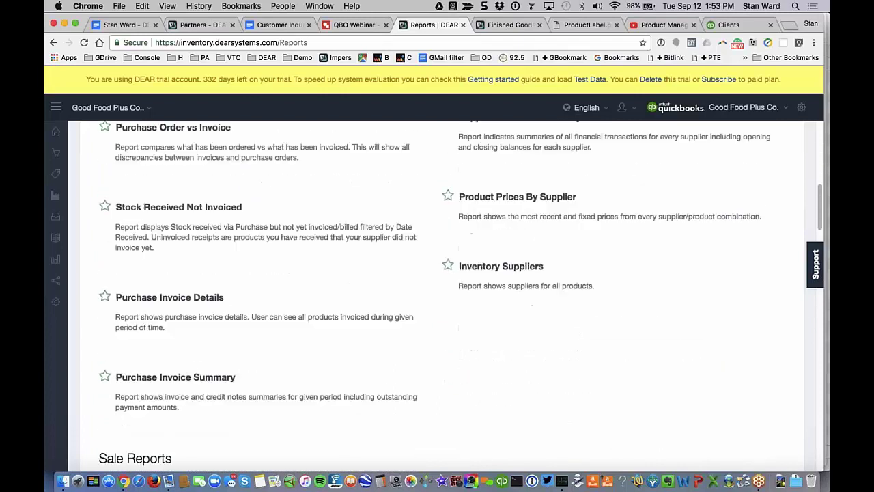
pyautogui.scroll(15, 437, 293)
pyautogui.scroll(-20, 437, 294)
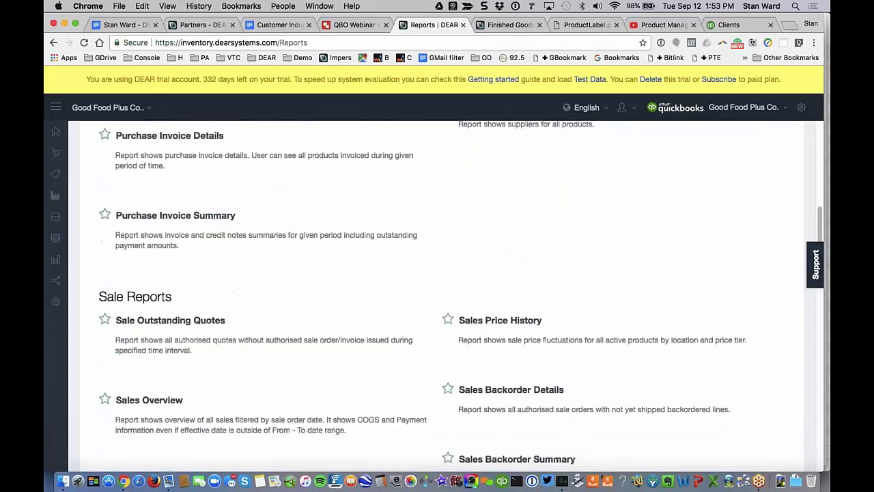
pyautogui.scroll(-8, 437, 293)
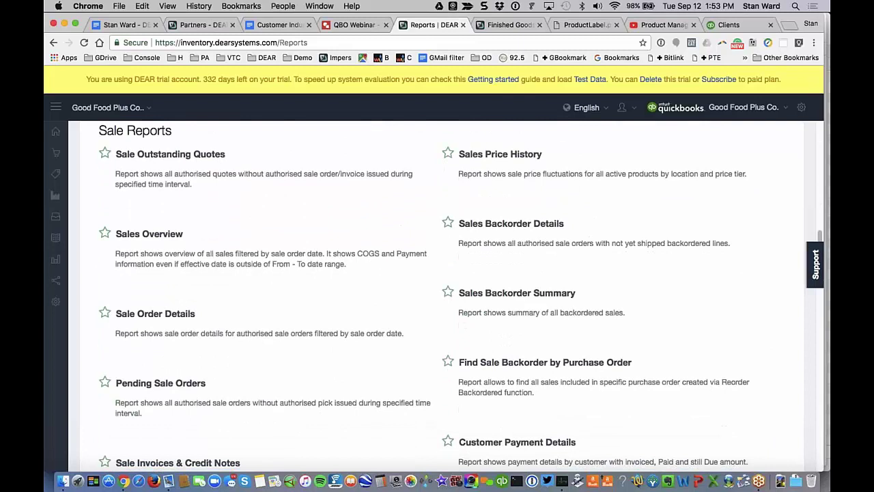
pyautogui.scroll(-9, 437, 294)
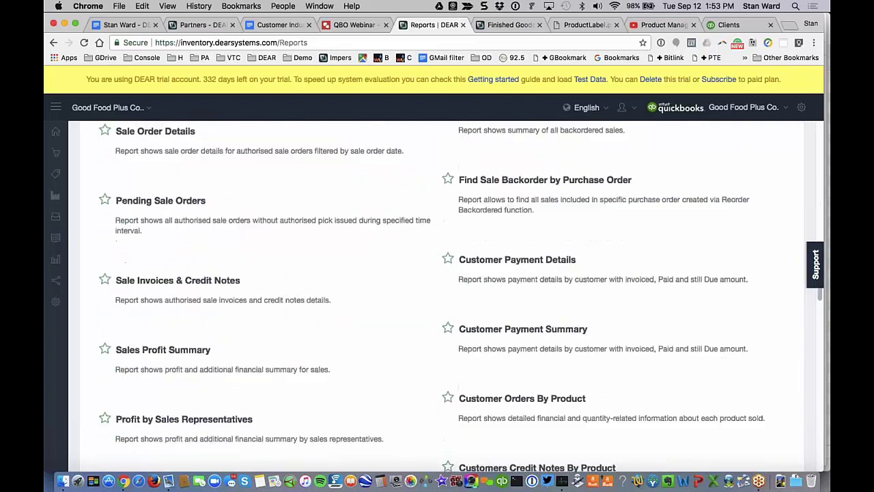
pyautogui.scroll(-20, 437, 293)
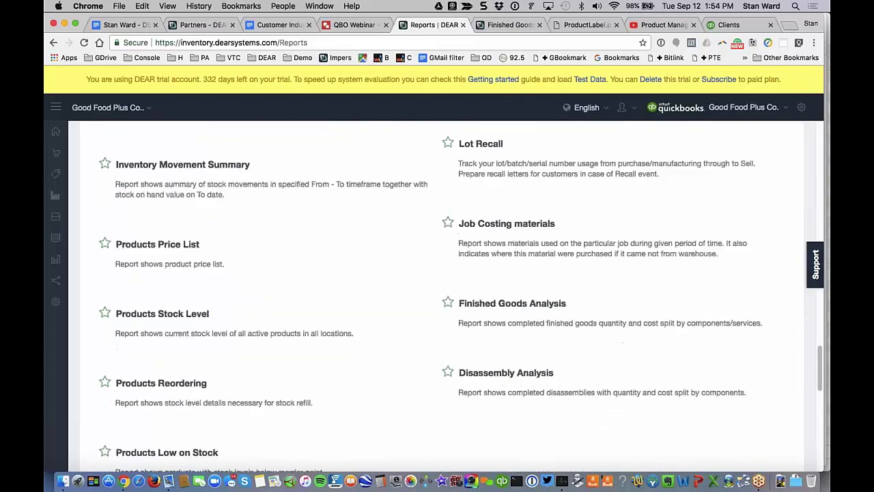
# Step: Open the Products Stock Level report from the inventory reports
pyautogui.scroll(2, 437, 293)
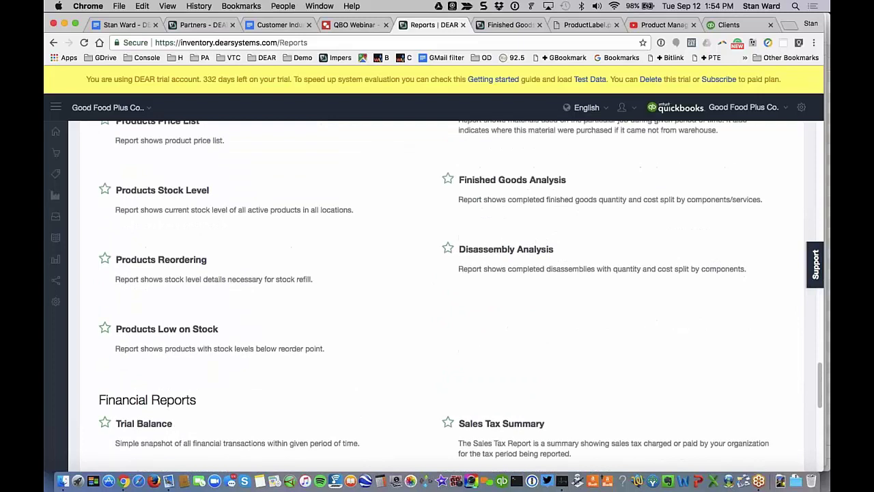
pyautogui.scroll(2, 189, 227)
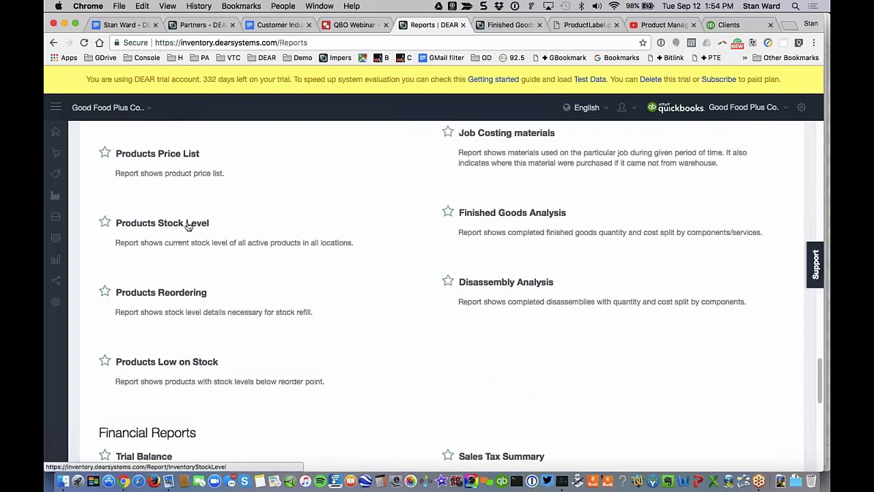
pyautogui.click(188, 227)
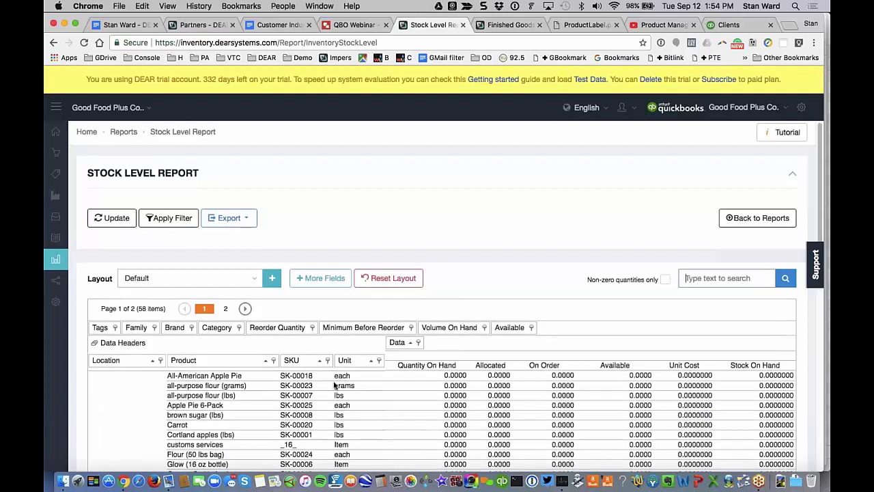
# Step: Look through the stock level report and filter its locations to show only Main Warehouse
pyautogui.scroll(-3, 334, 386)
pyautogui.scroll(-3, 335, 386)
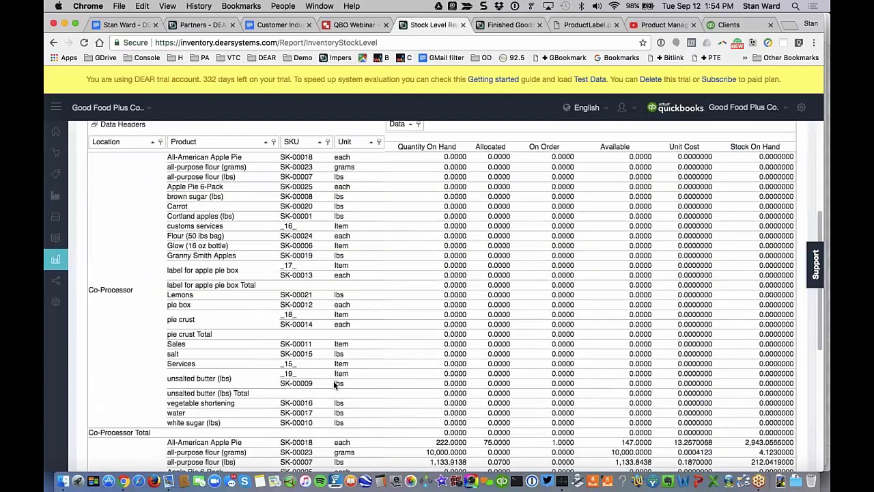
pyautogui.scroll(-6, 335, 386)
pyautogui.scroll(8, 335, 386)
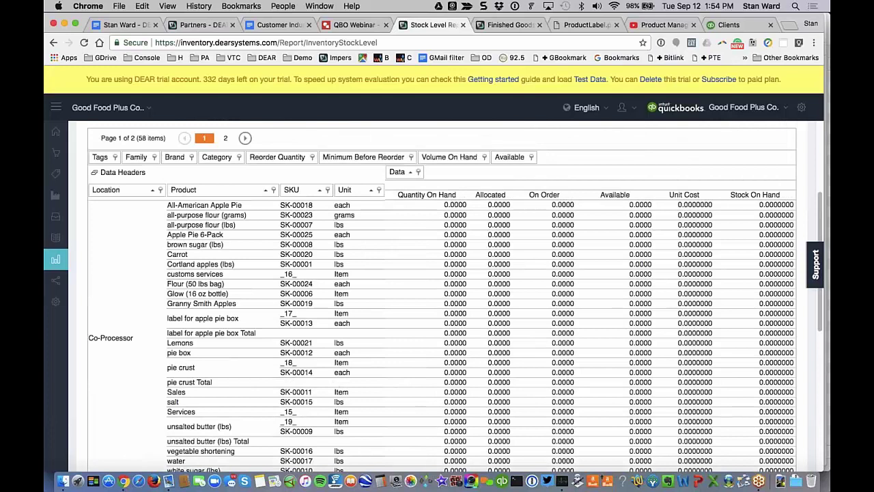
pyautogui.click(160, 189)
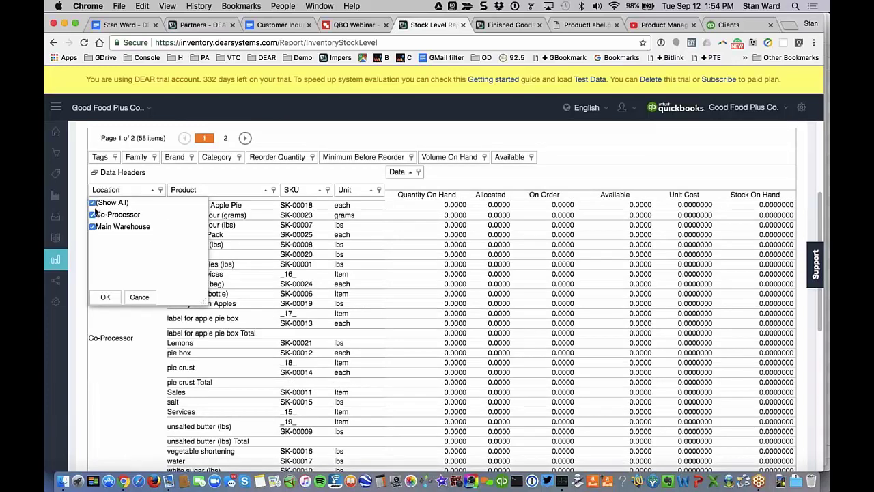
pyautogui.click(93, 203)
pyautogui.click(93, 226)
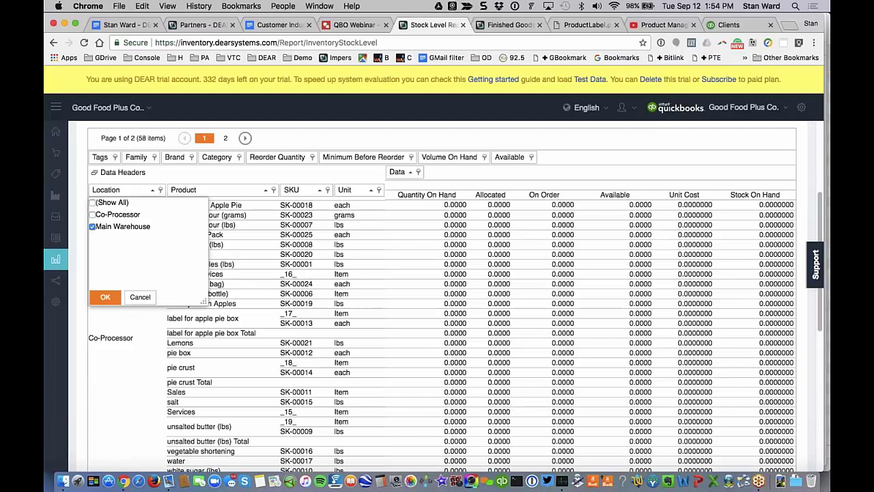
pyautogui.click(105, 296)
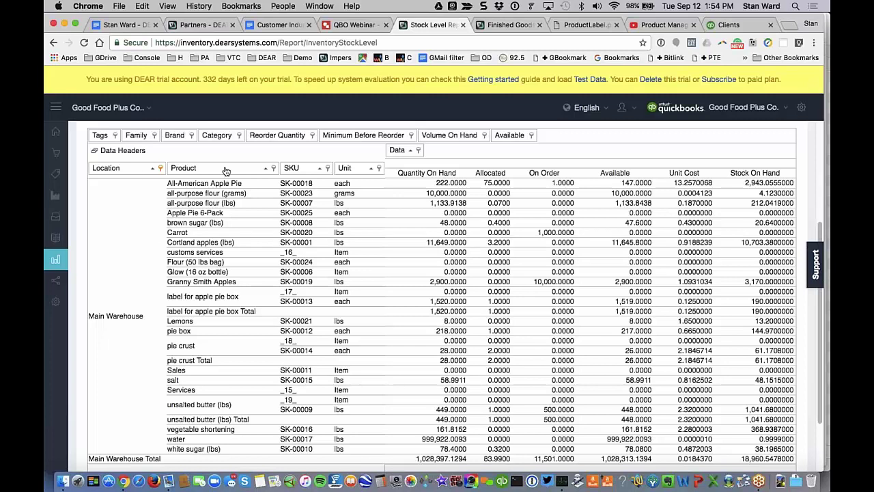
# Step: Reorder the report fields so Product comes first and Location last, and show all locations again
pyautogui.moveTo(226, 171); pyautogui.dragTo(137, 165)
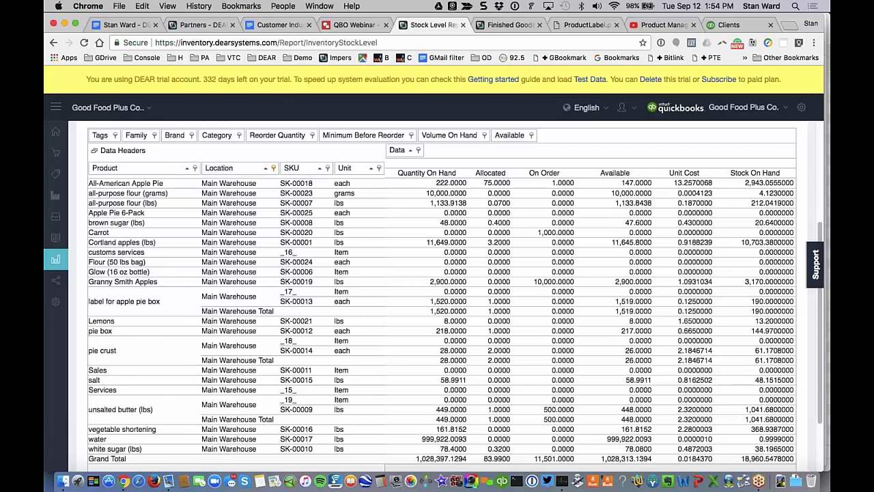
pyautogui.moveTo(316, 171); pyautogui.dragTo(387, 172)
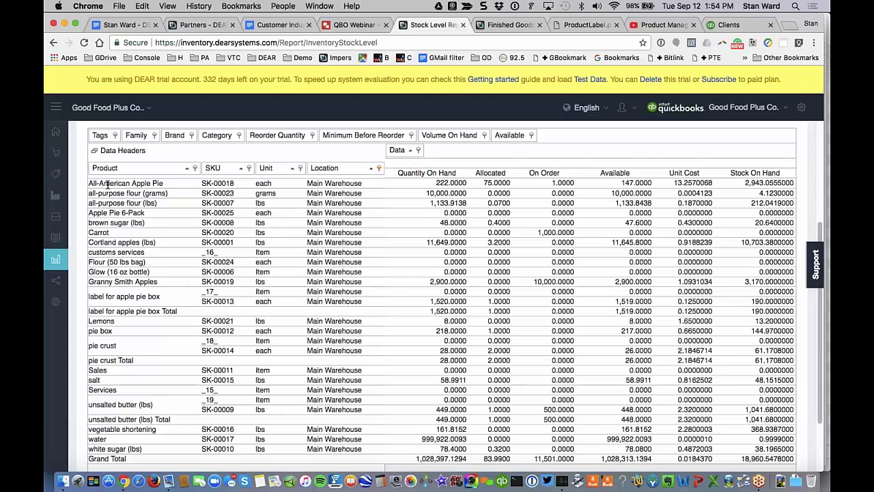
pyautogui.click(380, 169)
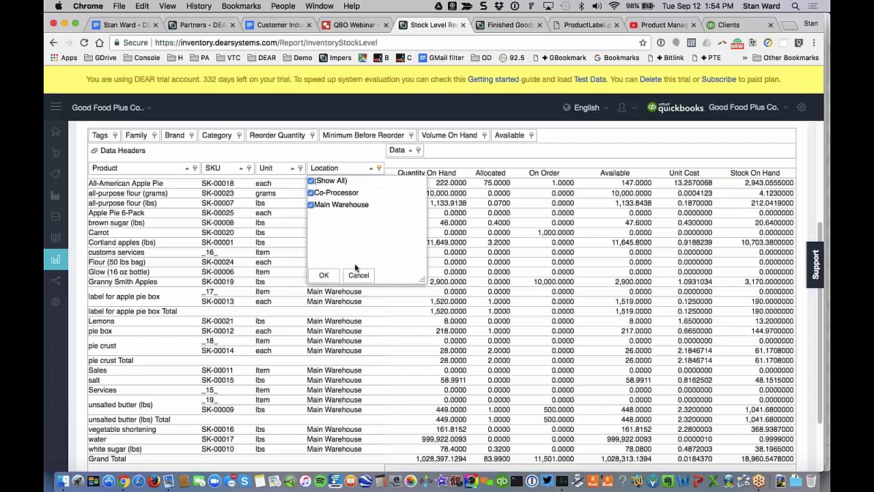
pyautogui.click(324, 275)
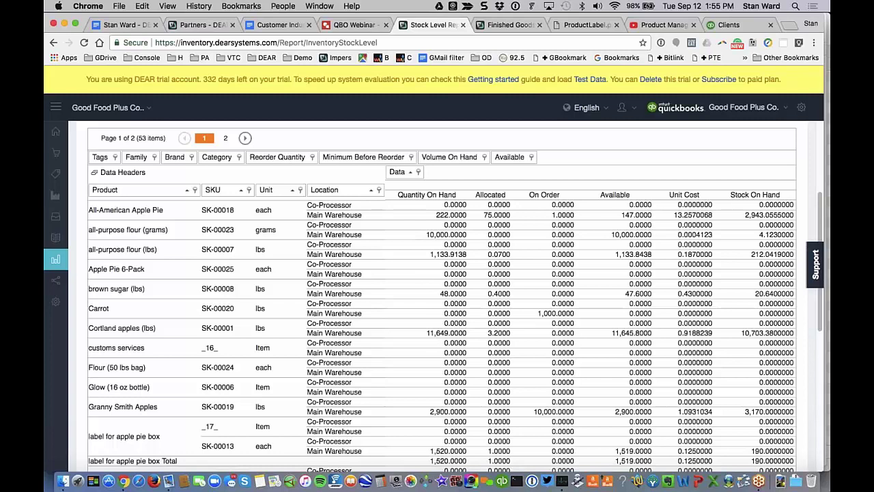
# Step: Group the stock level report by Category ahead of Product and export it to Excel without totals
pyautogui.moveTo(216, 157); pyautogui.dragTo(102, 193)
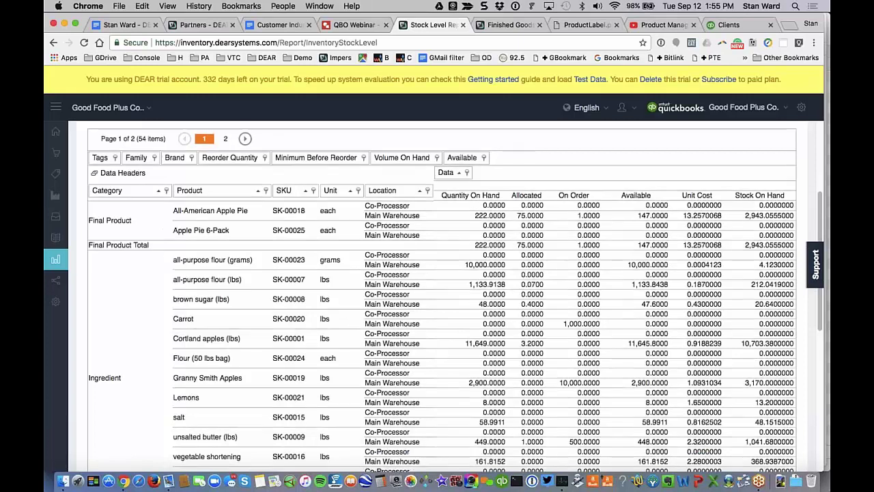
pyautogui.scroll(5, 437, 301)
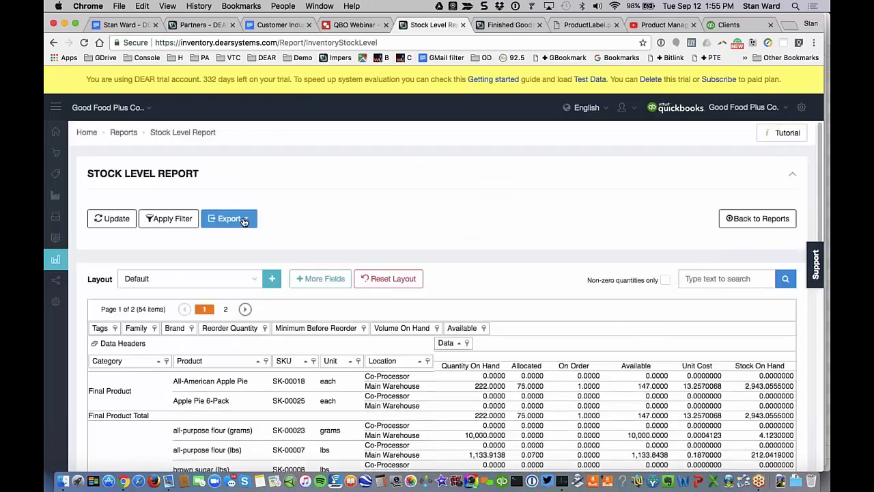
pyautogui.click(229, 219)
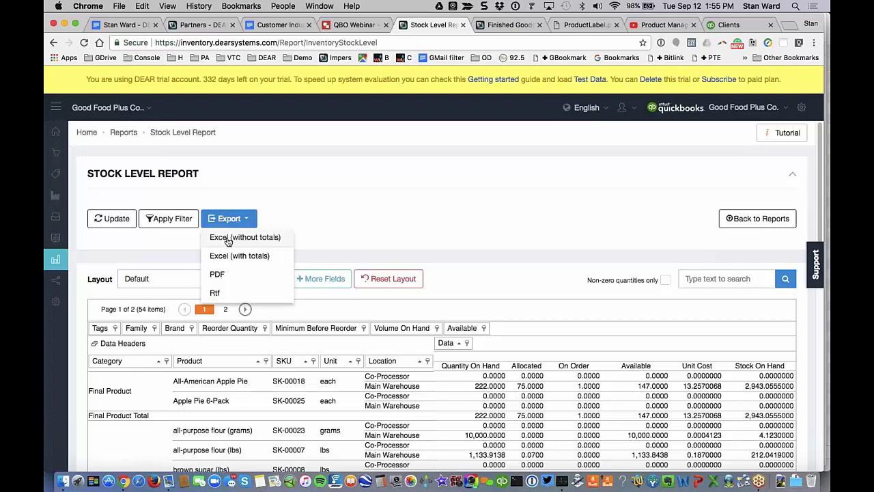
pyautogui.click(227, 239)
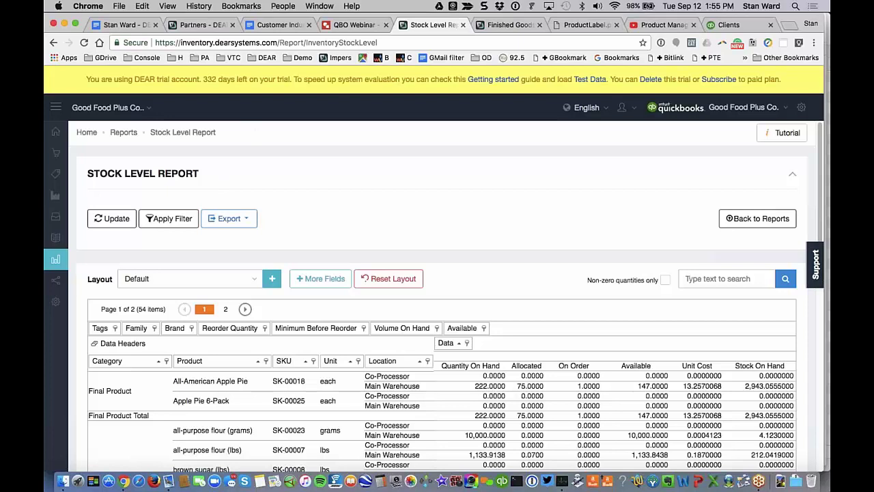
# Step: Open the integrations list and look through the accounting, point of sale, payment, CRM and eCommerce options
pyautogui.moveTo(56, 280)
pyautogui.click(90, 282)
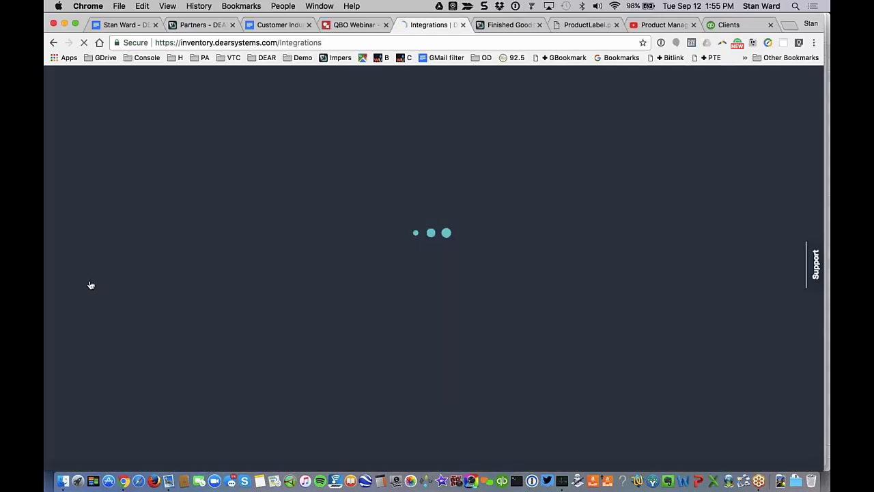
pyautogui.scroll(-1, 461, 362)
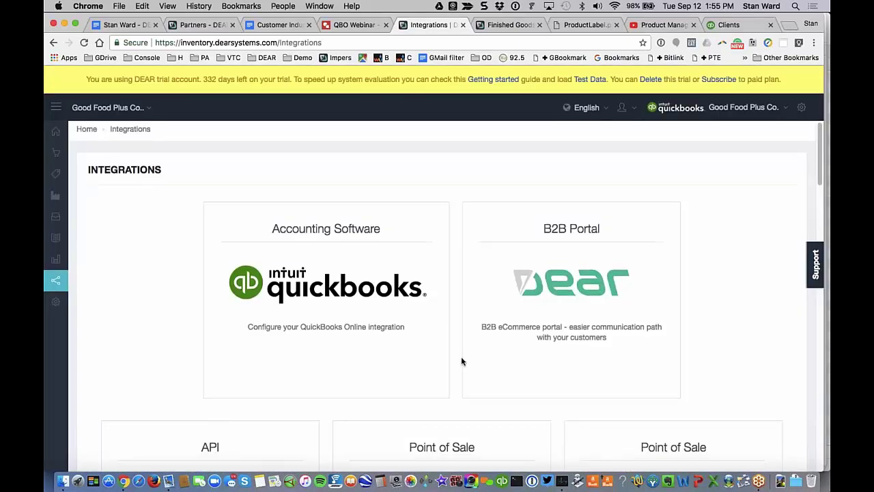
pyautogui.scroll(-3, 461, 361)
pyautogui.scroll(1, 442, 303)
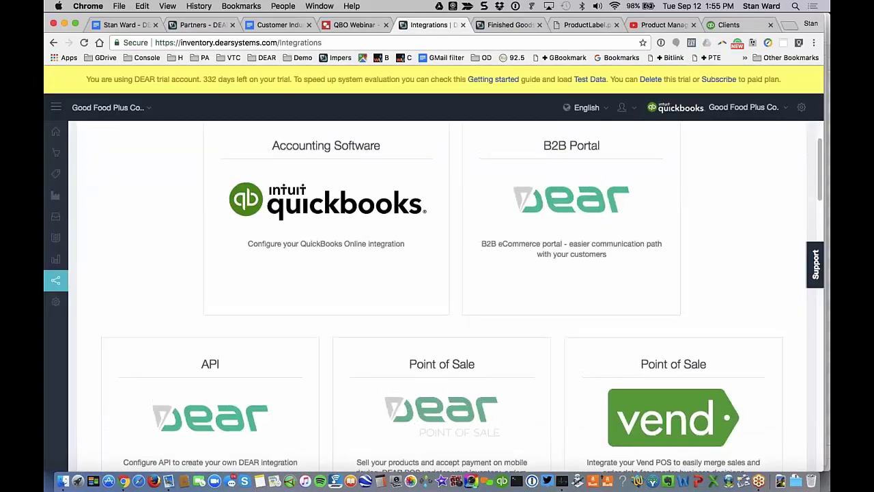
pyautogui.scroll(-2, 442, 304)
pyautogui.scroll(-4, 442, 303)
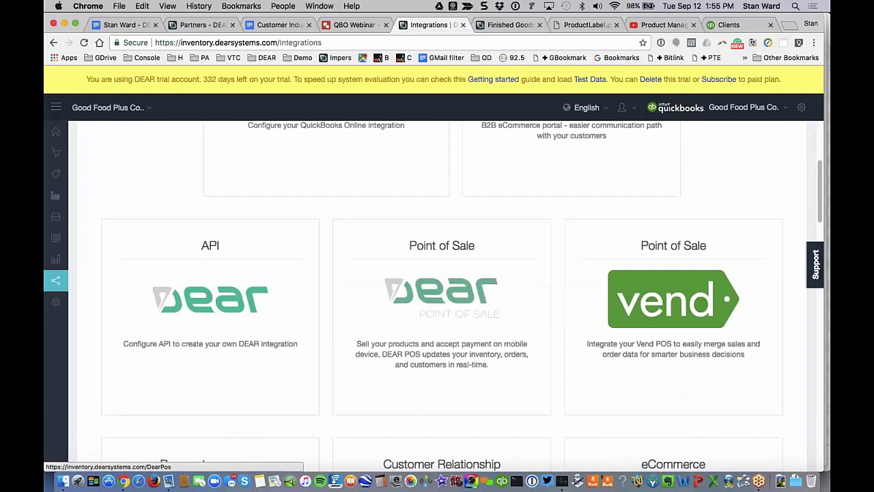
pyautogui.scroll(-5, 442, 303)
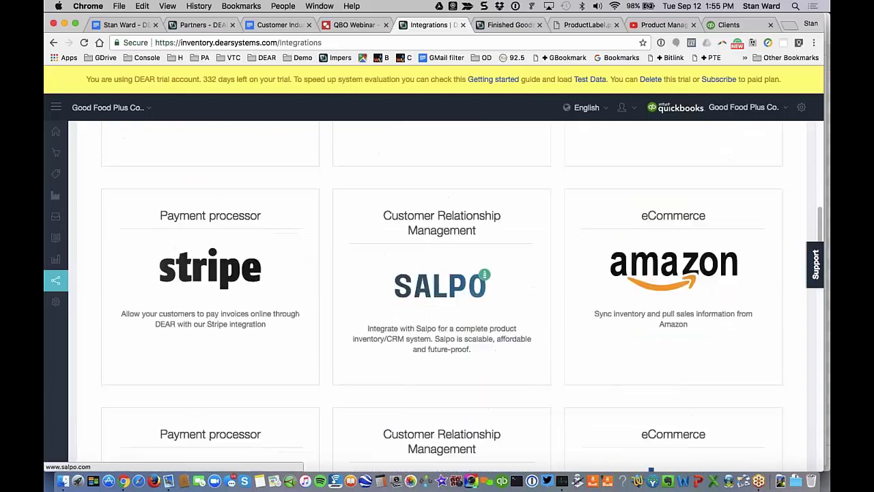
pyautogui.scroll(-2, 442, 303)
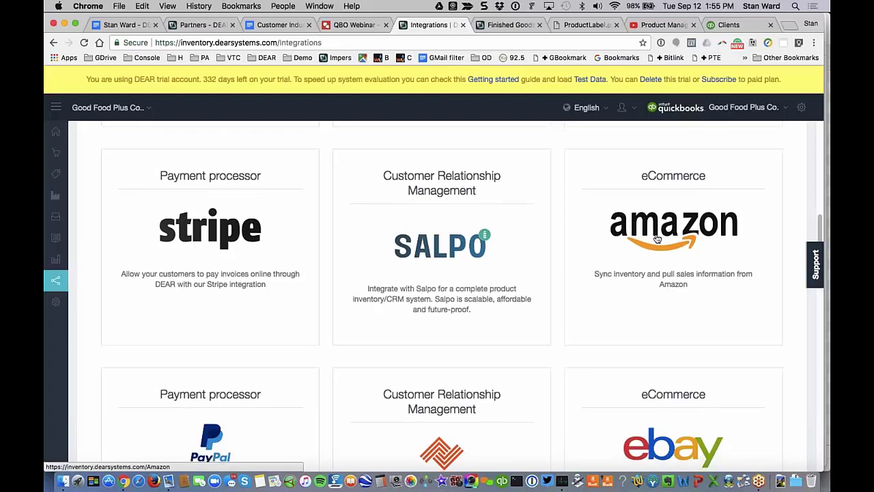
pyautogui.scroll(-5, 657, 238)
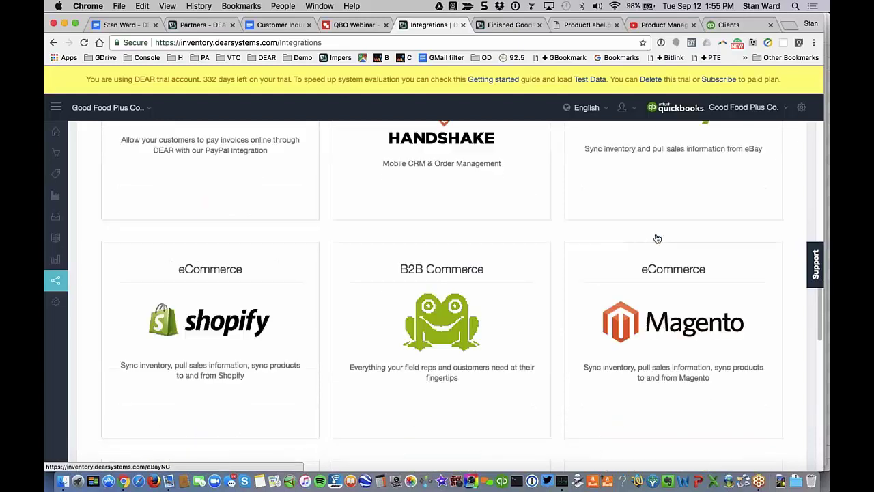
# Step: Open the Shopify integration, look over its store overview and open the form for linking a shop
pyautogui.click(218, 334)
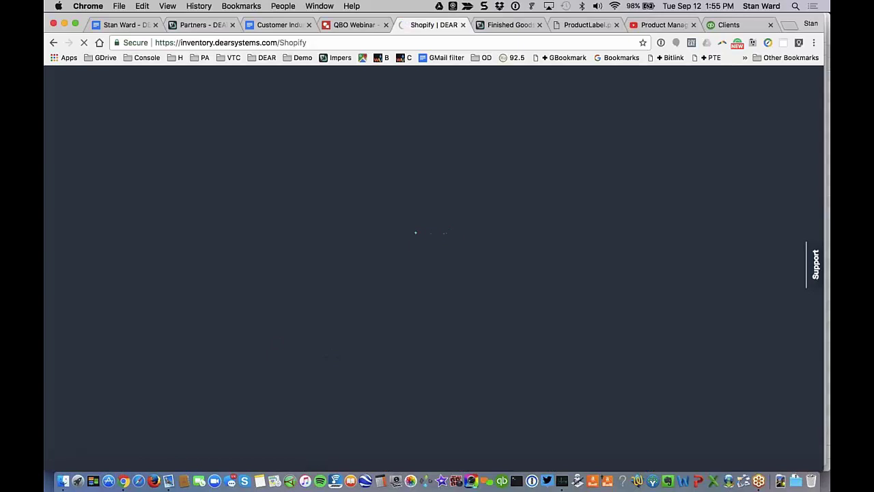
pyautogui.scroll(-1, 421, 363)
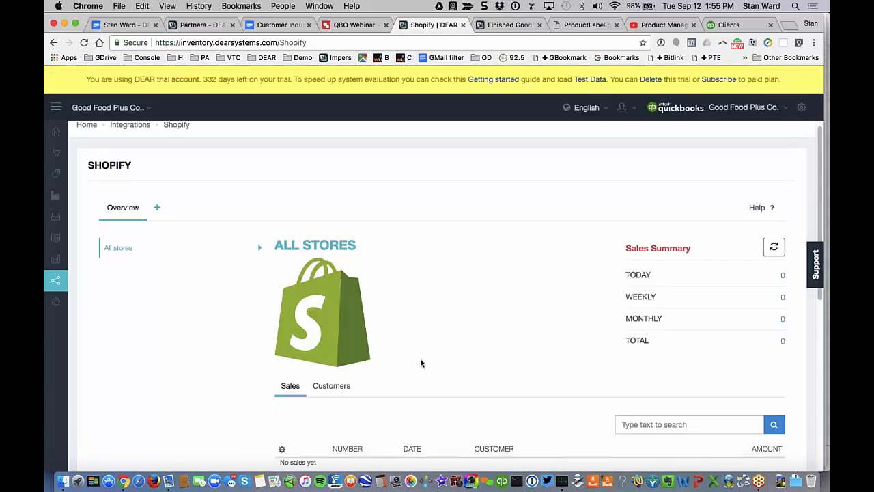
pyautogui.scroll(-5, 420, 362)
pyautogui.scroll(3, 420, 362)
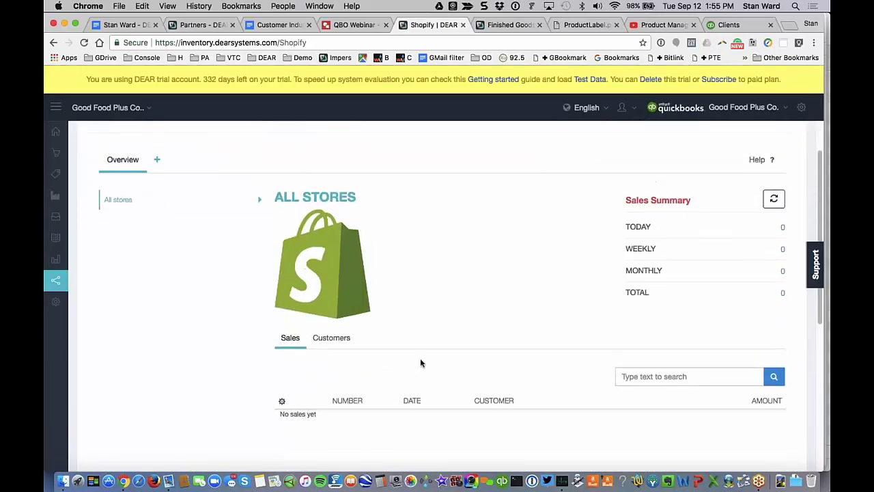
pyautogui.rightClick(420, 358)
pyautogui.click(158, 163)
pyautogui.click(157, 163)
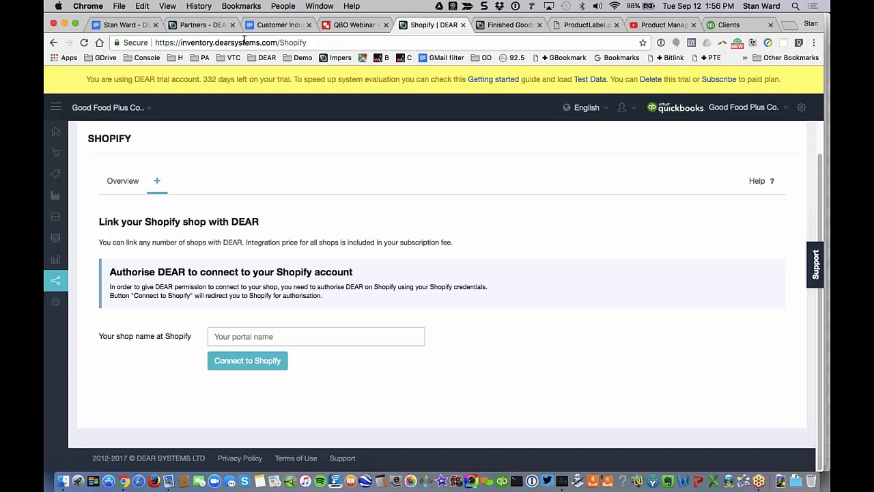
# Step: Load the home page in the DEAR Systems website tab and return to the inventory application's dashboard
pyautogui.click(198, 25)
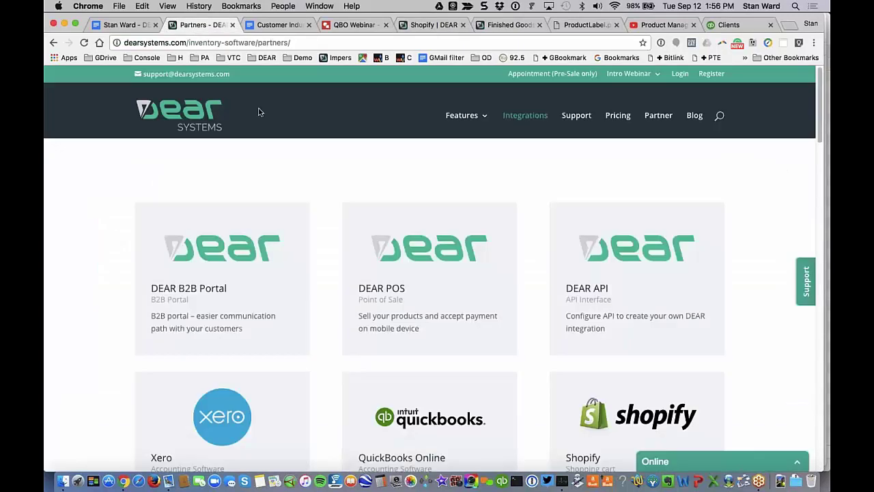
pyautogui.click(188, 130)
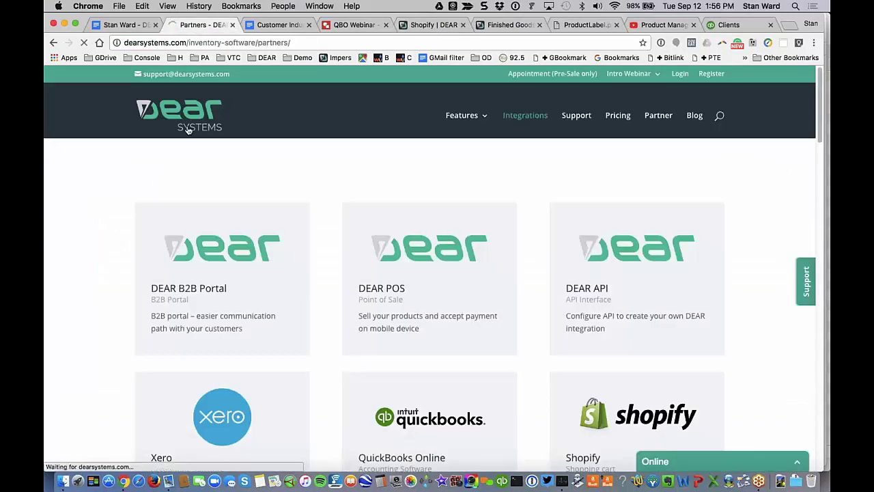
pyautogui.click(415, 30)
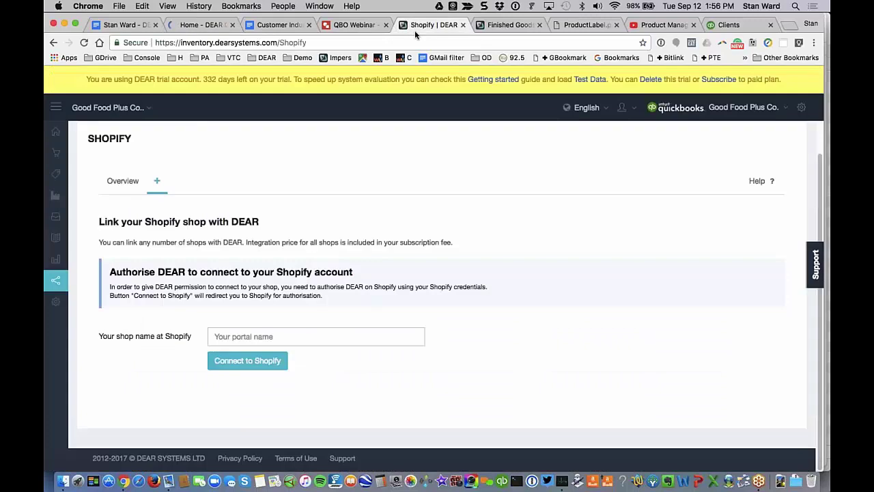
pyautogui.click(62, 133)
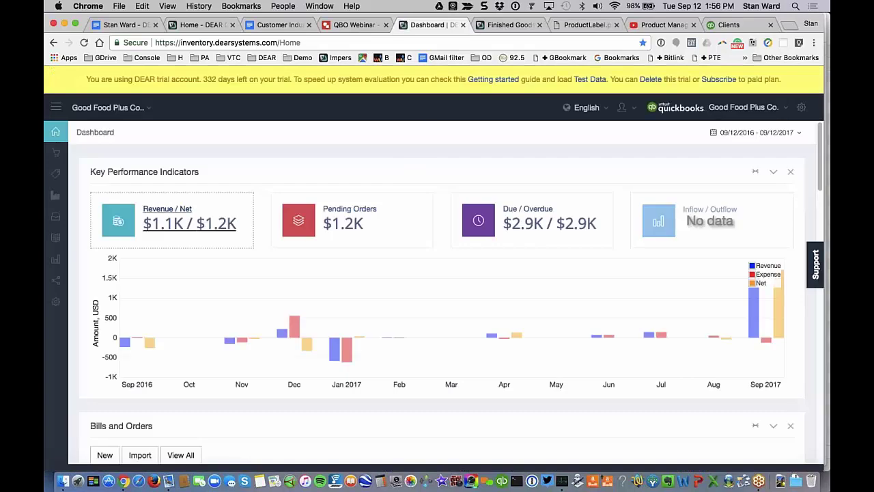
pyautogui.moveTo(66, 273)
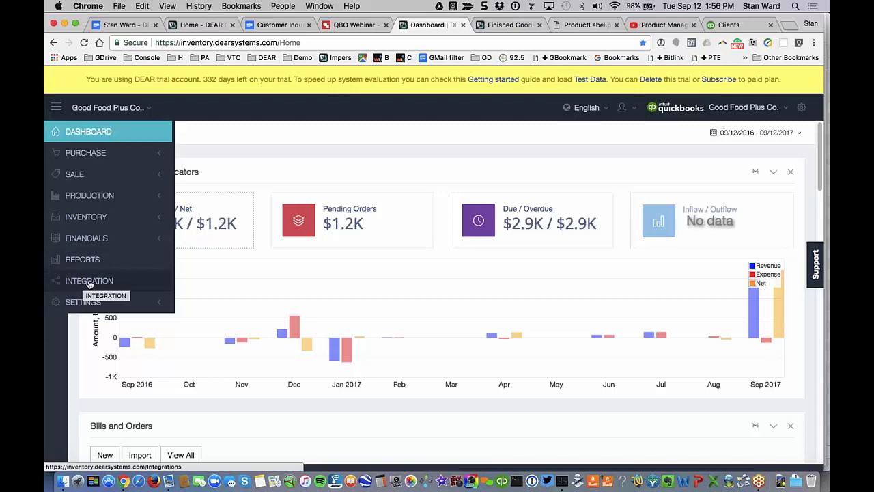
# Step: Switch to the Customer Industries document in Google Docs and read through its list of industries
pyautogui.click(269, 24)
pyautogui.scroll(-1, 405, 197)
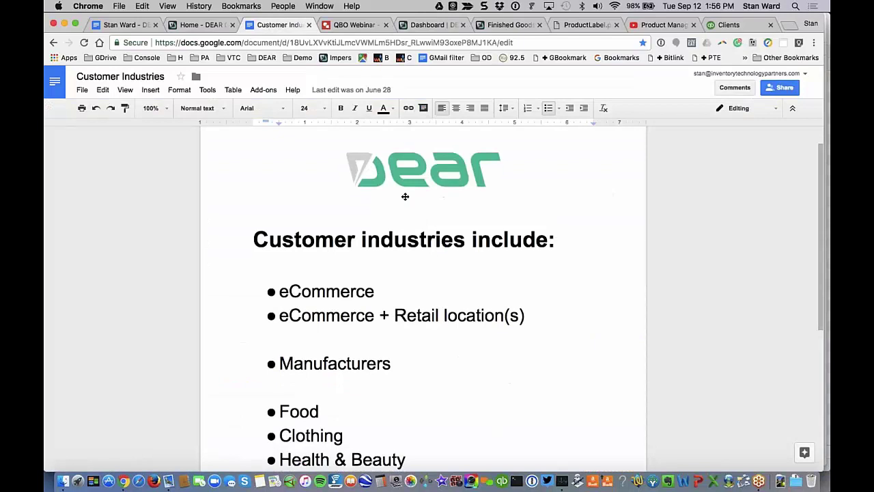
pyautogui.scroll(-3, 405, 197)
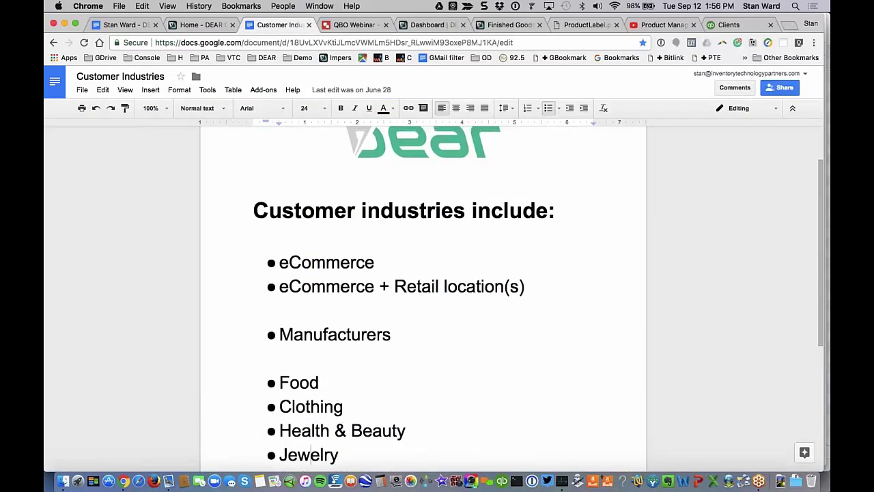
pyautogui.scroll(-3, 424, 301)
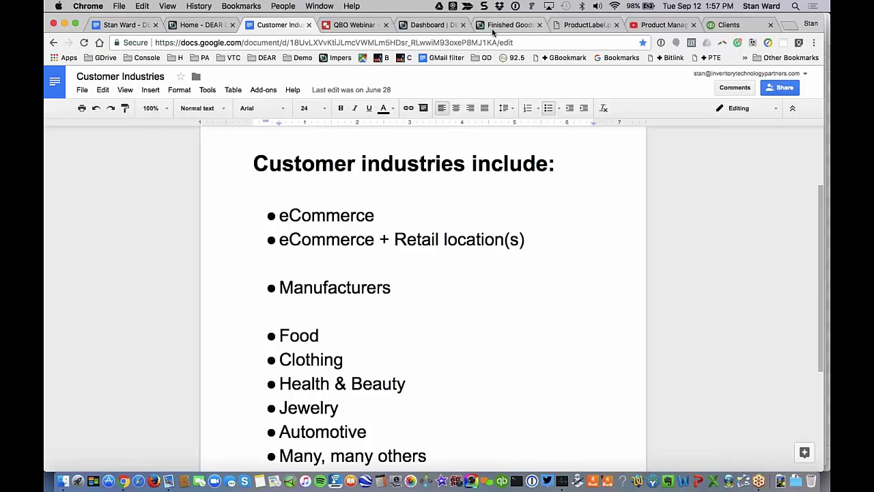
# Step: Switch back to DEAR Inventory and review the completed Apple Pie 6-Pack assembly's details and assembly order components
pyautogui.click(433, 25)
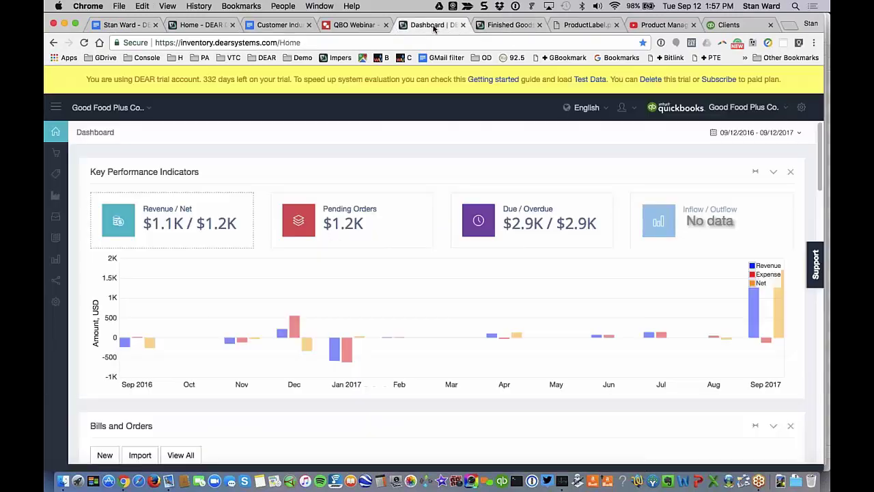
pyautogui.click(489, 26)
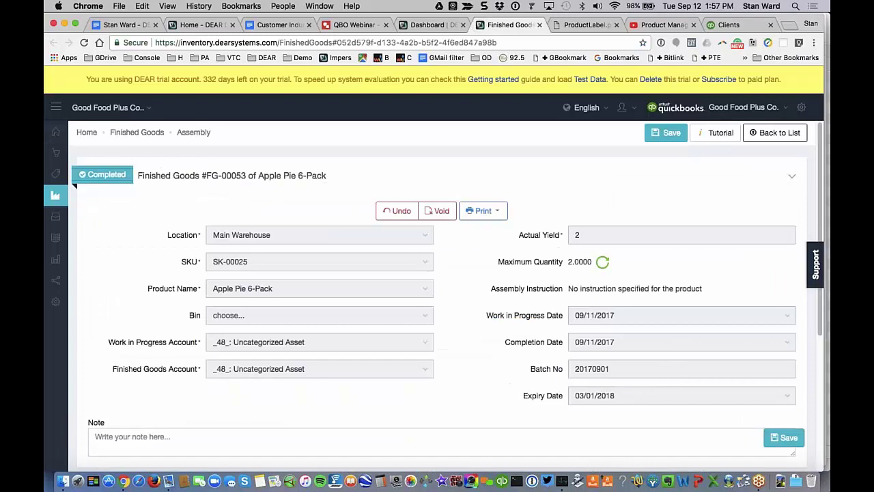
pyautogui.doubleClick(316, 175)
pyautogui.scroll(-1, 316, 175)
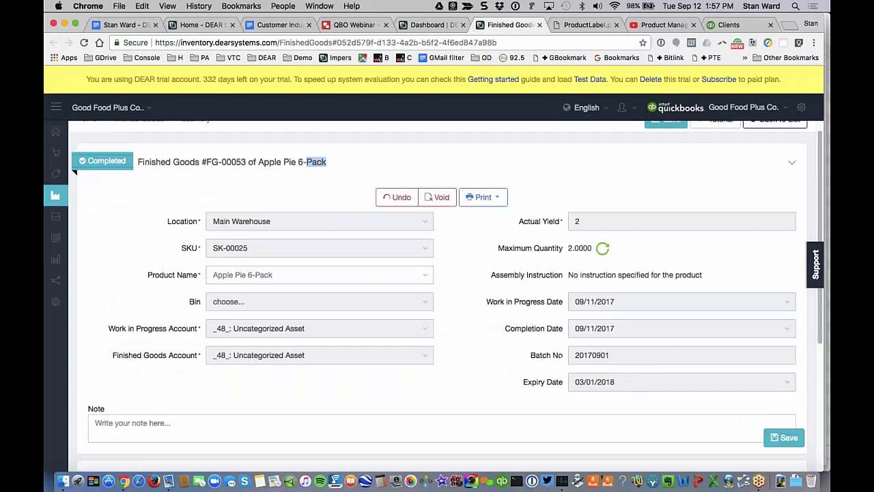
pyautogui.scroll(-5, 444, 293)
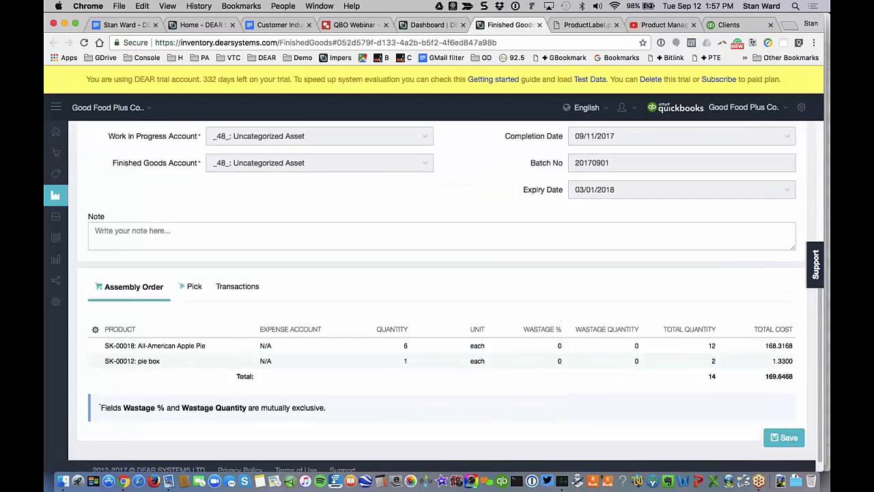
pyautogui.scroll(5, 444, 294)
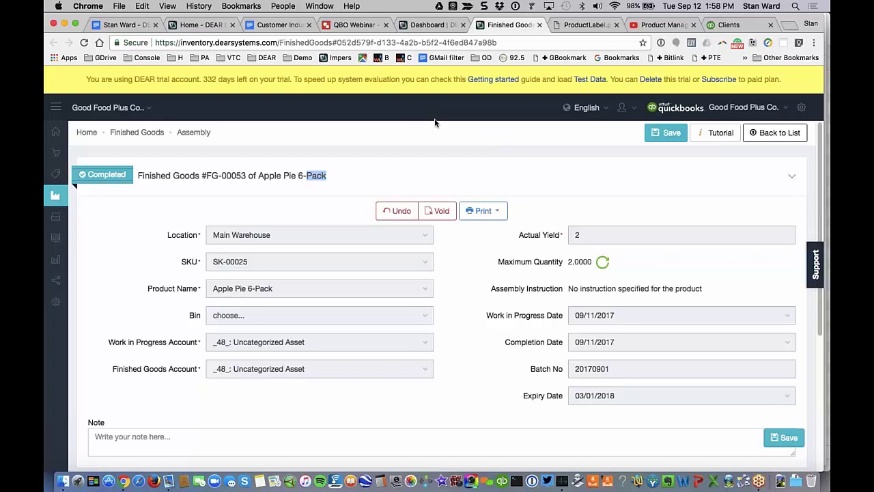
pyautogui.click(351, 155)
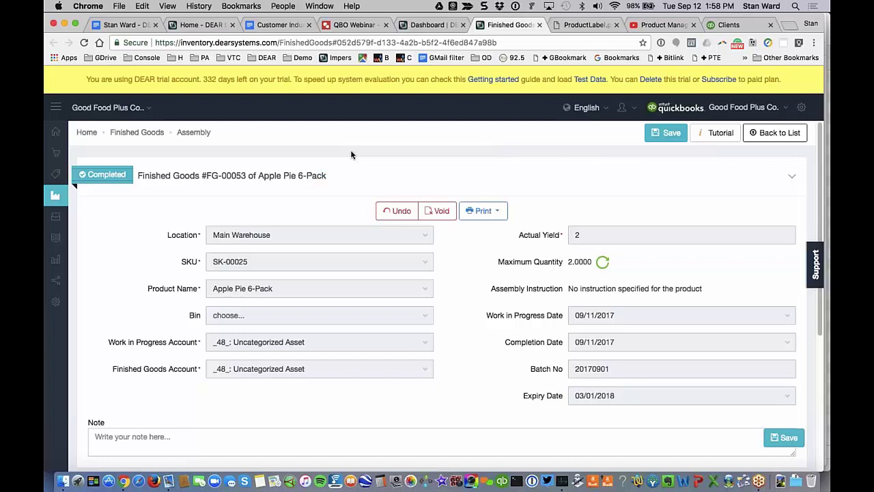